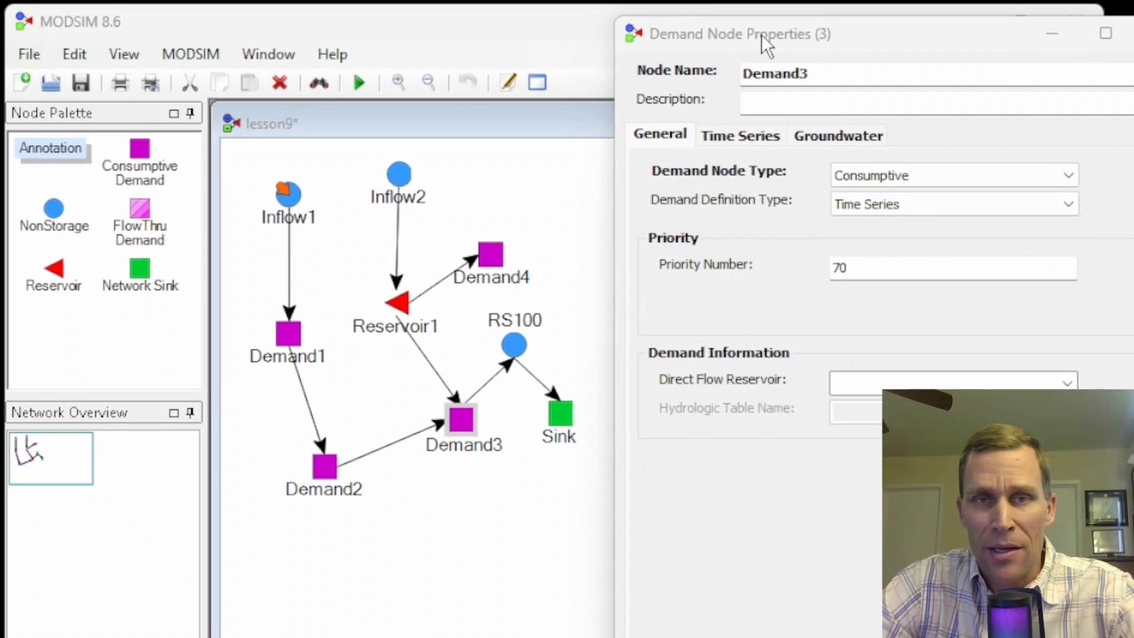
- Review Demand3's groundwater and general properties, including the available demand node types, and close the properties
left_click_drag(737, 32, 765, 34)
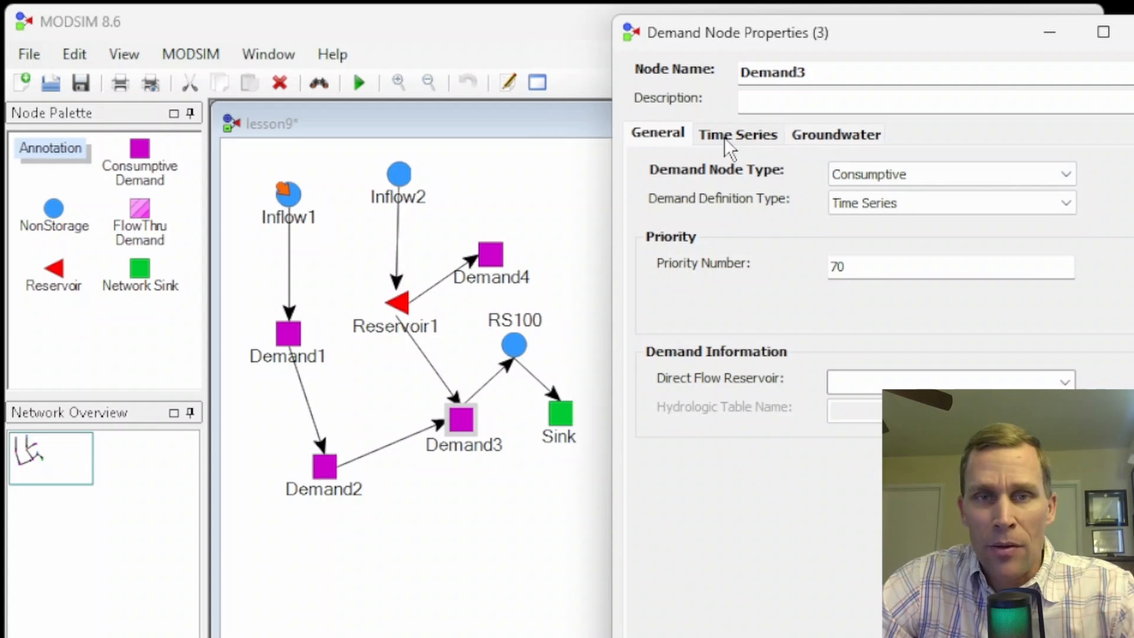
left_click(746, 141)
left_click(825, 141)
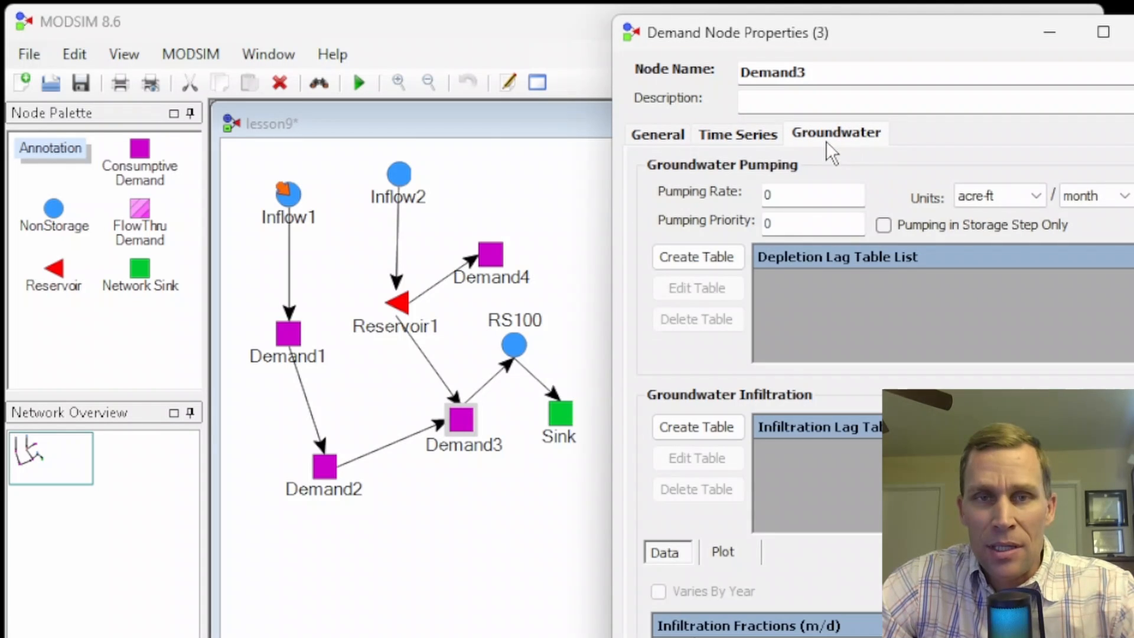
left_click(664, 135)
left_click(895, 177)
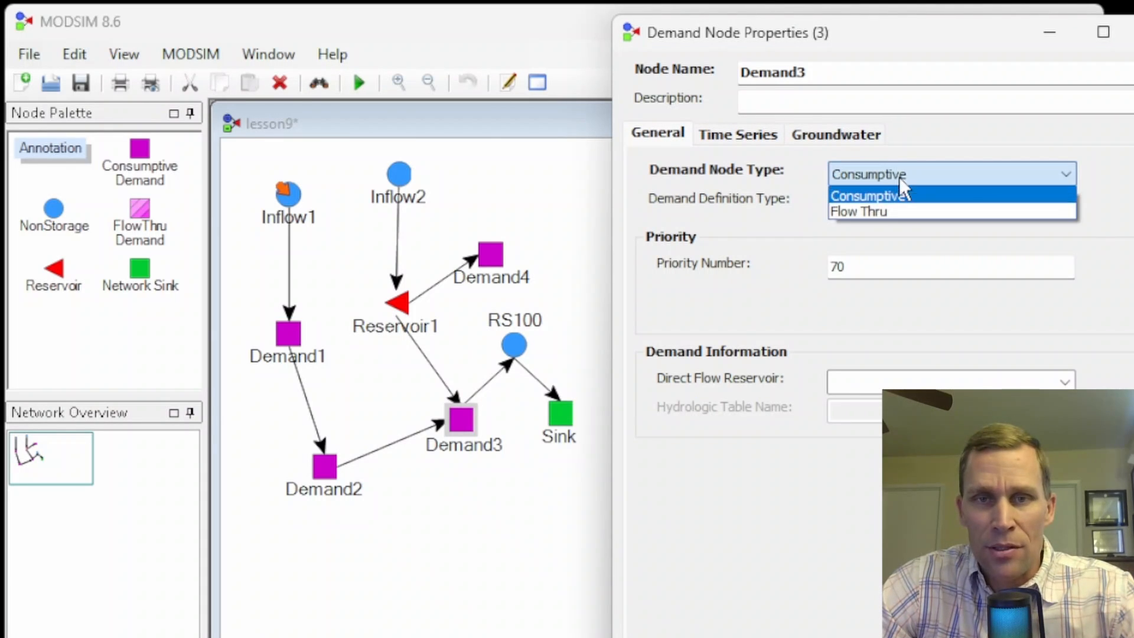
left_click(898, 176)
left_click(1133, 31)
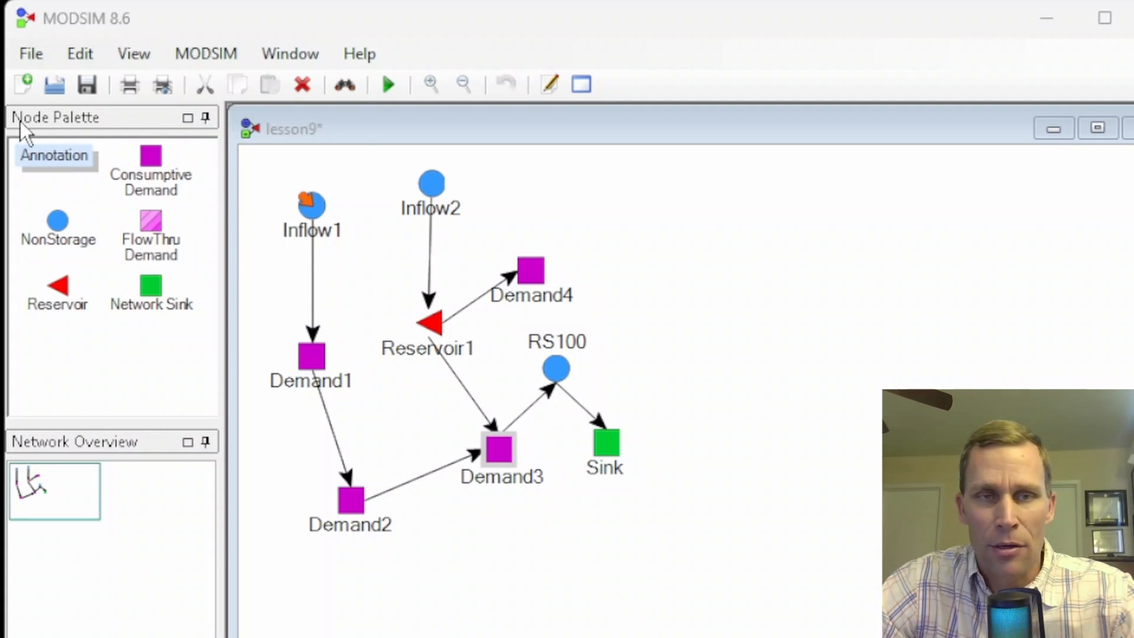
- Place a Consumptive Demand node beside Inflow2, shift it farther from Inflow2, and delete it
left_click(148, 155)
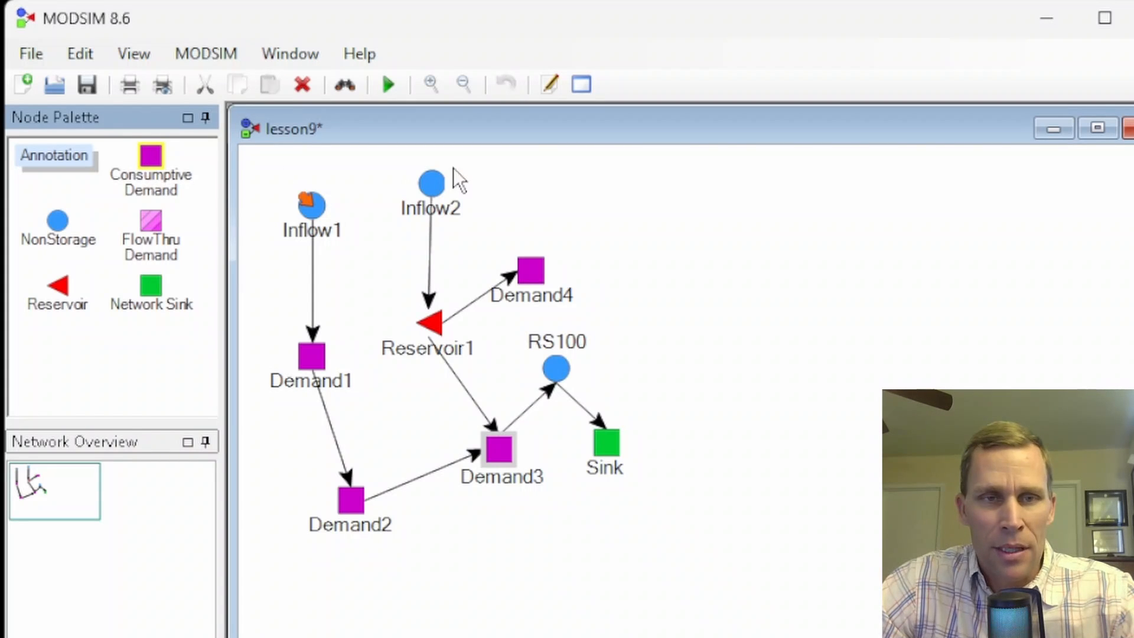
left_click(527, 175)
left_click_drag(530, 181, 585, 185)
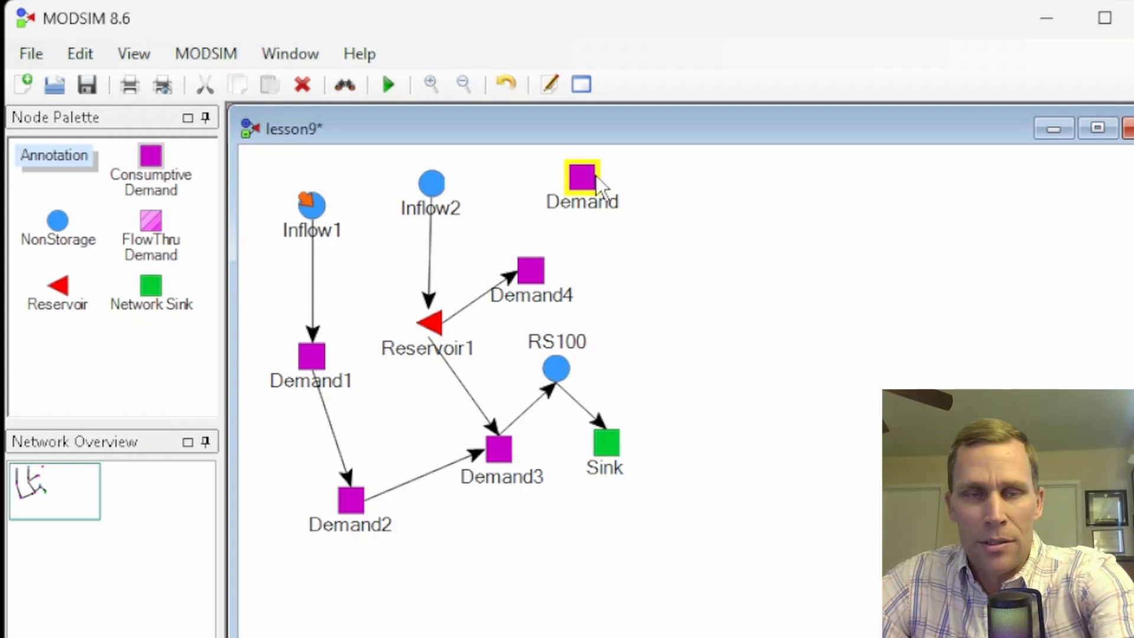
key("Delete")
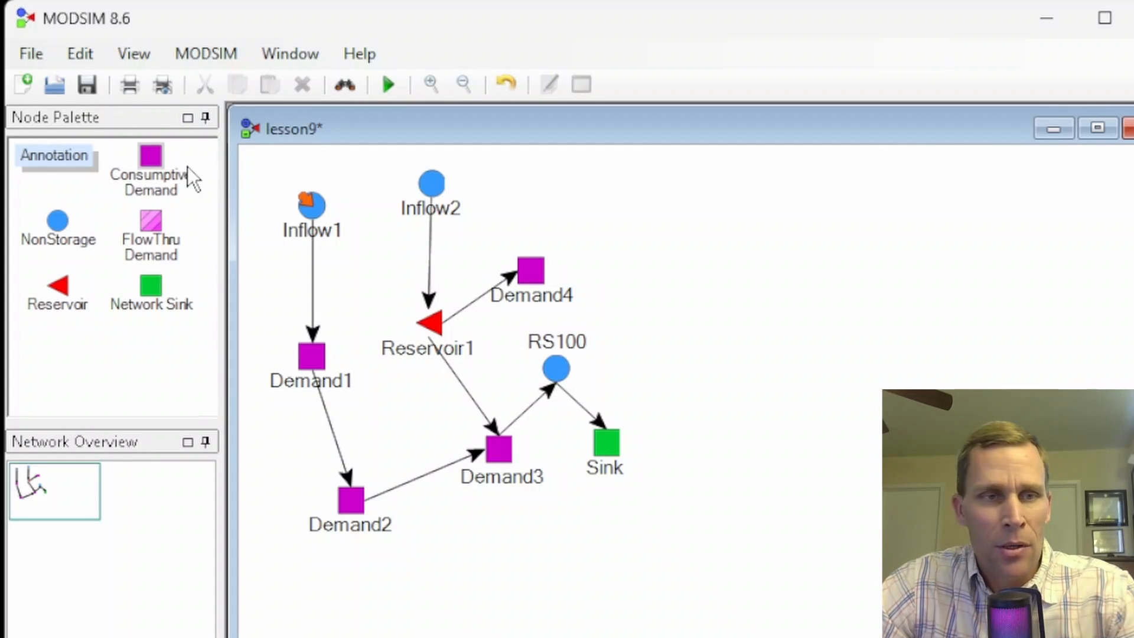
- Place another Consumptive Demand node close to Inflow2 and delete it
left_click(152, 158)
left_click(514, 177)
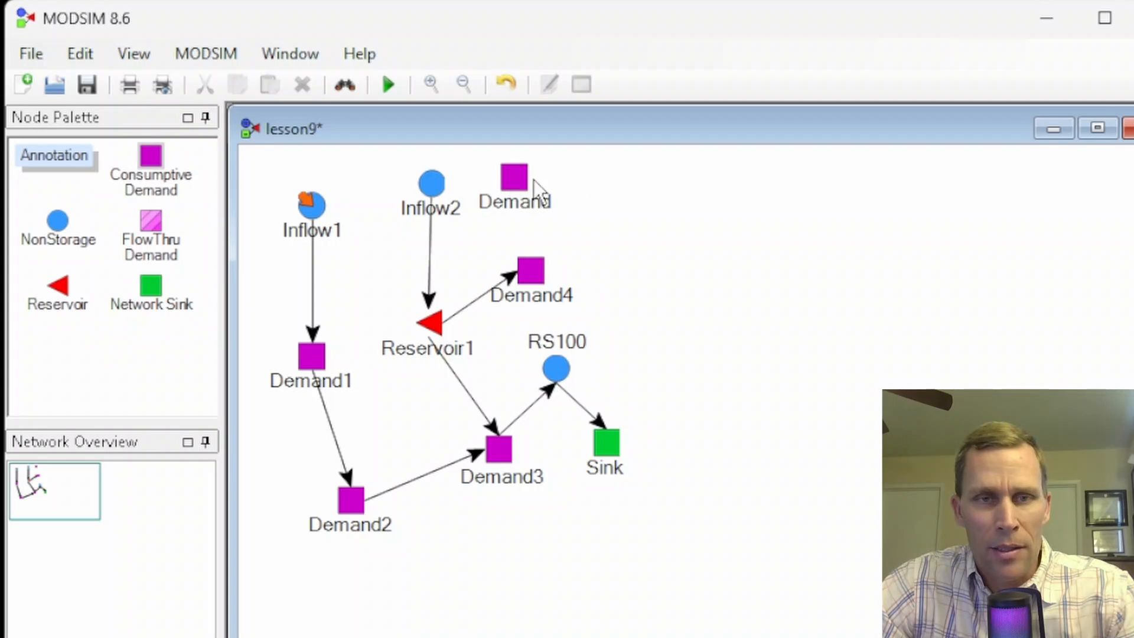
right_click(518, 176)
left_click(575, 249)
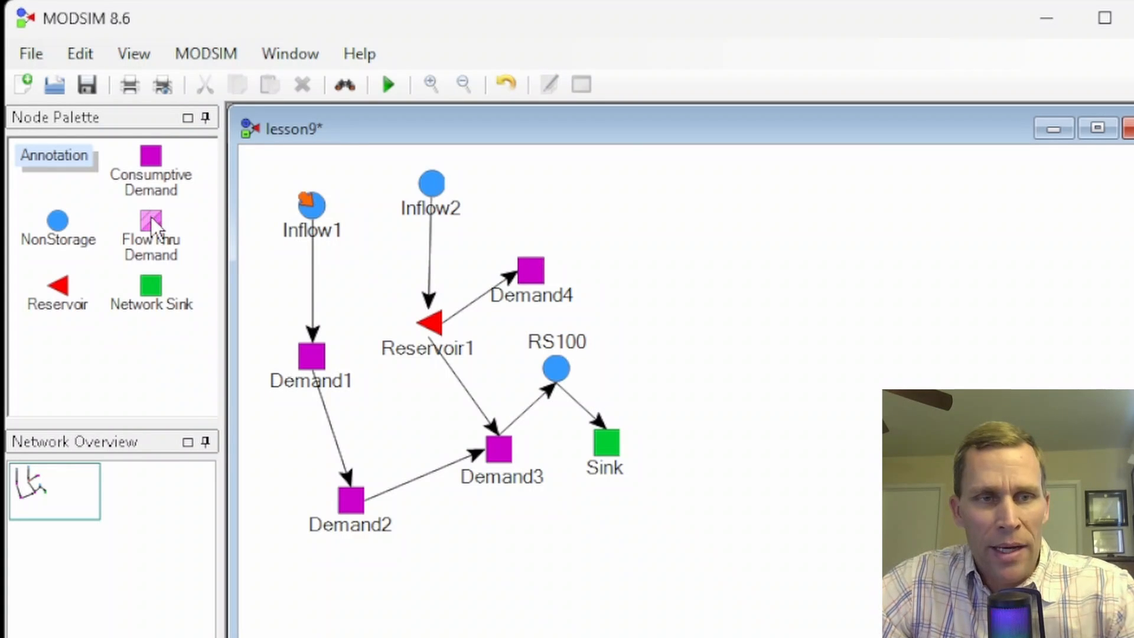
- Place a FlowThru Demand node beside Inflow2, and try out a link from Inflow2 to it before deleting the link
left_click_drag(152, 224, 550, 188)
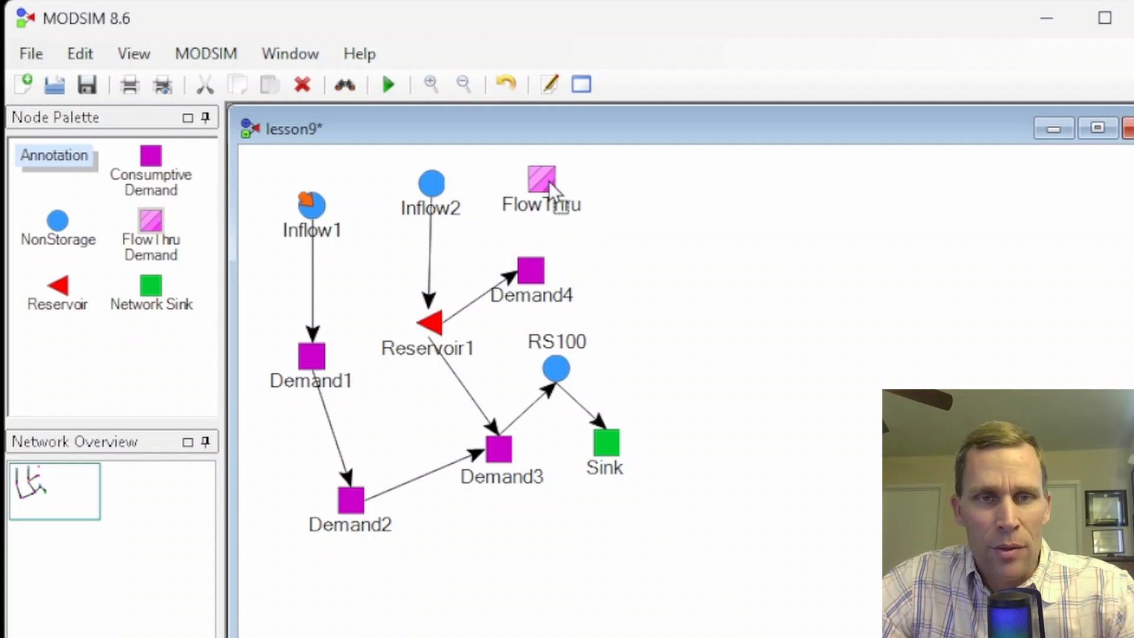
left_click_drag(541, 176, 570, 184)
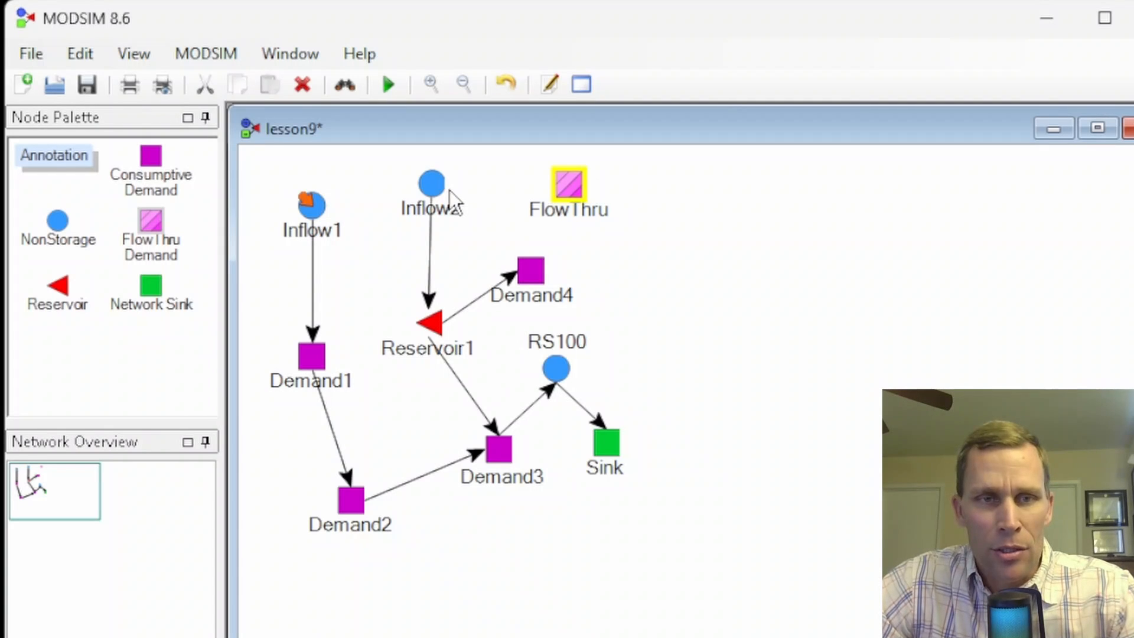
left_click_drag(446, 188, 551, 195)
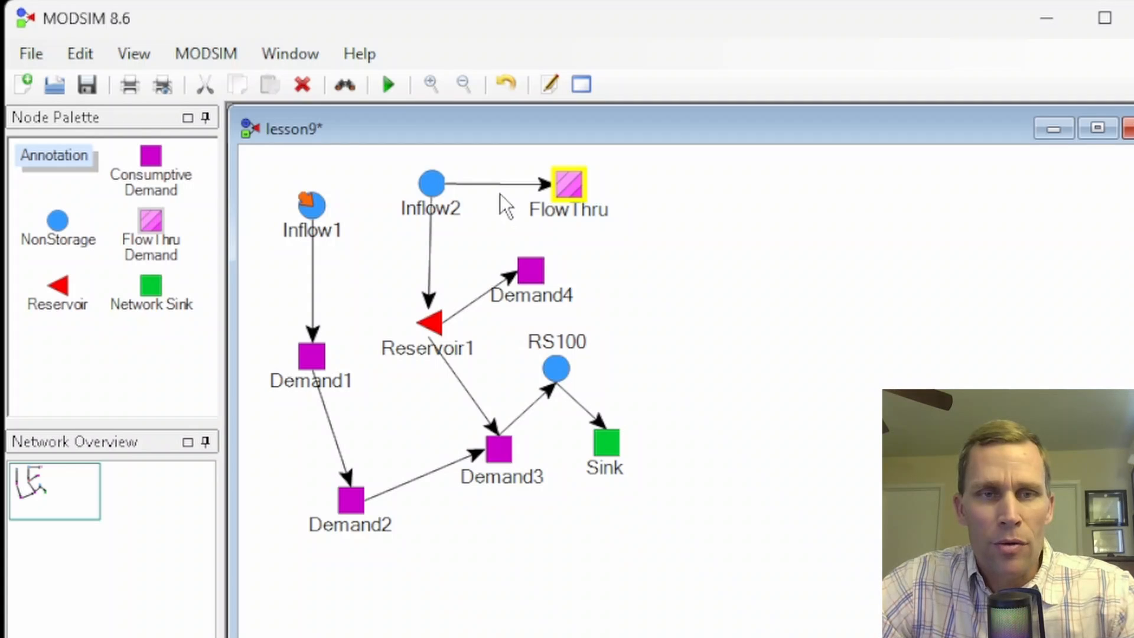
left_click(467, 186)
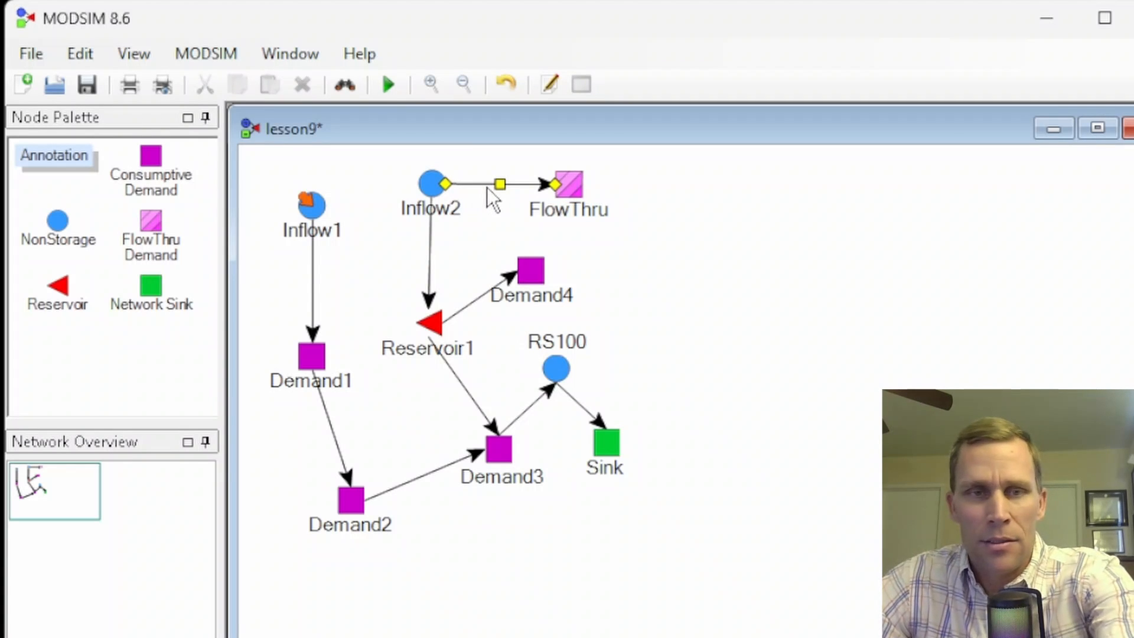
key("Delete")
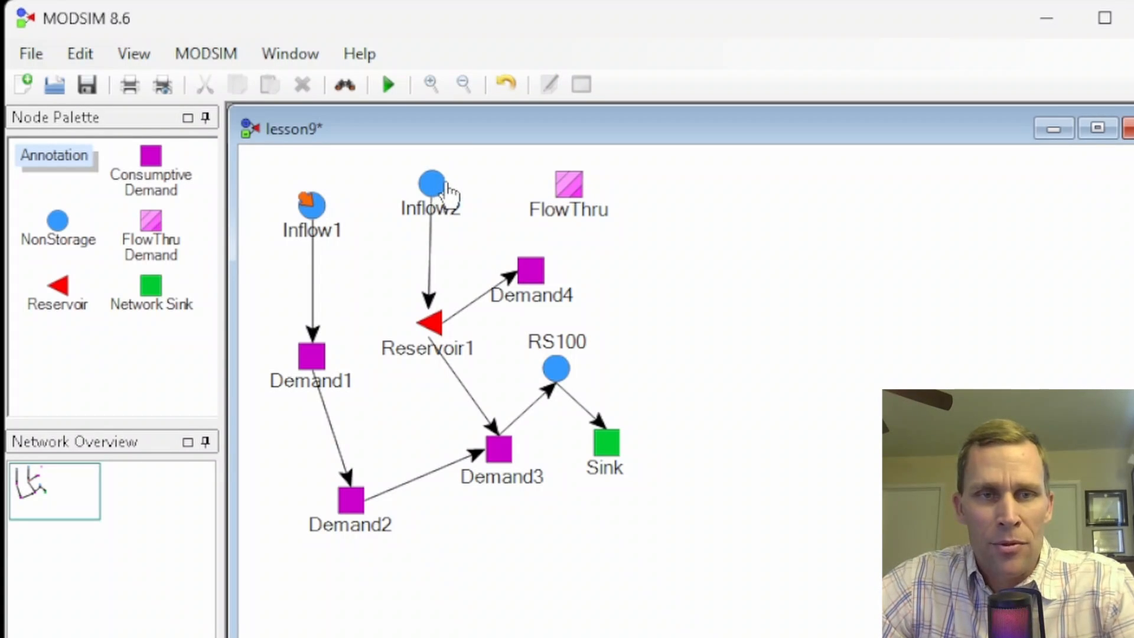
- Draw the link from Inflow2 to the FlowThru node again, remove it, and nudge Inflow2 slightly
left_click_drag(443, 182, 549, 184)
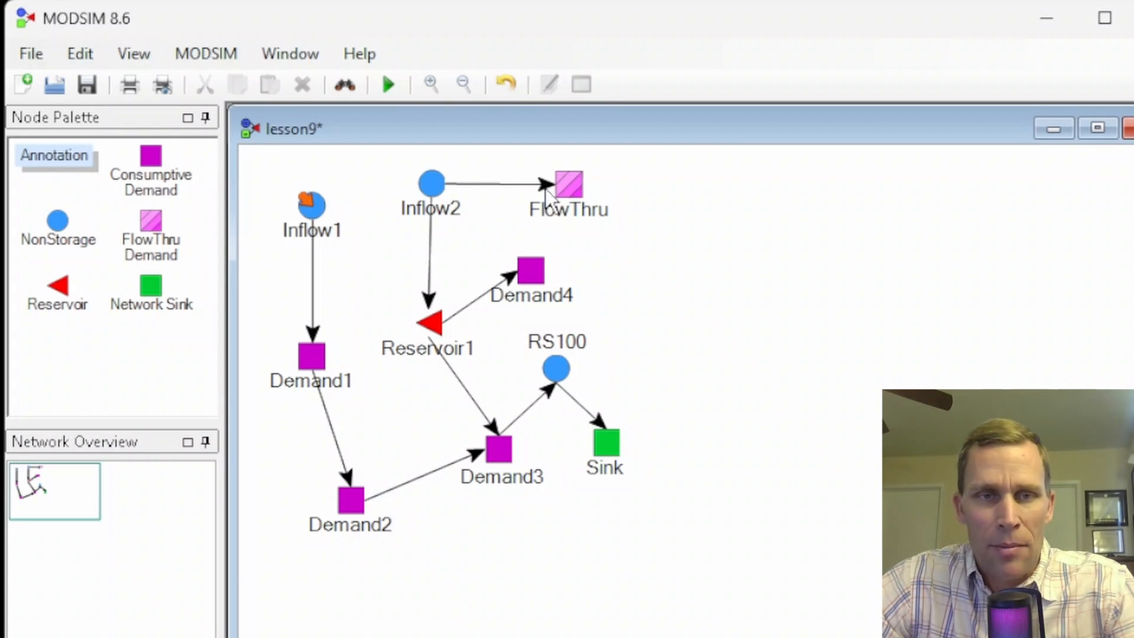
left_click(496, 185)
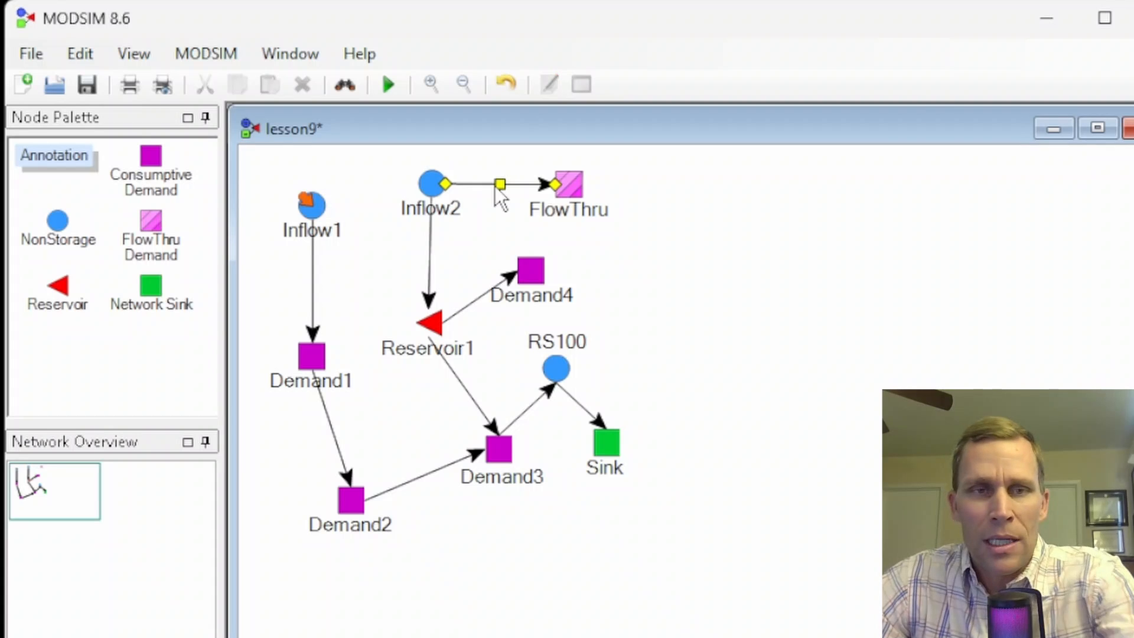
key("Delete")
left_click_drag(432, 182, 427, 182)
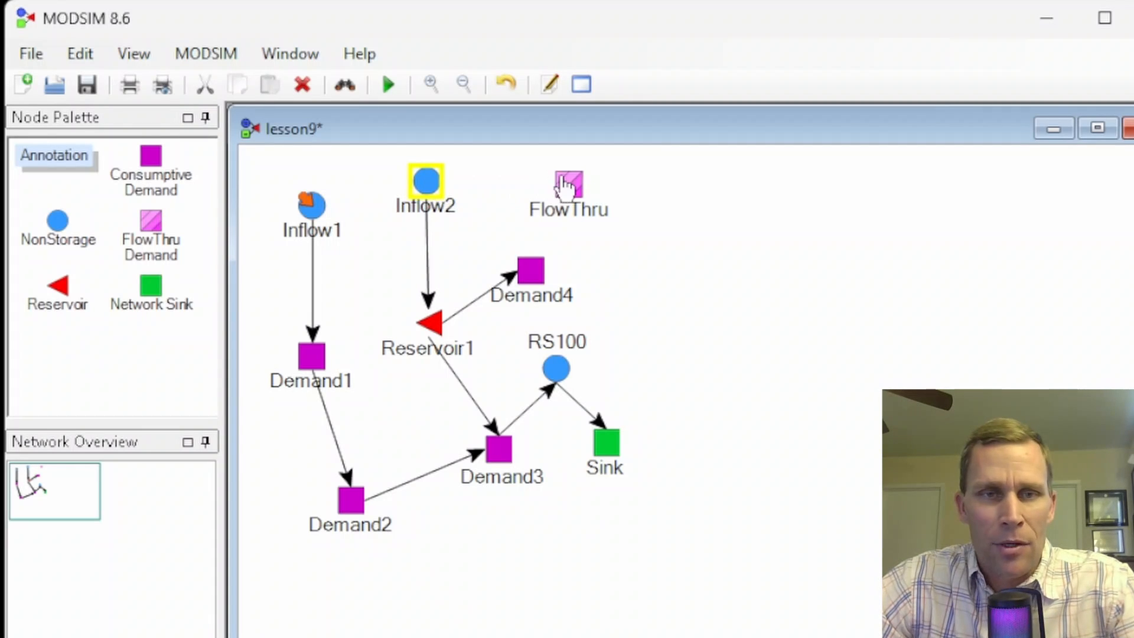
- Move the FlowThru node closer to Inflow2 and delete the node from the network
left_click_drag(570, 183, 479, 179)
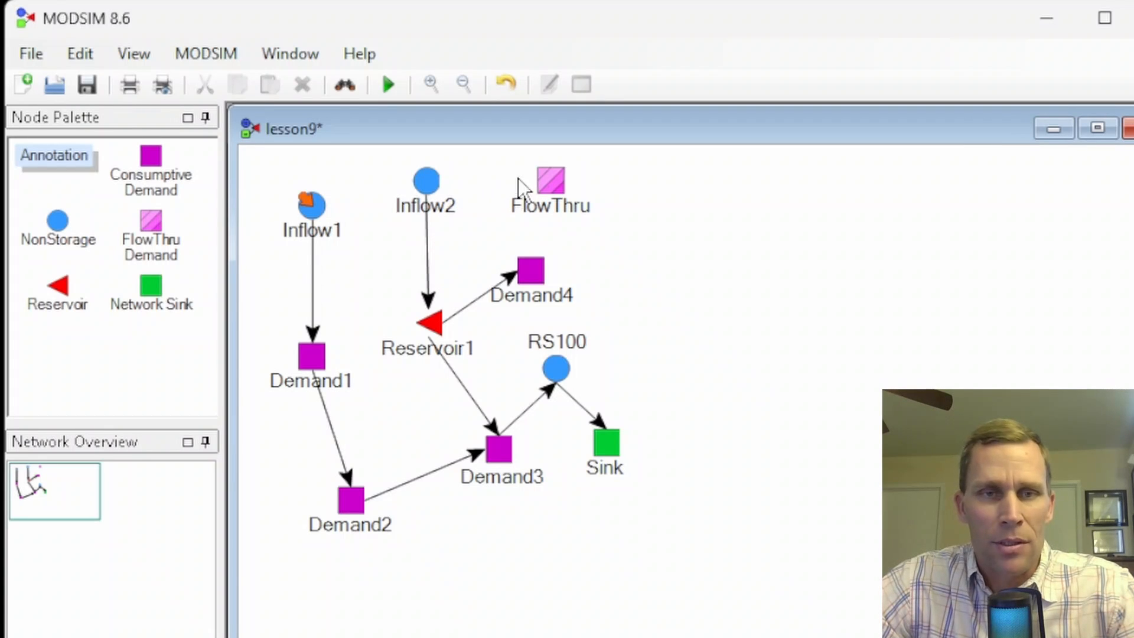
left_click(554, 182)
key("Delete")
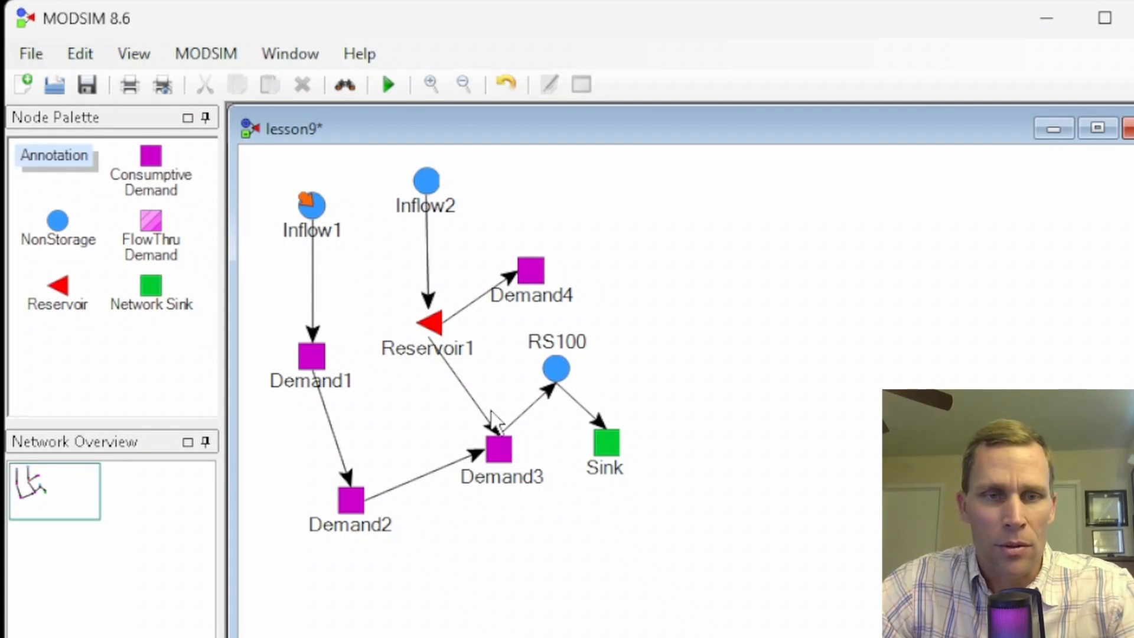
- Open the properties of Demand3, place the dialog beside the network, and close it
left_click(499, 456)
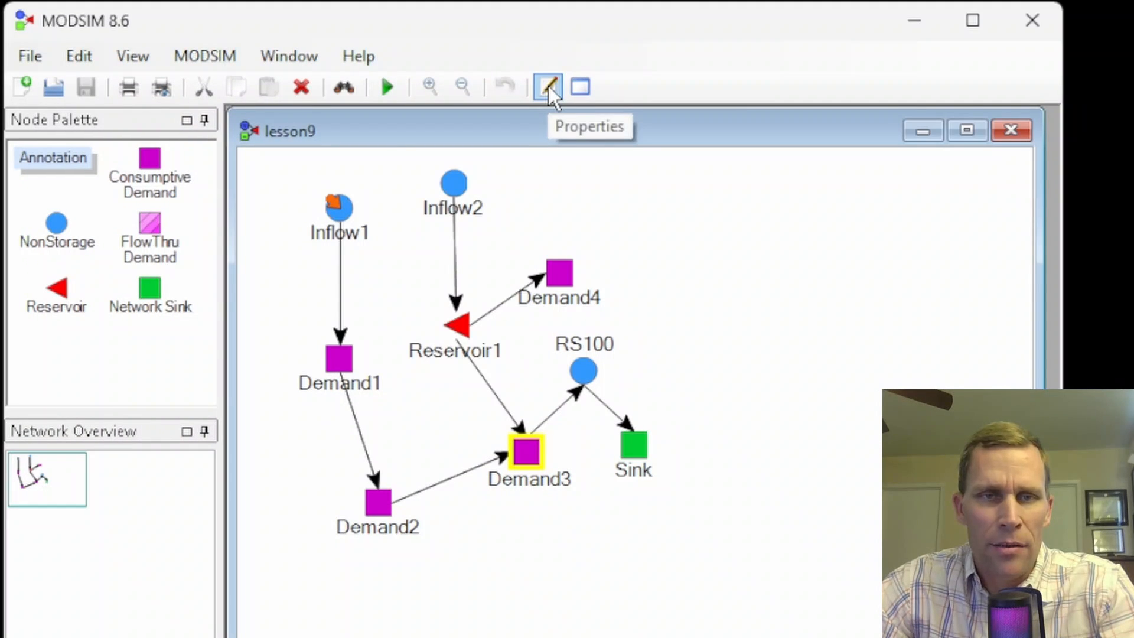
left_click(547, 87)
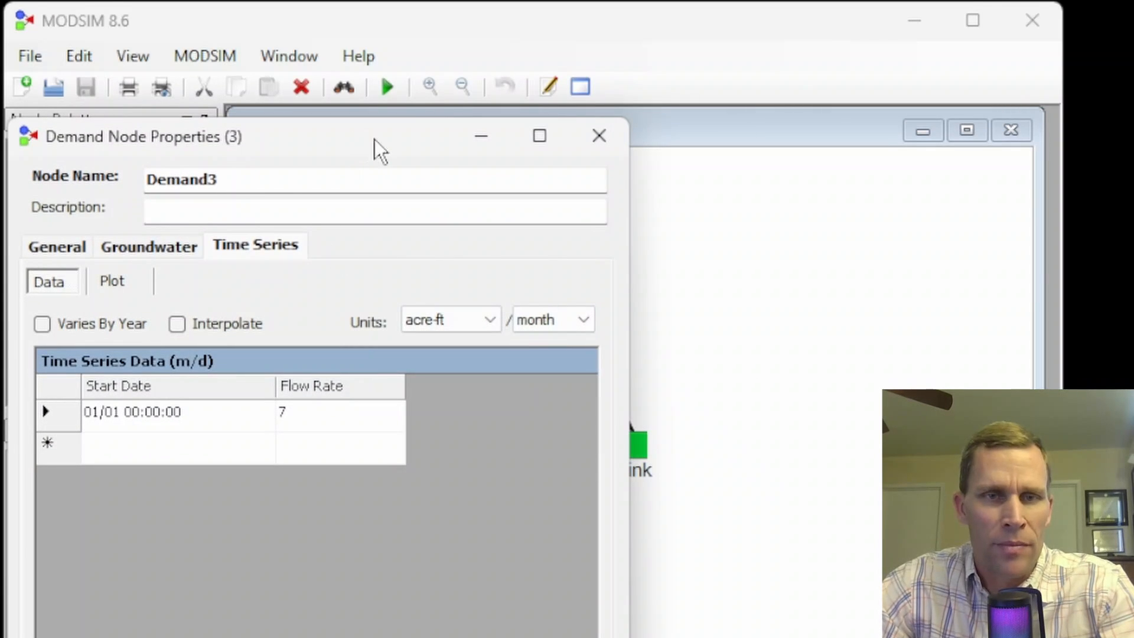
left_click_drag(374, 139, 1035, 86)
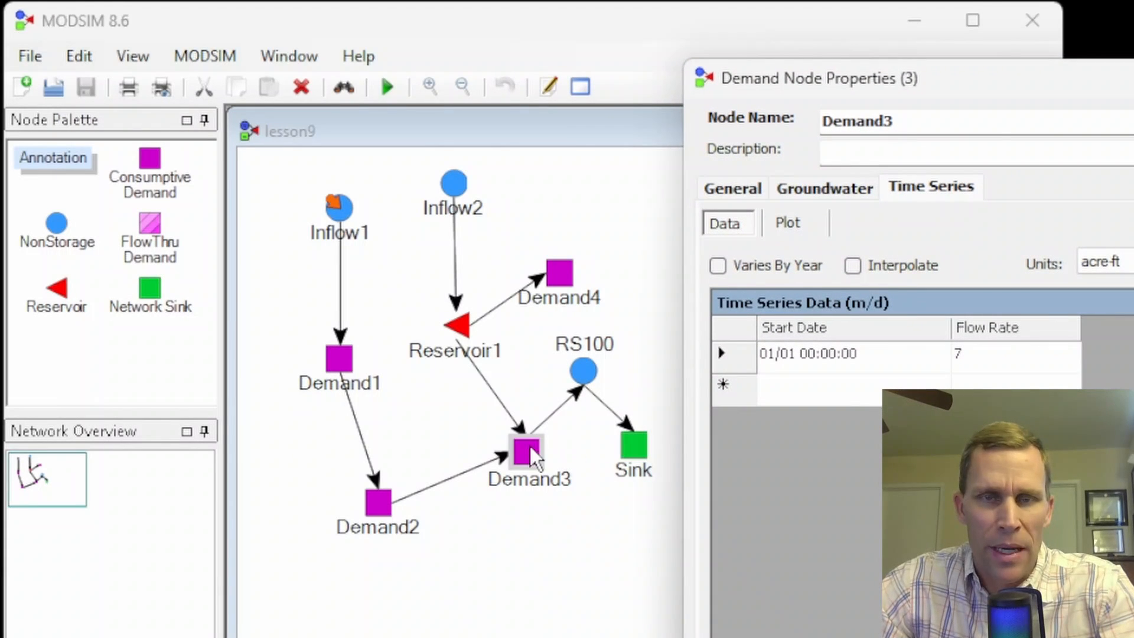
left_click(1132, 77)
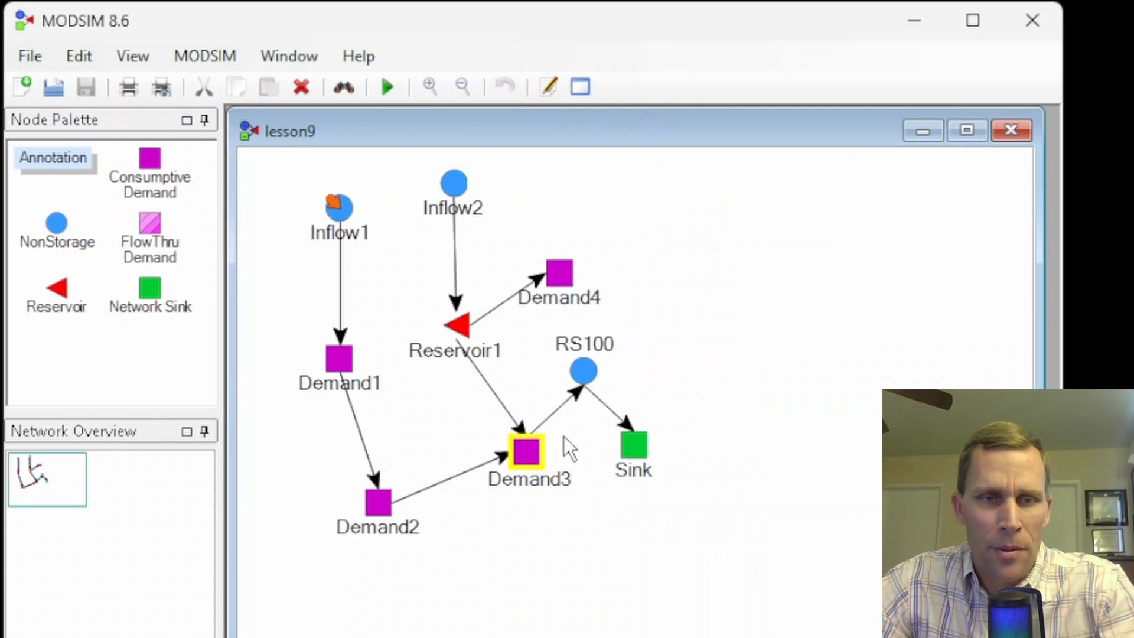
- View Demand3's time series data in its properties, close them, and leave the node's label unedited
right_click(529, 453)
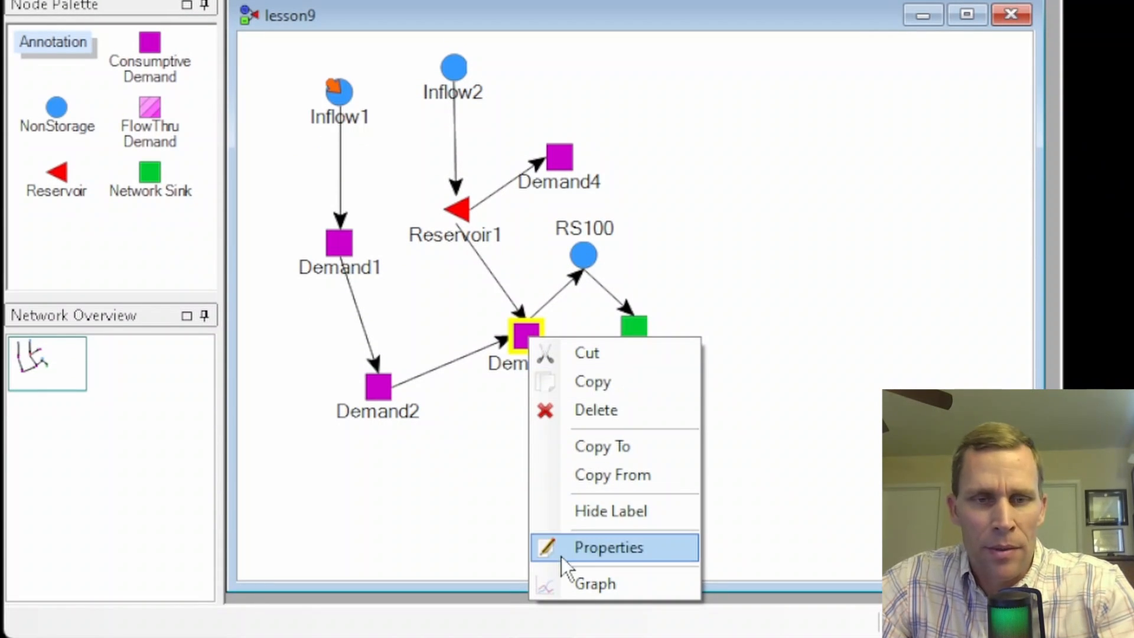
left_click(596, 548)
left_click_drag(287, 28, 782, 1)
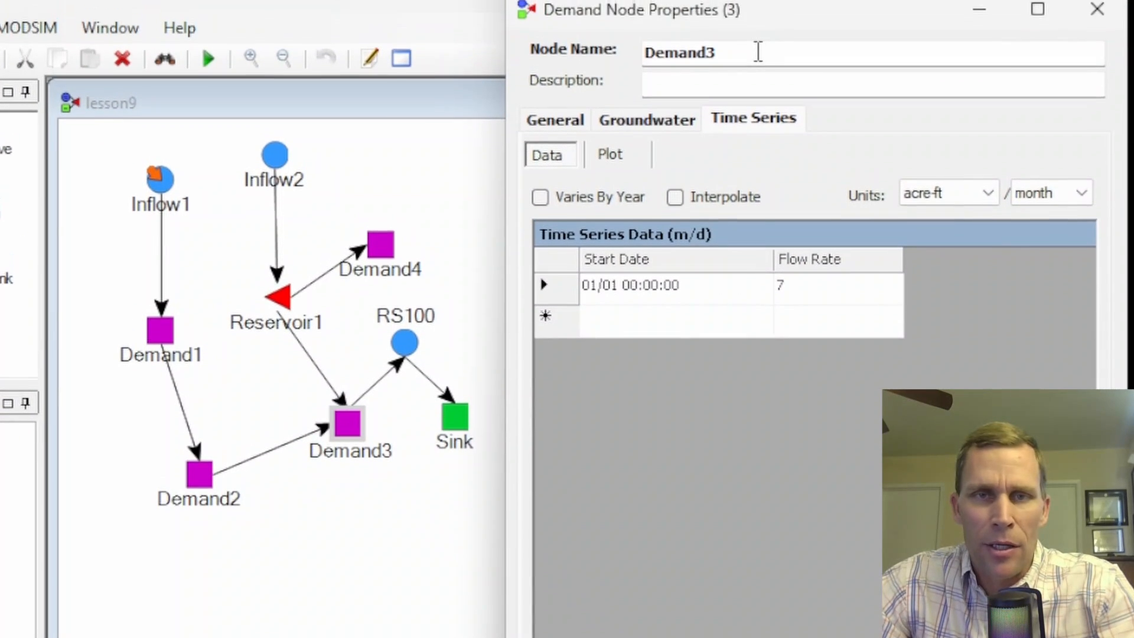
left_click_drag(758, 52, 637, 49)
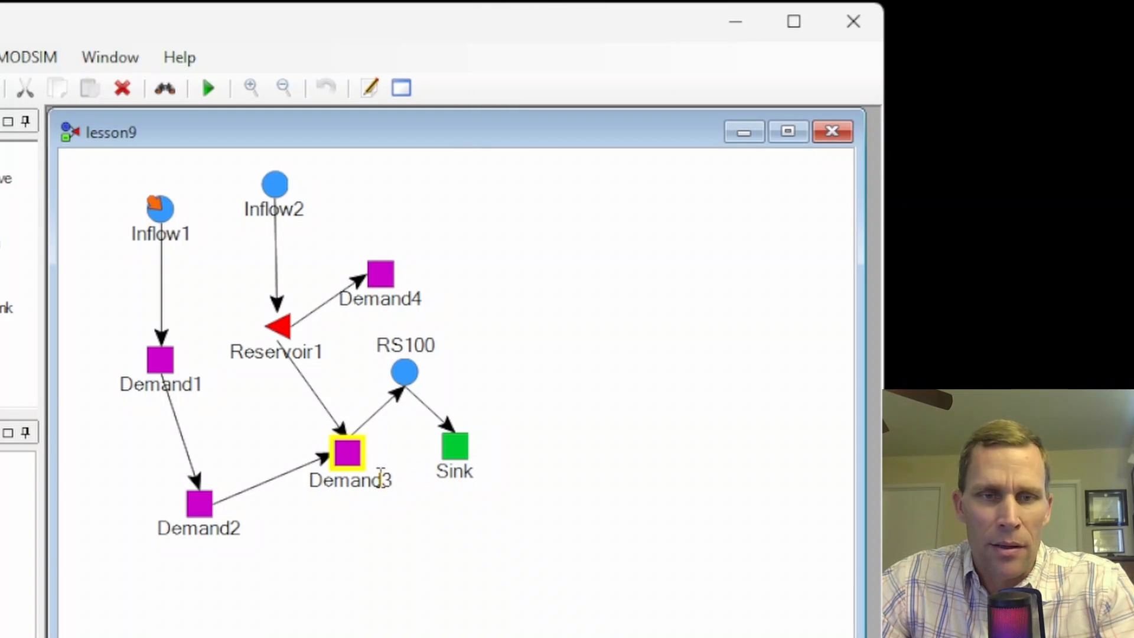
left_click(381, 480)
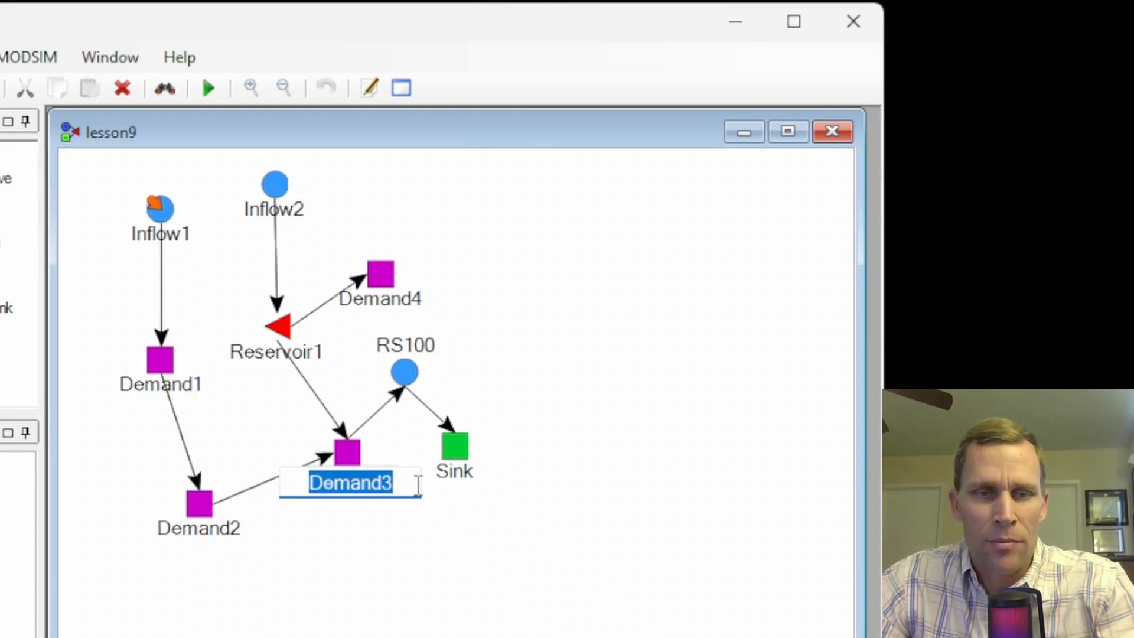
left_click(400, 540)
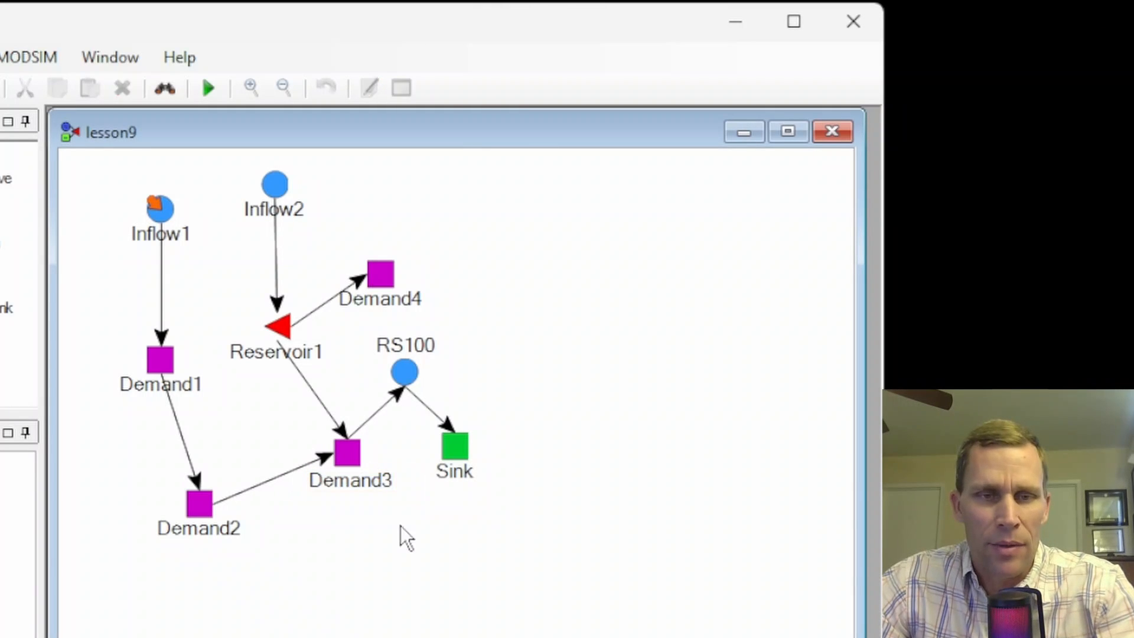
- Reopen Demand3's properties beside the network and examine its description, groundwater and time series settings
right_click(352, 455)
left_click(421, 635)
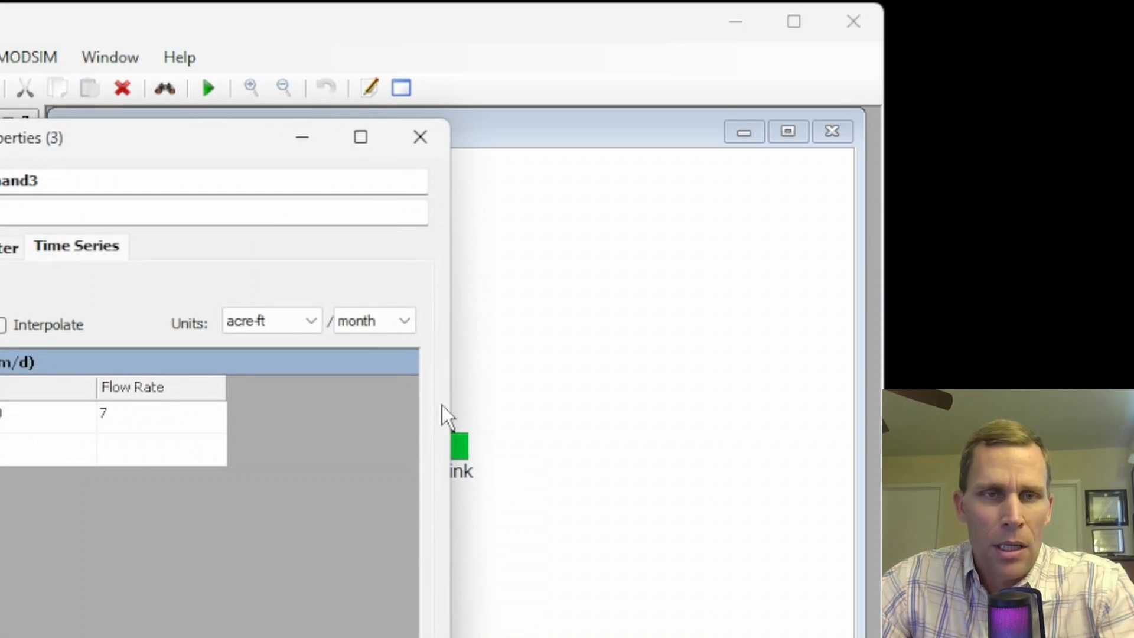
left_click_drag(184, 156, 837, 62)
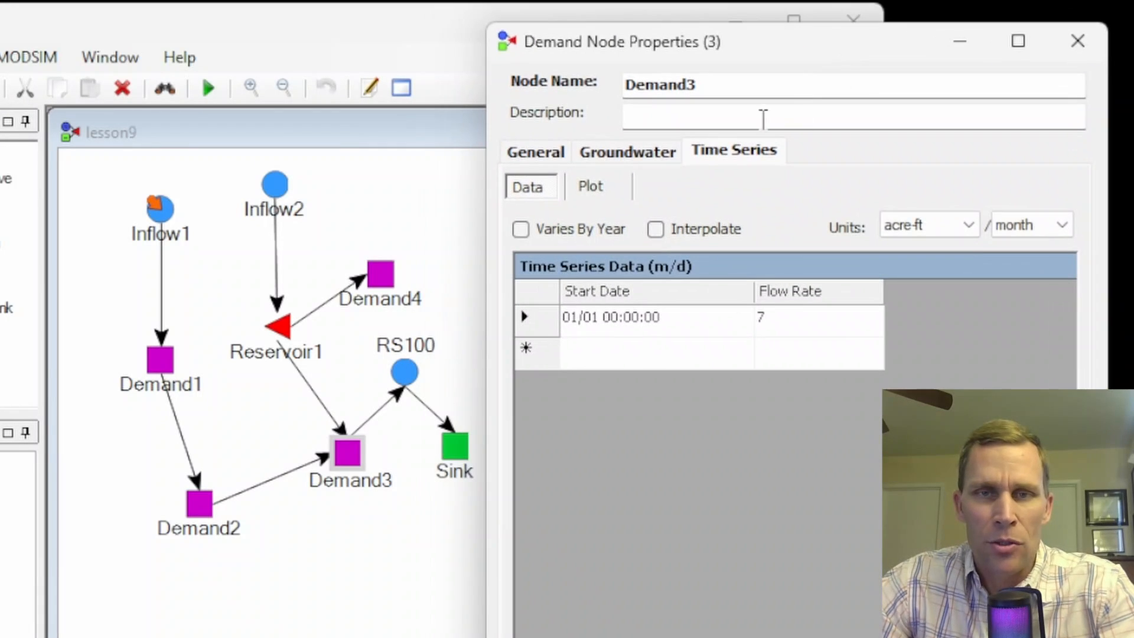
left_click(762, 118)
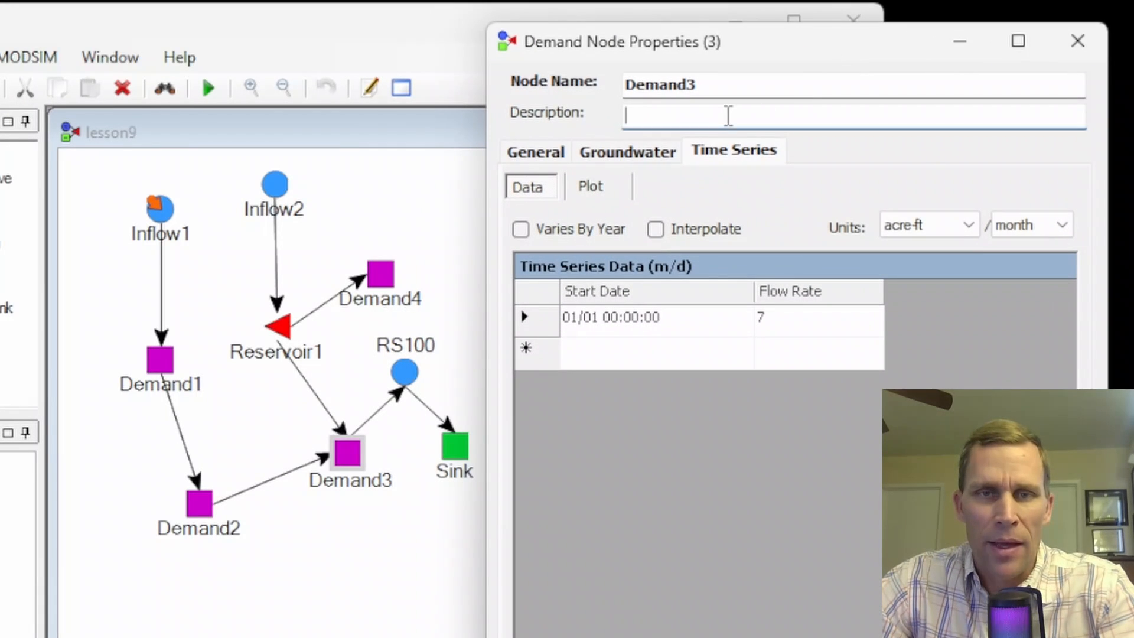
left_click(540, 155)
left_click(616, 153)
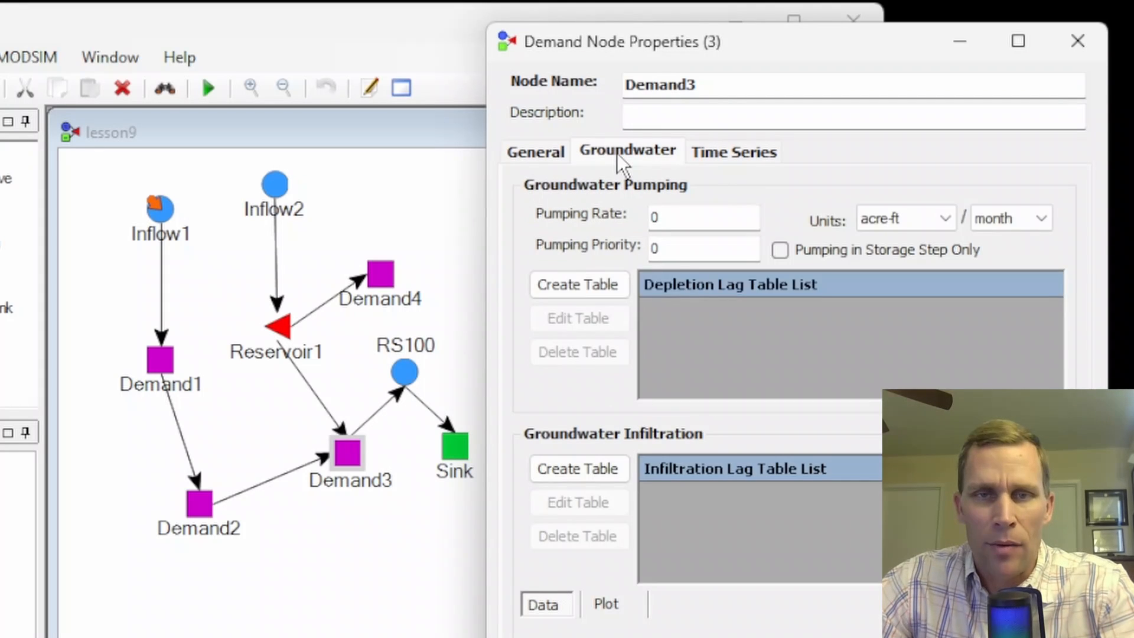
left_click(727, 153)
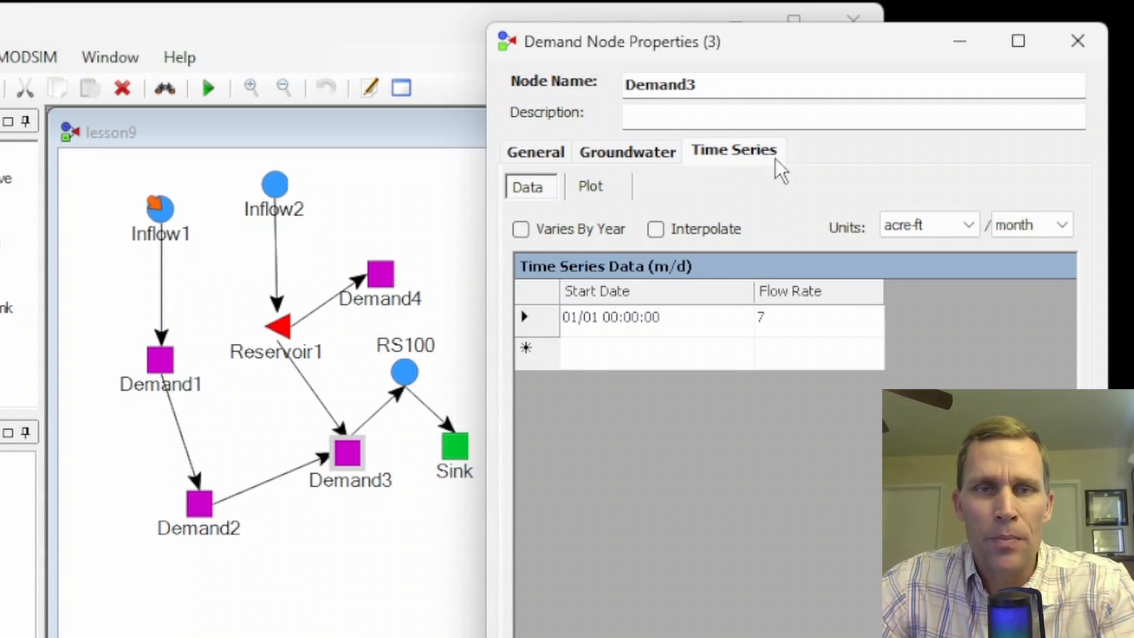
- Review Demand3's general settings and the available demand node types, keeping the Consumptive type
left_click(539, 150)
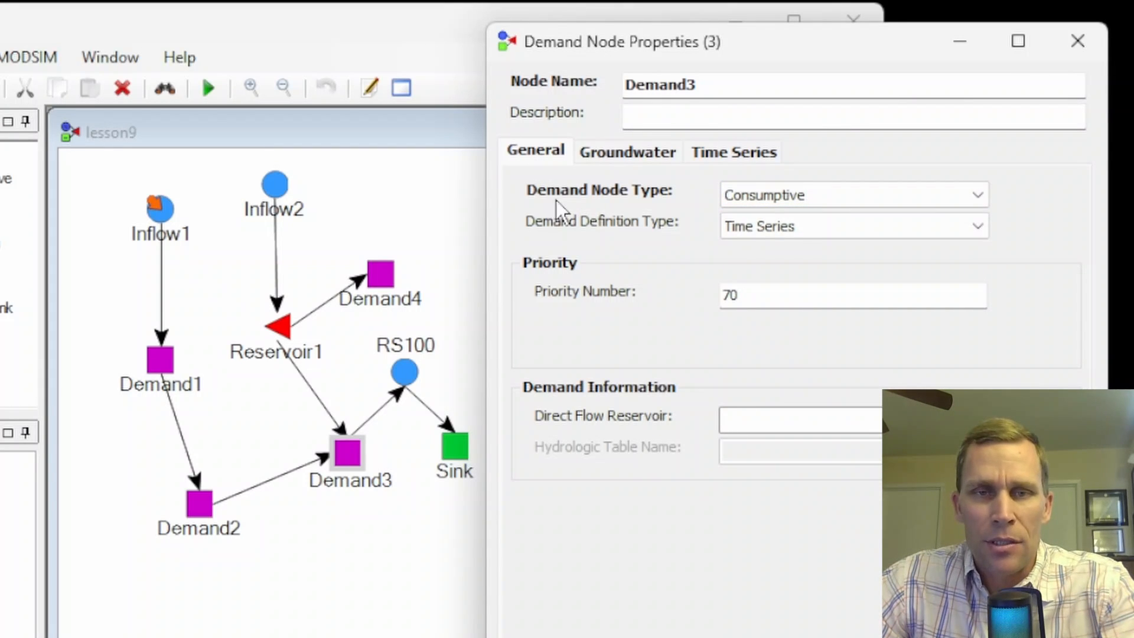
left_click(818, 198)
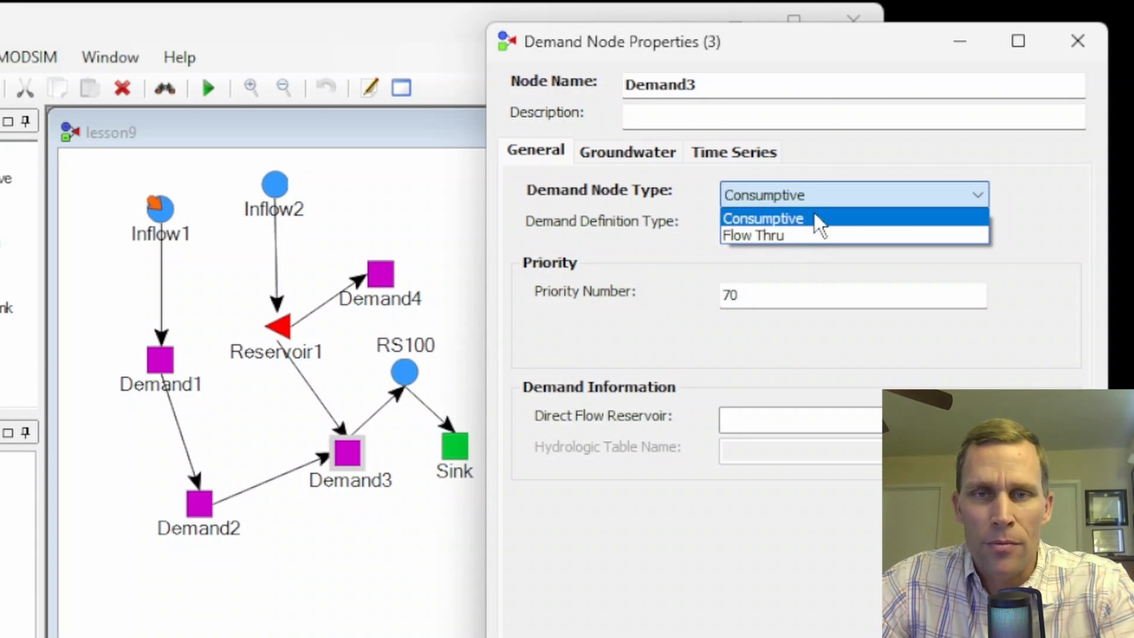
left_click(815, 218)
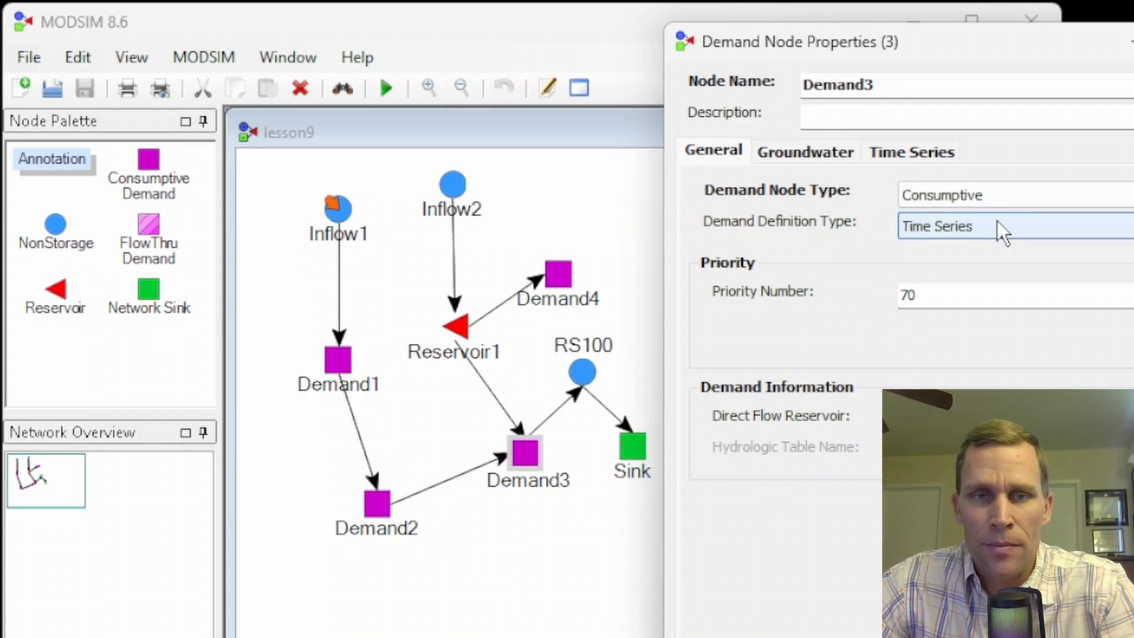
- Change Demand3's demand node type to Flow Thru and shift the properties dialog slightly beside the network
left_click(990, 195)
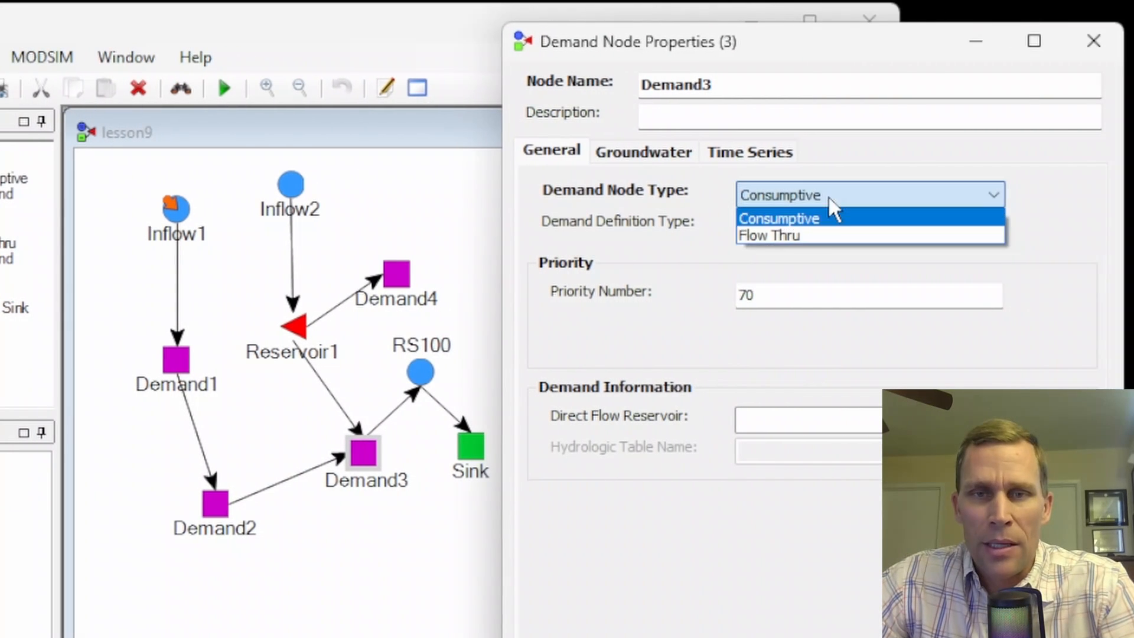
left_click(822, 236)
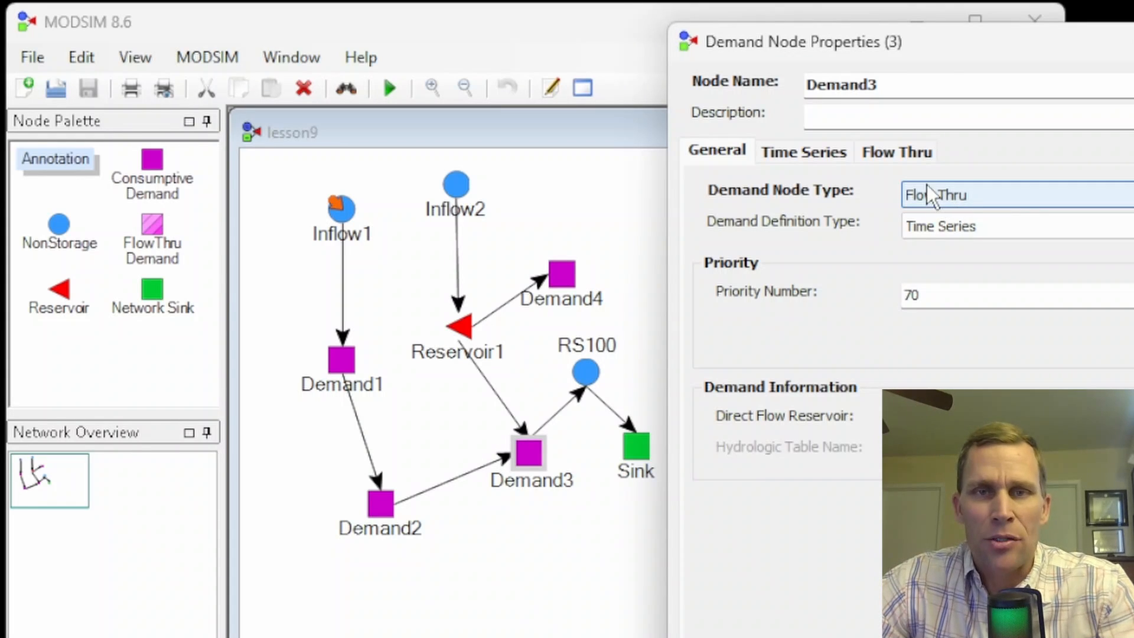
left_click_drag(942, 52, 965, 51)
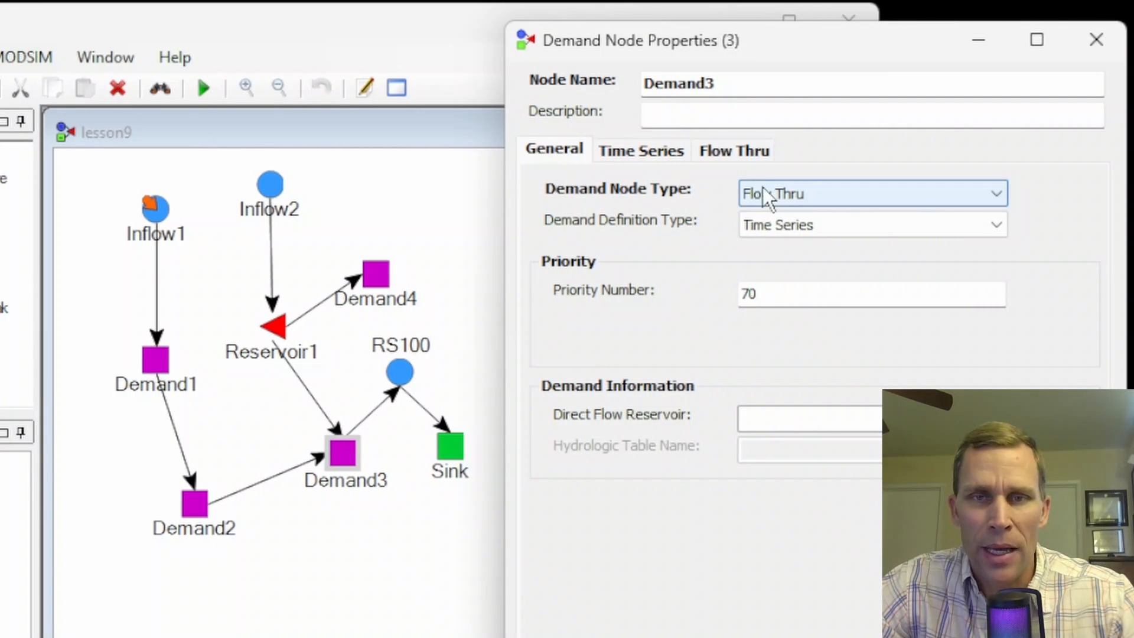
- Assign Inflow1 as Demand3's flow-through node with a fraction of 1, and apply the changed properties
left_click(728, 149)
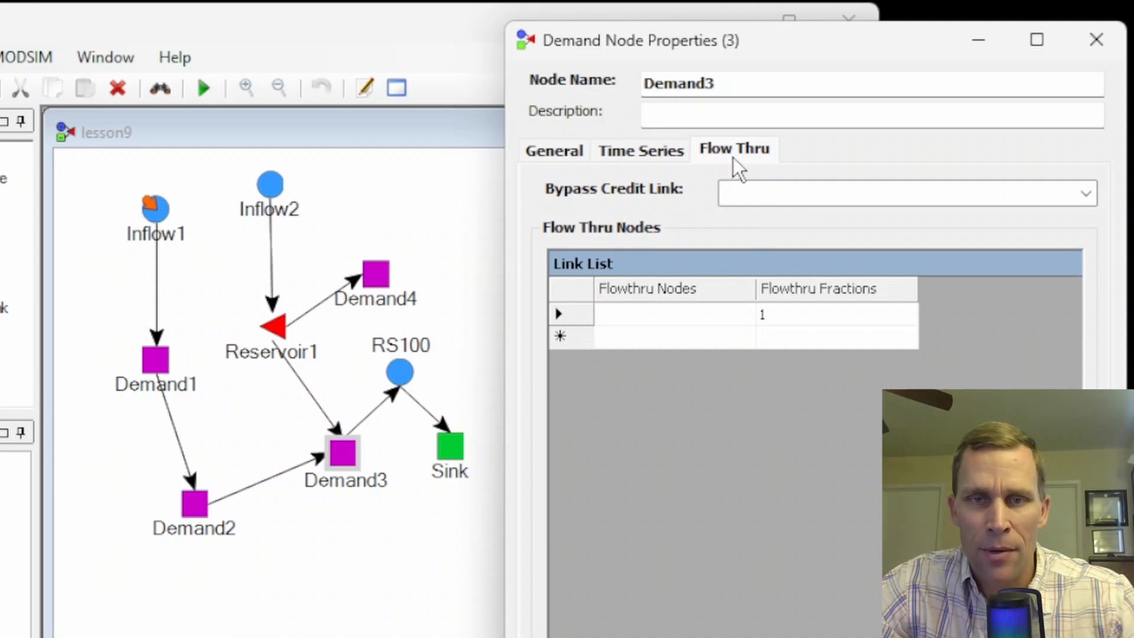
left_click(683, 313)
left_click(742, 319)
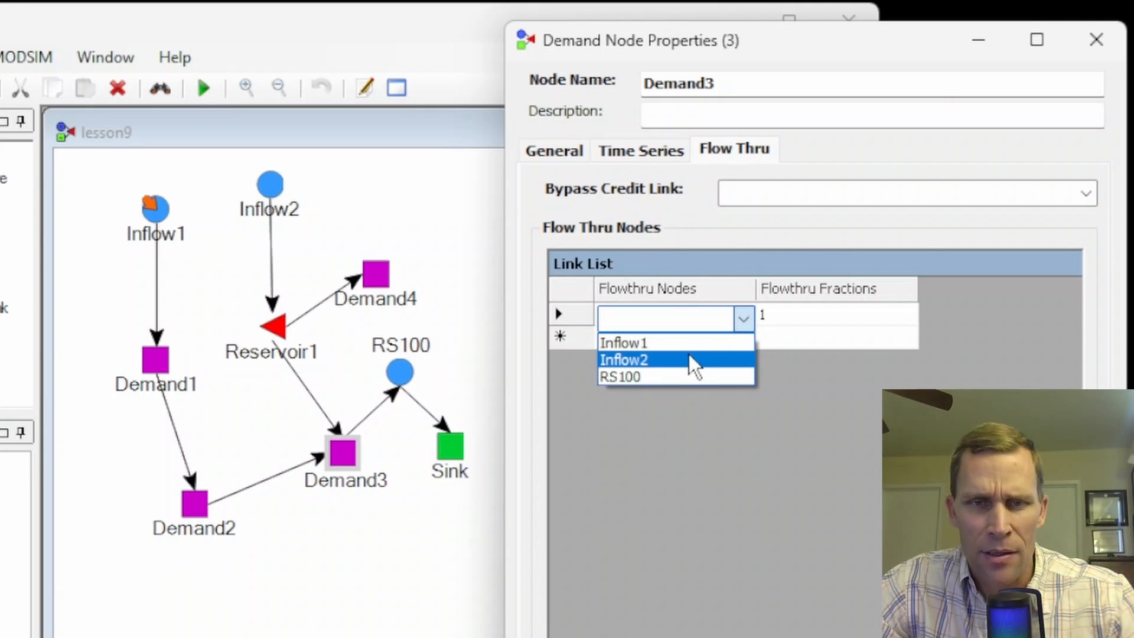
left_click(669, 343)
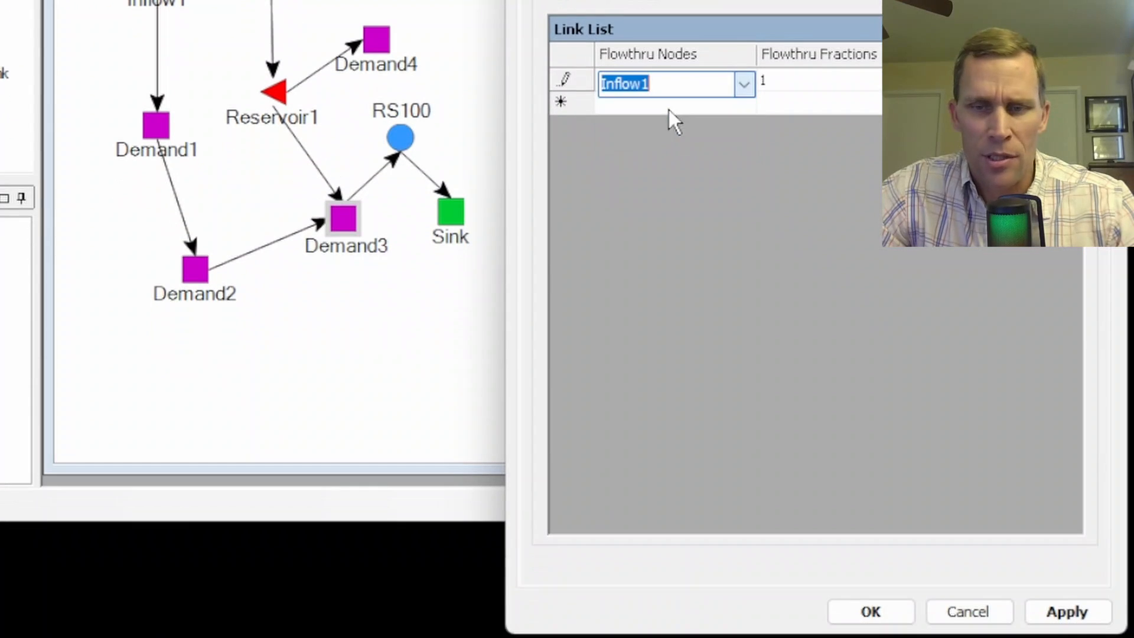
left_click(1067, 611)
left_click(886, 611)
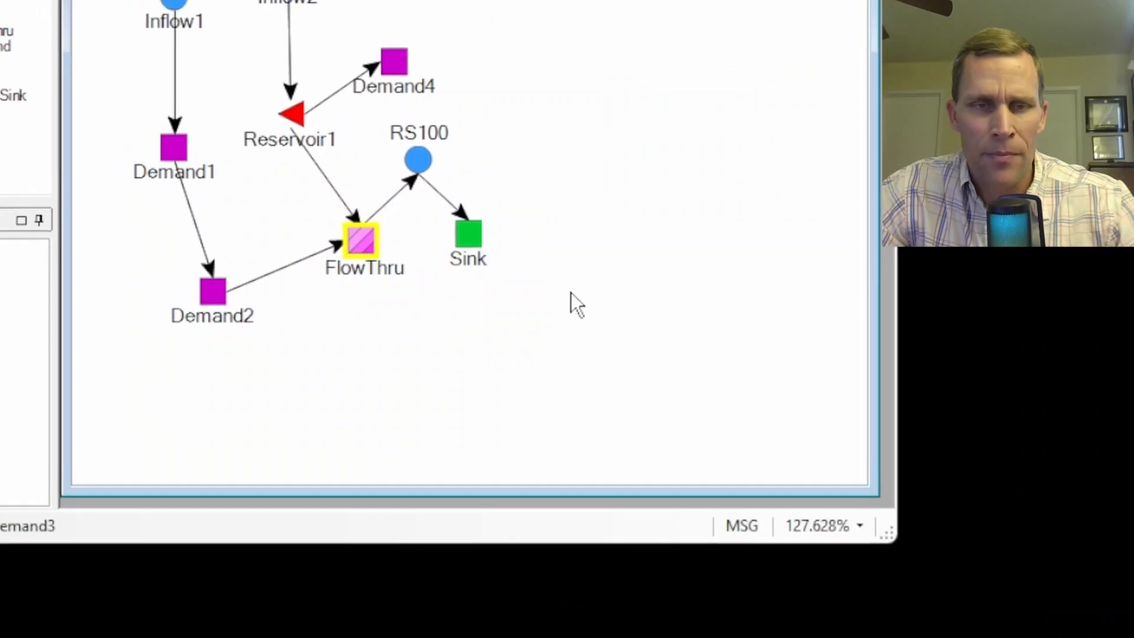
left_click(460, 367)
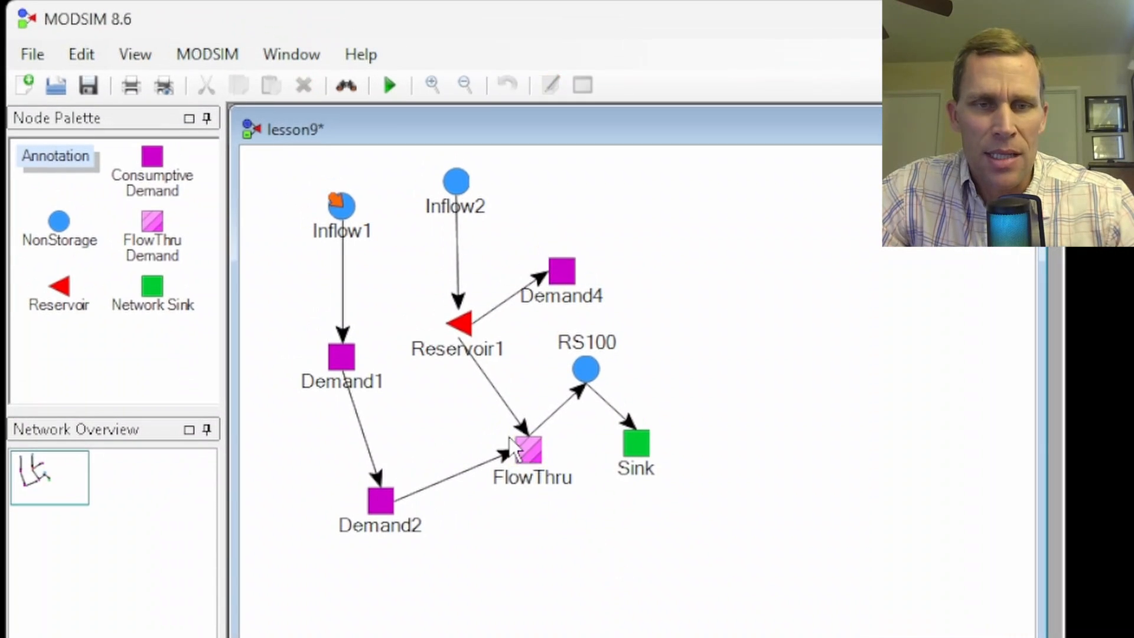
left_click(533, 481)
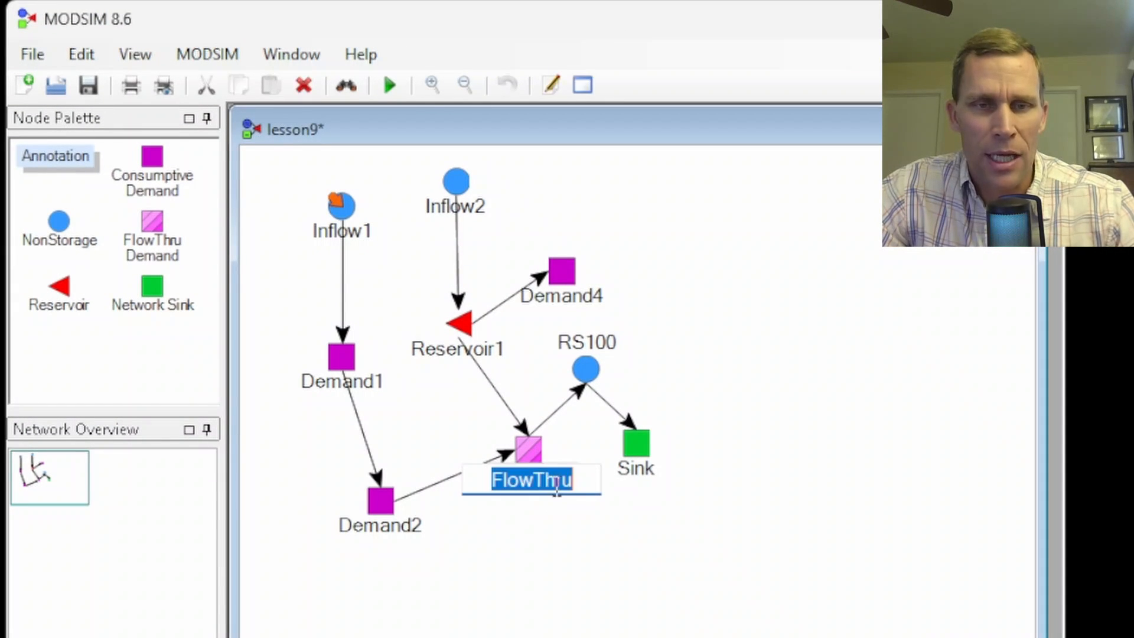
left_click(573, 557)
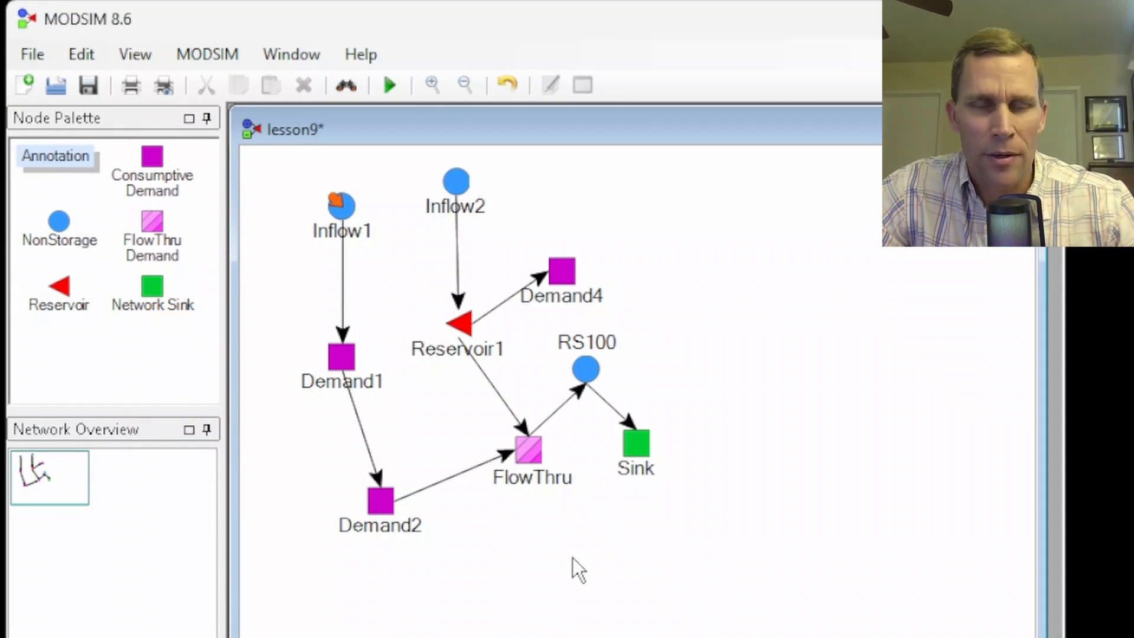
- Reopen the FlowThru node's properties beside the network and set its demand node type to Consumptive
right_click(531, 445)
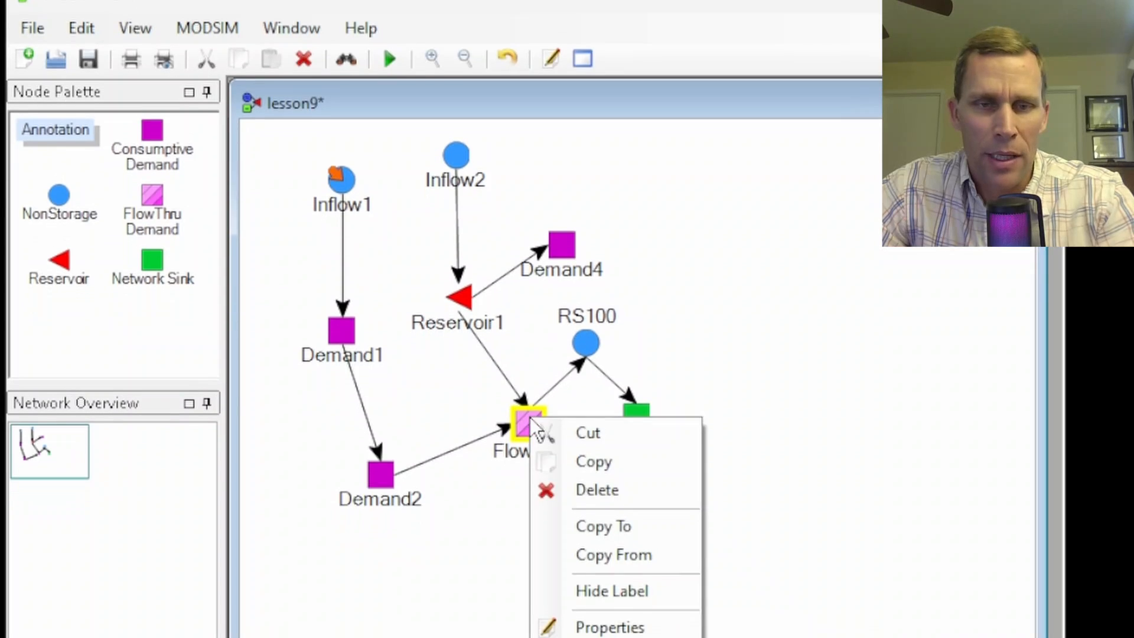
left_click(614, 576)
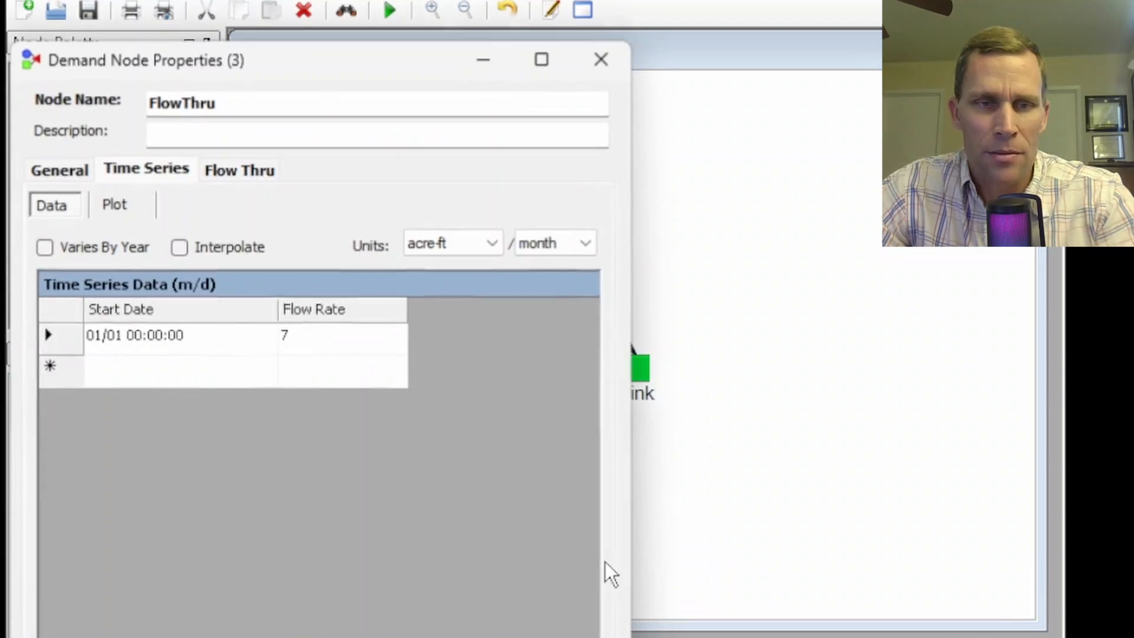
left_click(488, 134)
left_click(699, 176)
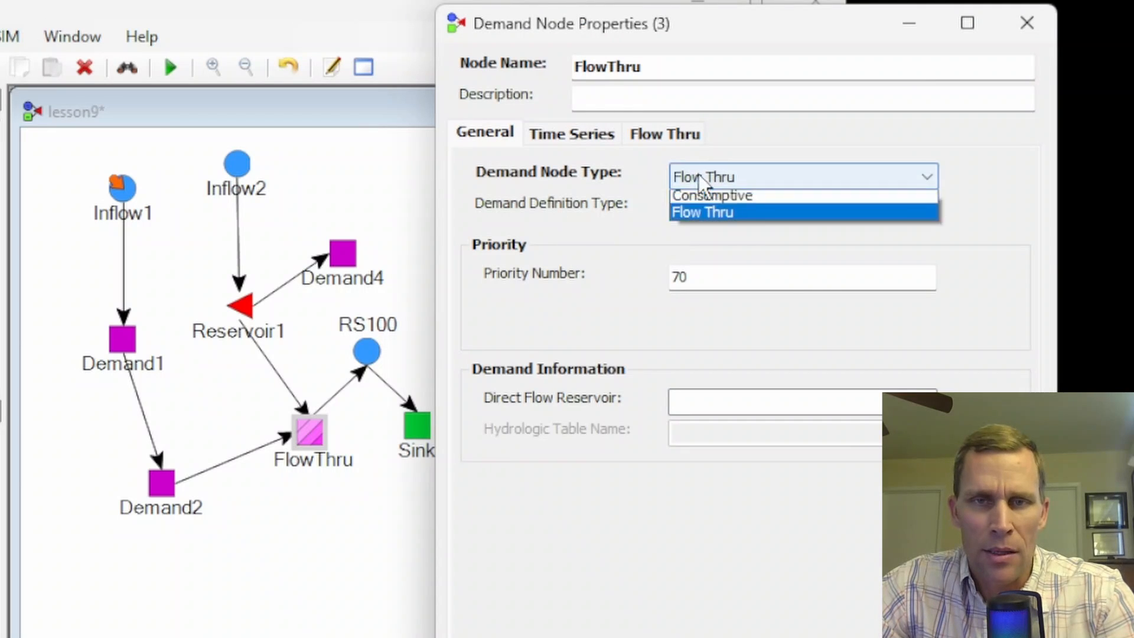
left_click(722, 200)
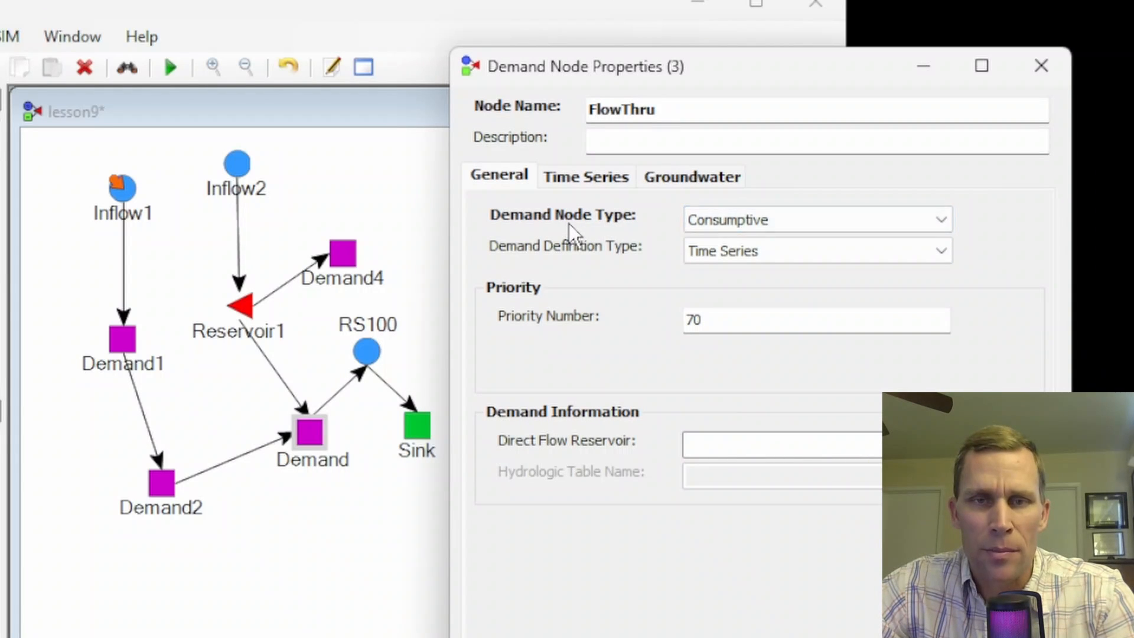
- Check the node type choices and the groundwater settings offered for the consumptive demand, and return to the general settings
left_click(743, 221)
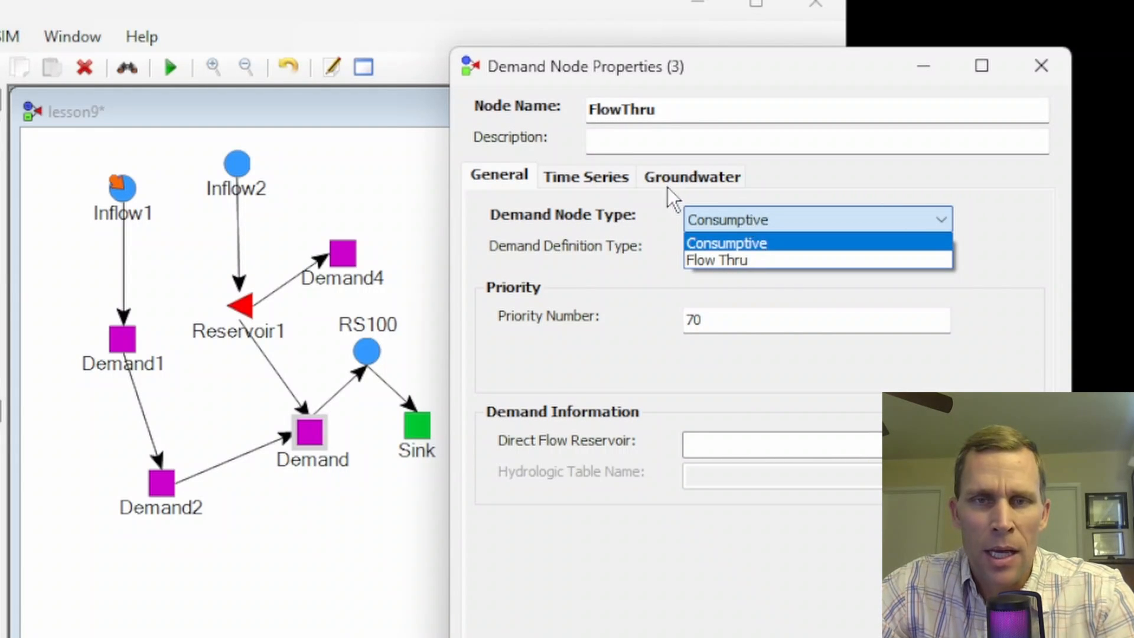
left_click(682, 182)
left_click(687, 174)
left_click(519, 178)
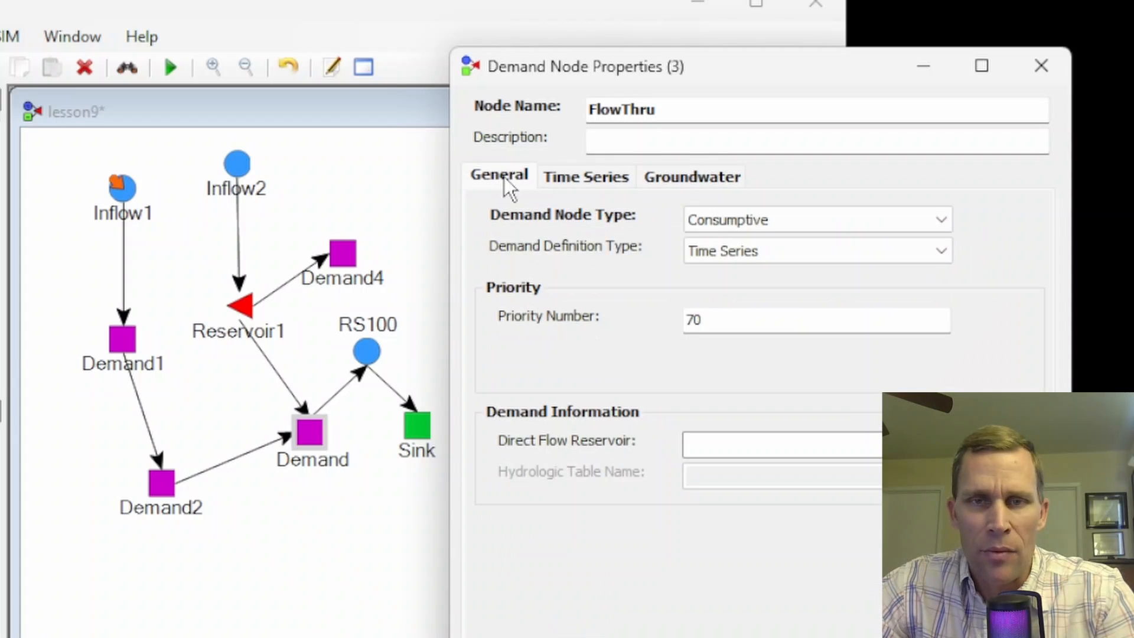
- Switch the demand node type to Flow Thru, examine its flow-through node list, and return to the general settings
left_click(757, 217)
left_click(753, 264)
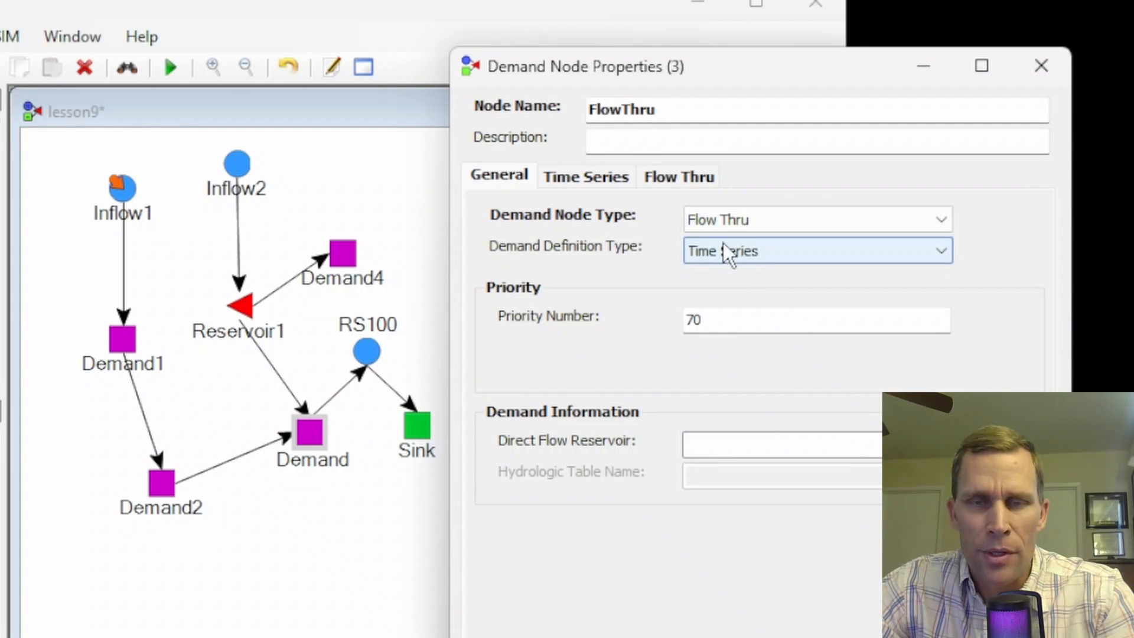
left_click(681, 181)
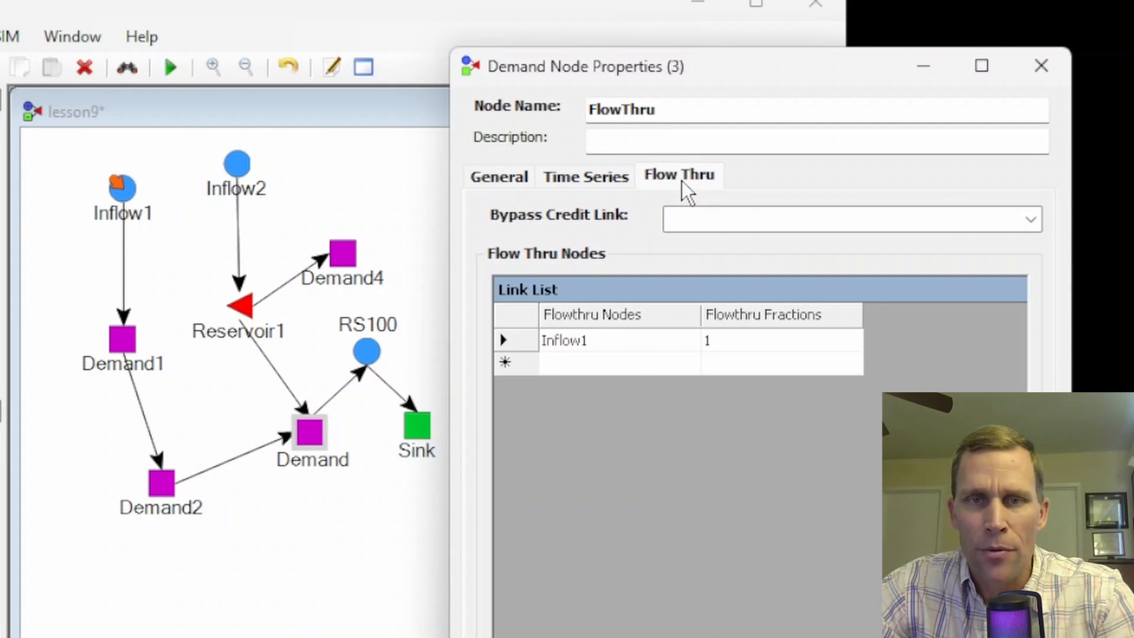
left_click(502, 175)
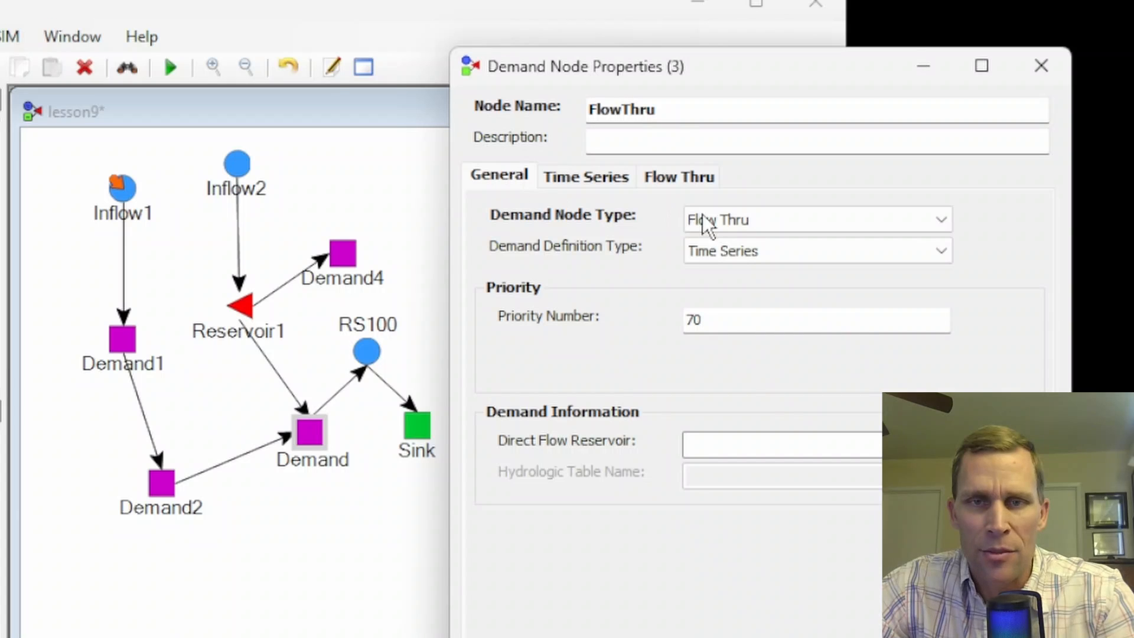
- Set the demand node type to Consumptive and examine its groundwater and time series settings
left_click(728, 222)
left_click(738, 243)
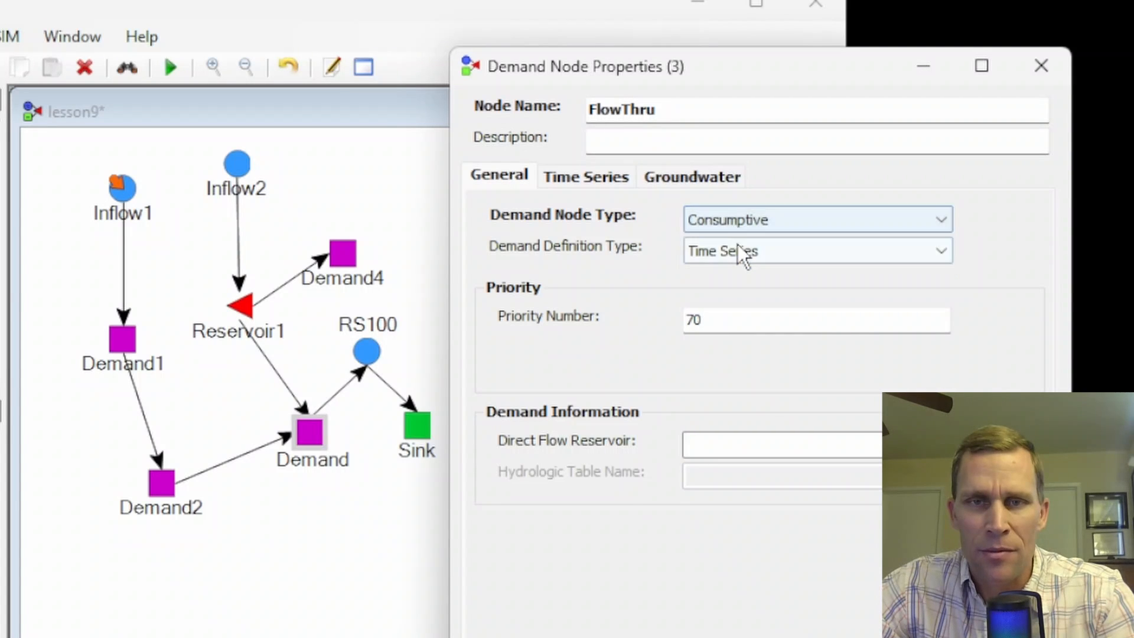
left_click(697, 181)
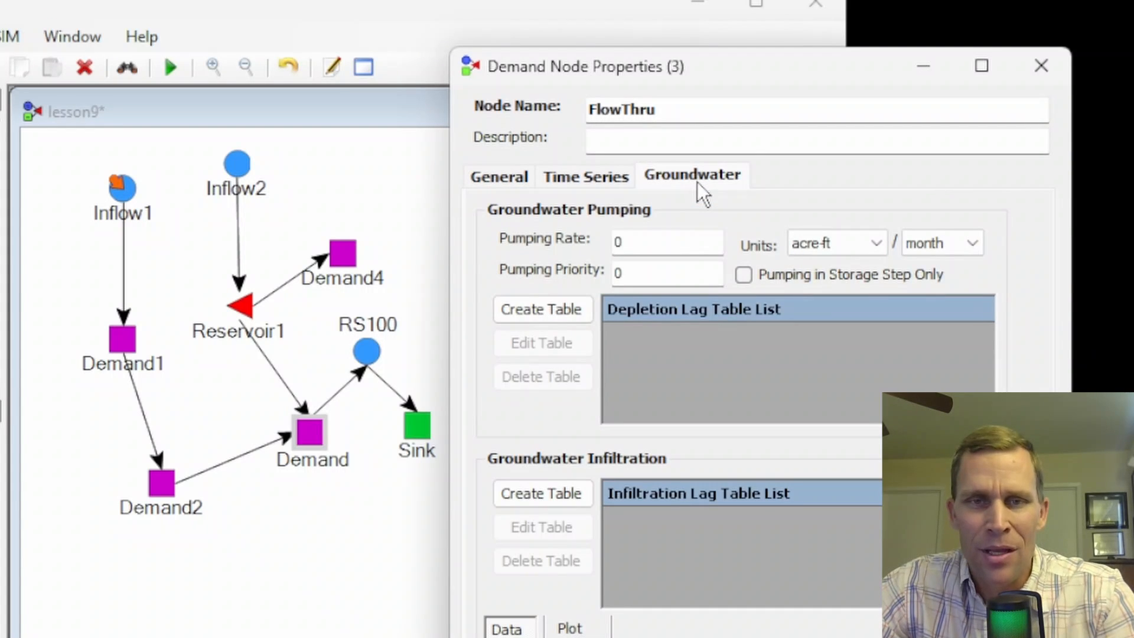
left_click(600, 178)
left_click(679, 176)
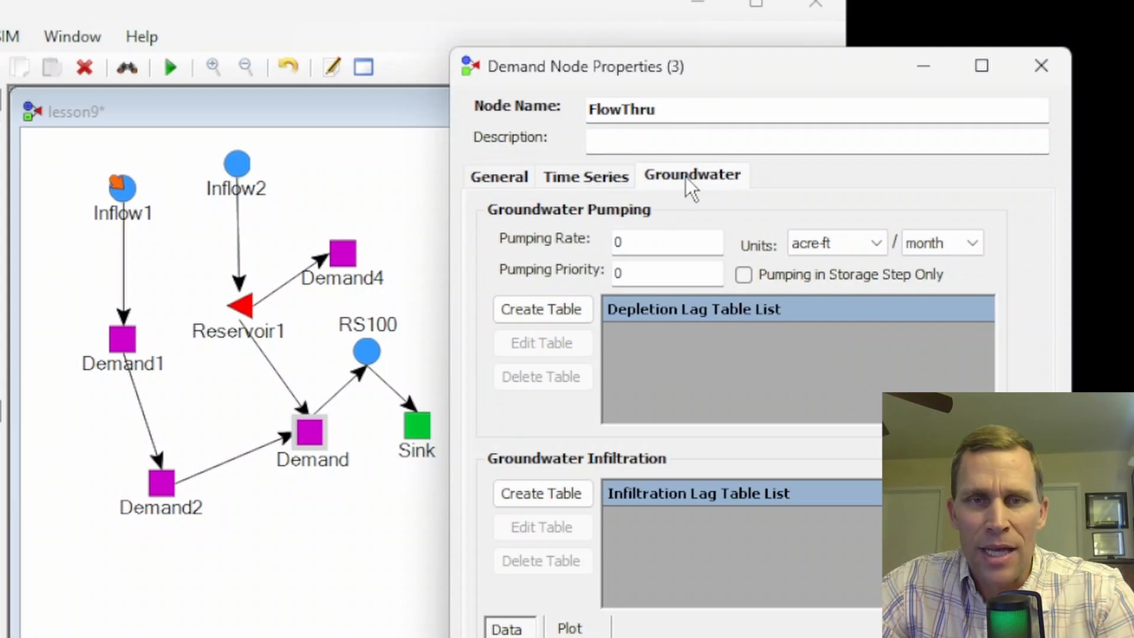
left_click(509, 177)
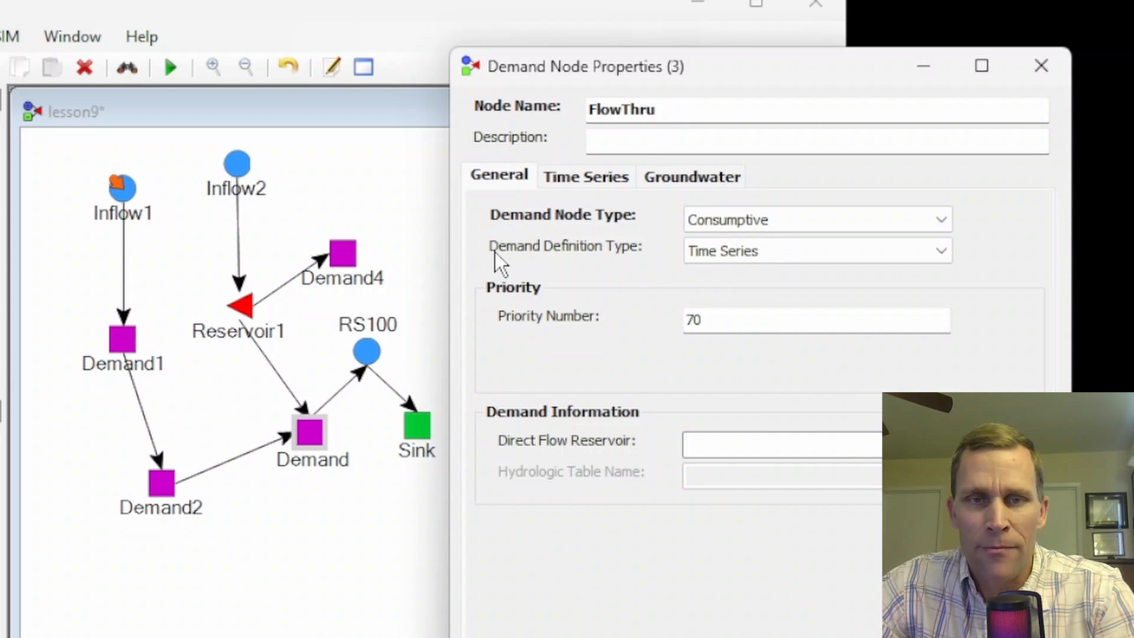
- Try the Watch Links demand definition type, review its watch link settings, and switch the definition type to Exchange Credit
left_click(770, 252)
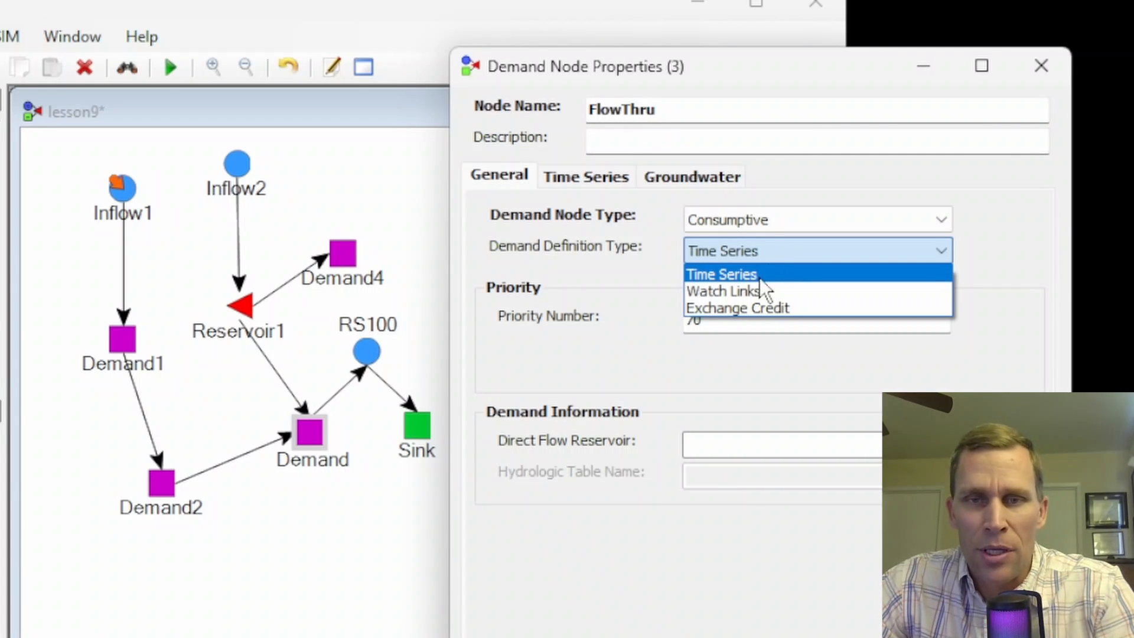
left_click(736, 293)
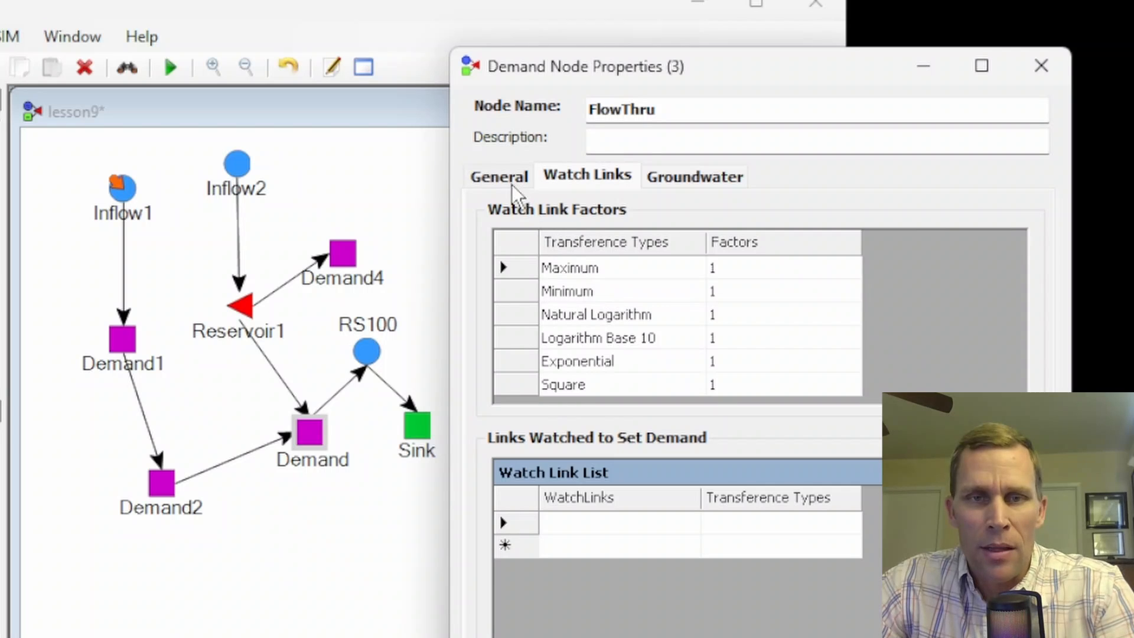
left_click(500, 175)
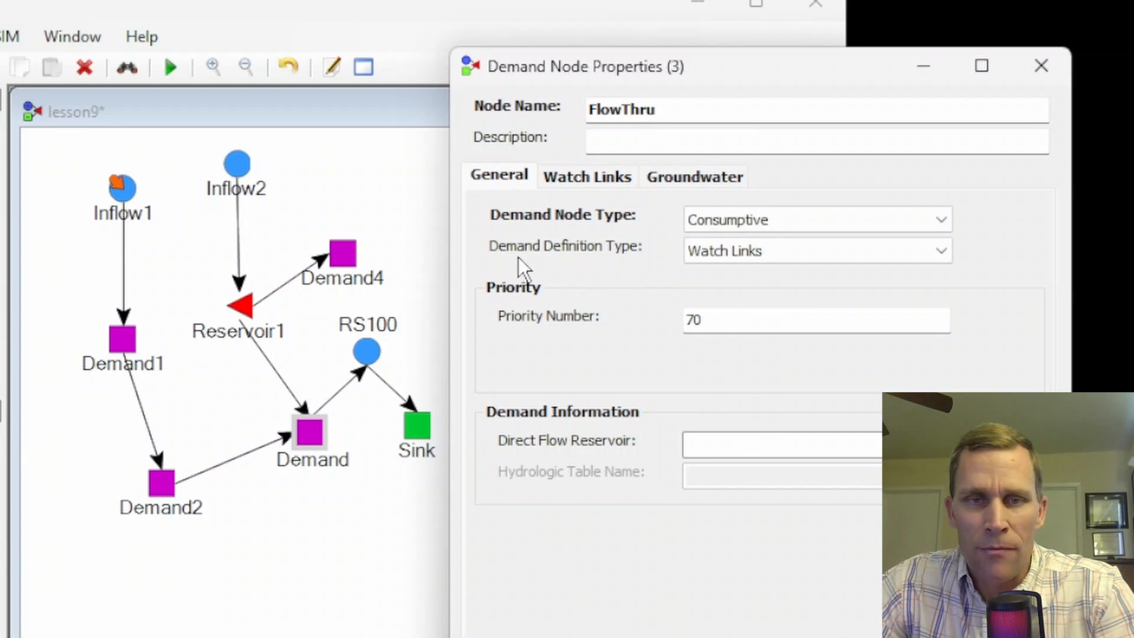
left_click(752, 251)
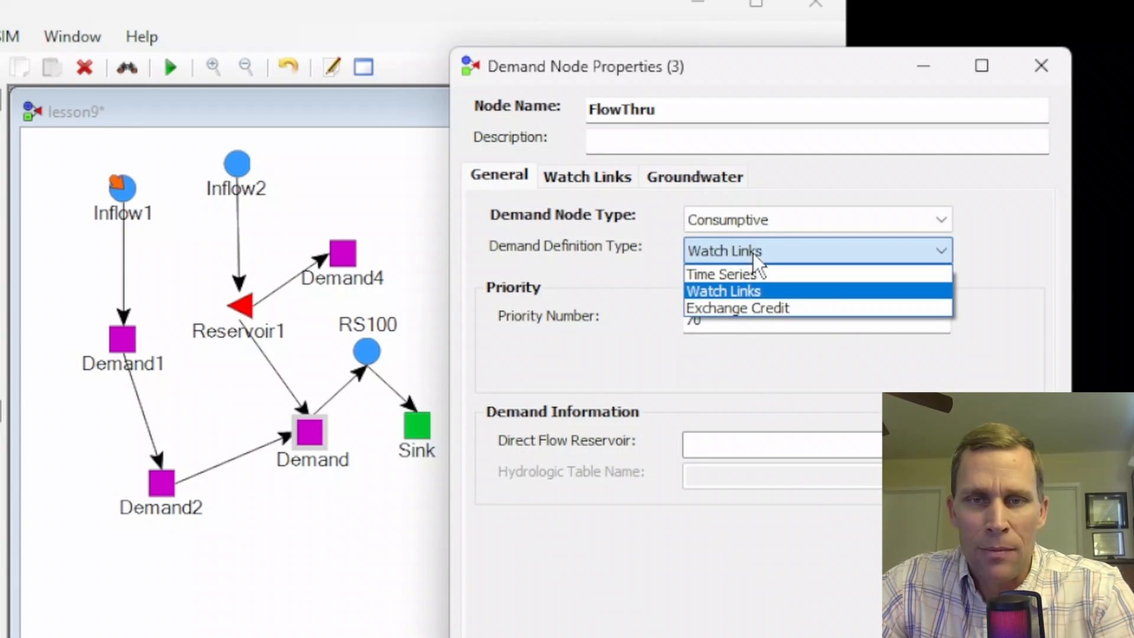
left_click(748, 308)
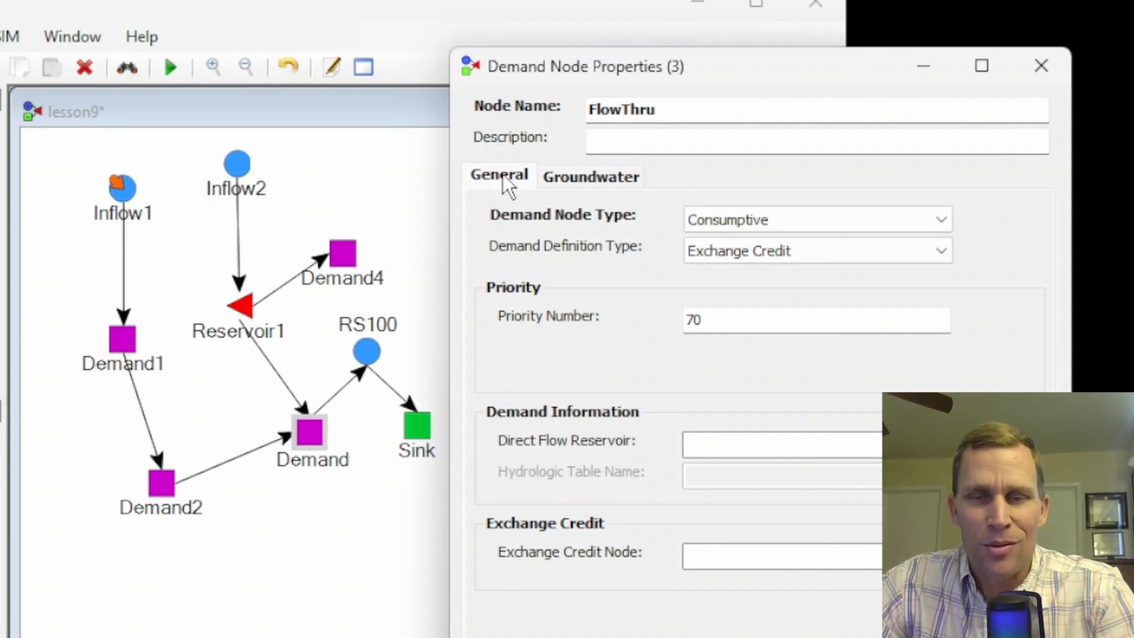
- Set the demand definition type to Time Series and enter a flow rate of 7 for the 01/01 start date
left_click(752, 256)
left_click(750, 275)
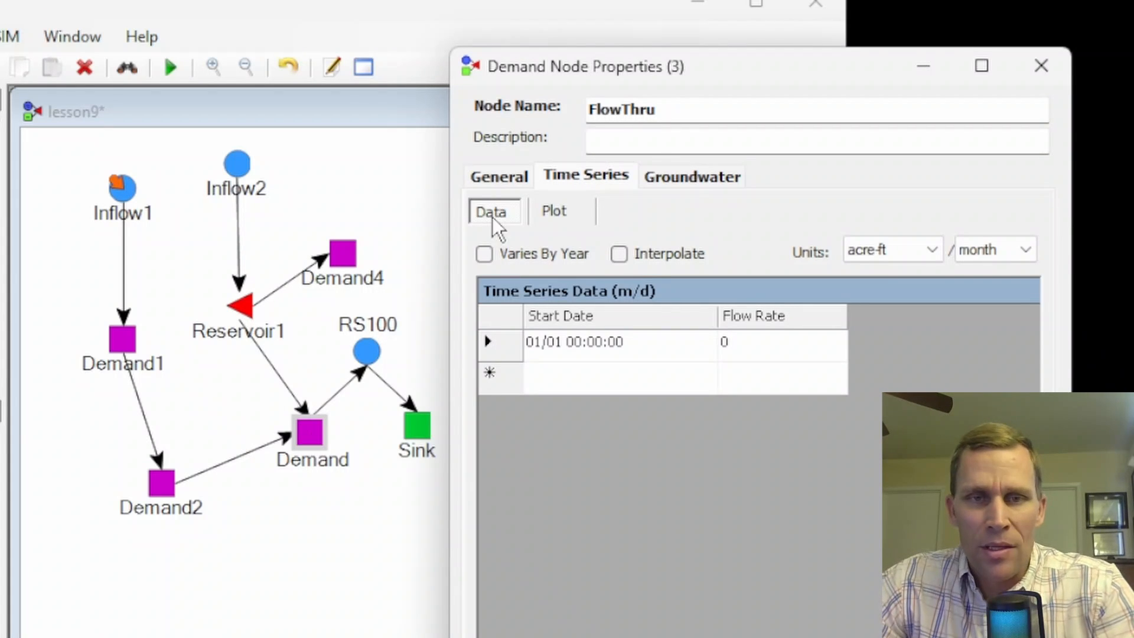
double_click(737, 344)
type("7")
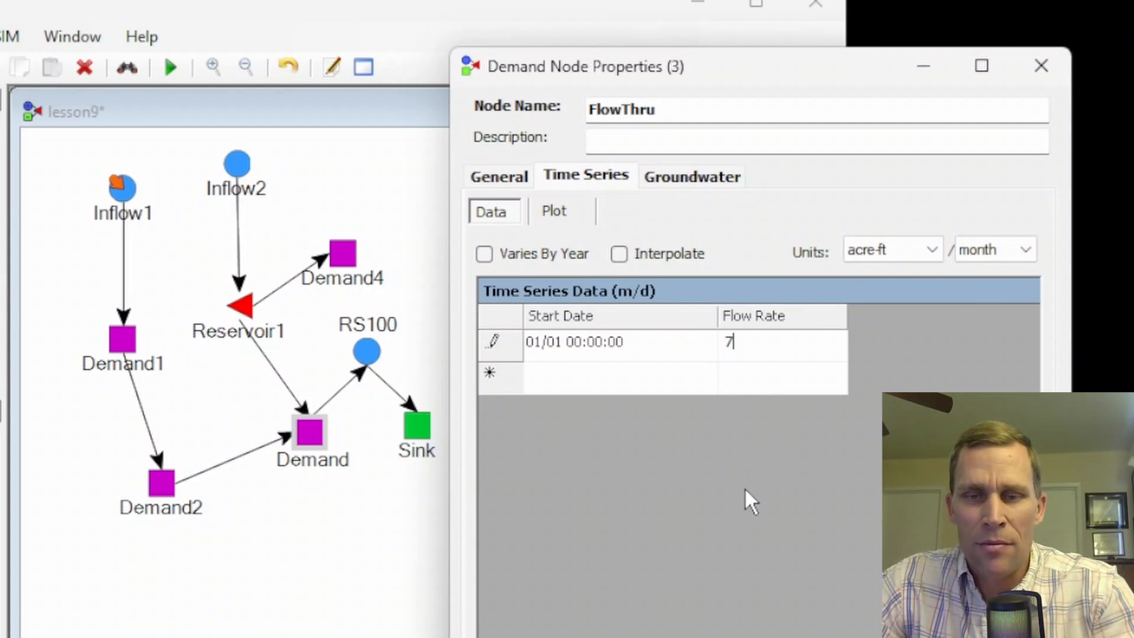
left_click(783, 635)
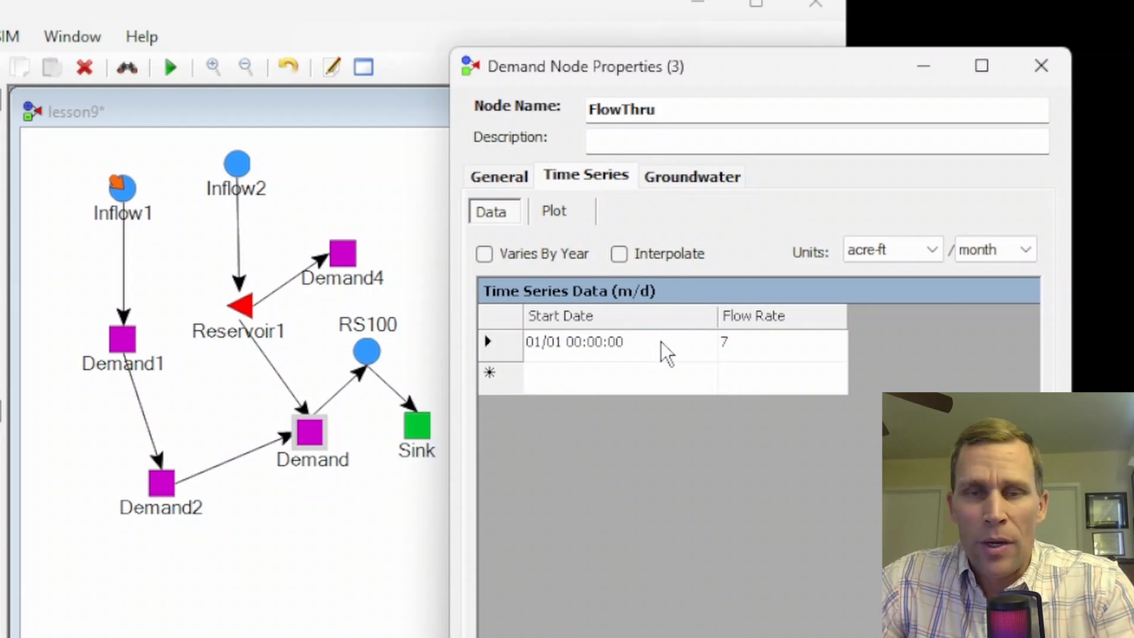
left_click(738, 345)
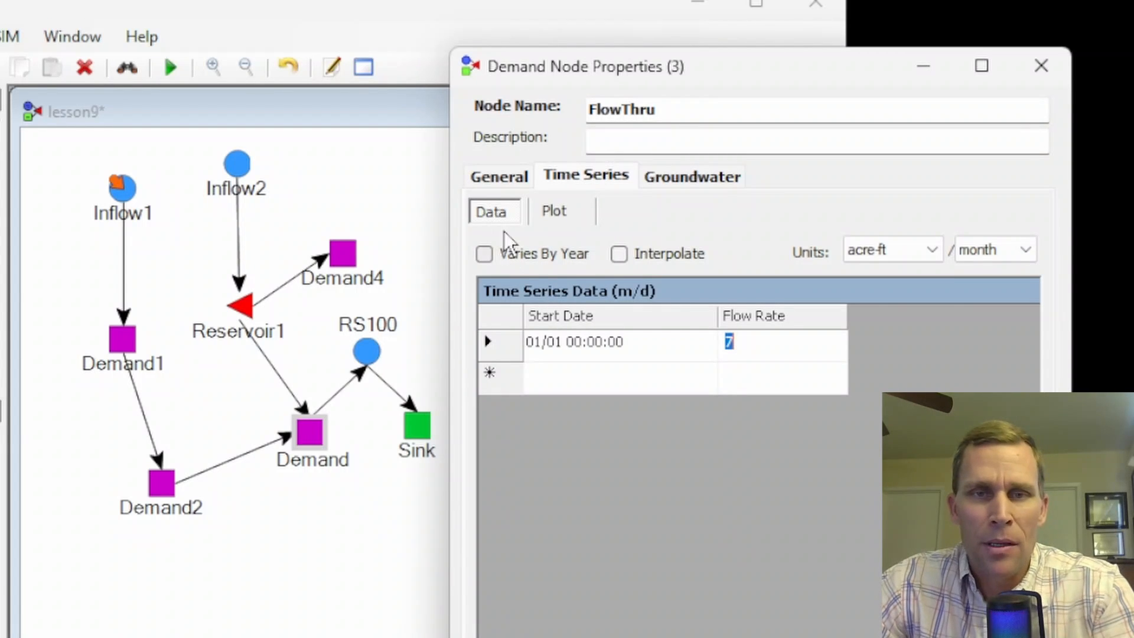
- Try a priority number of 0 in the FlowThru demand node's general settings
left_click(503, 178)
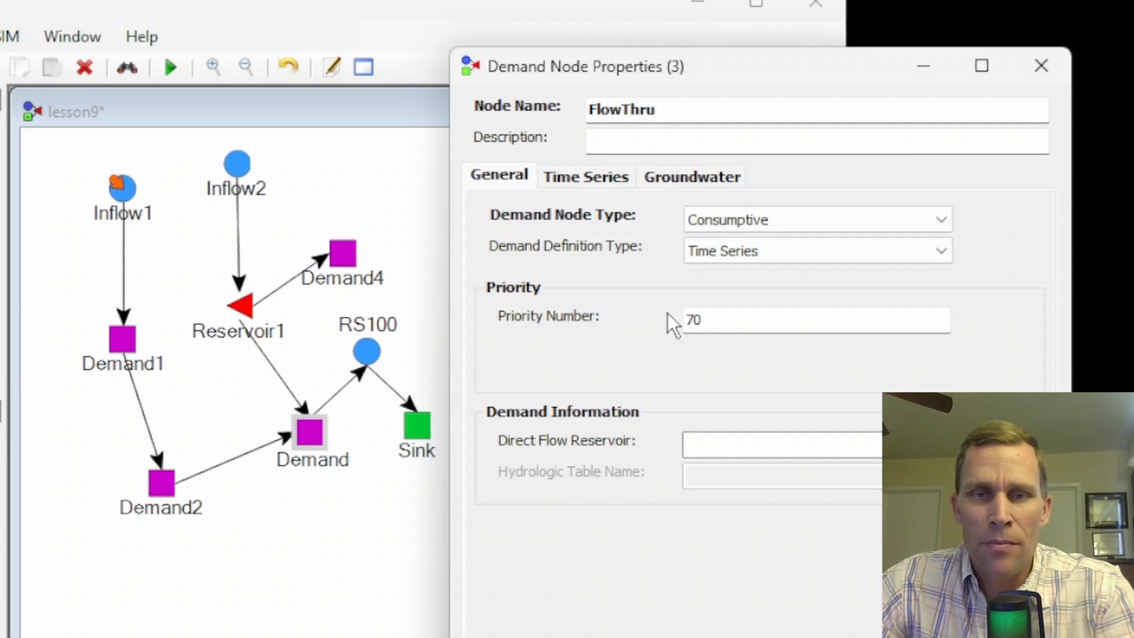
left_click_drag(731, 319, 664, 318)
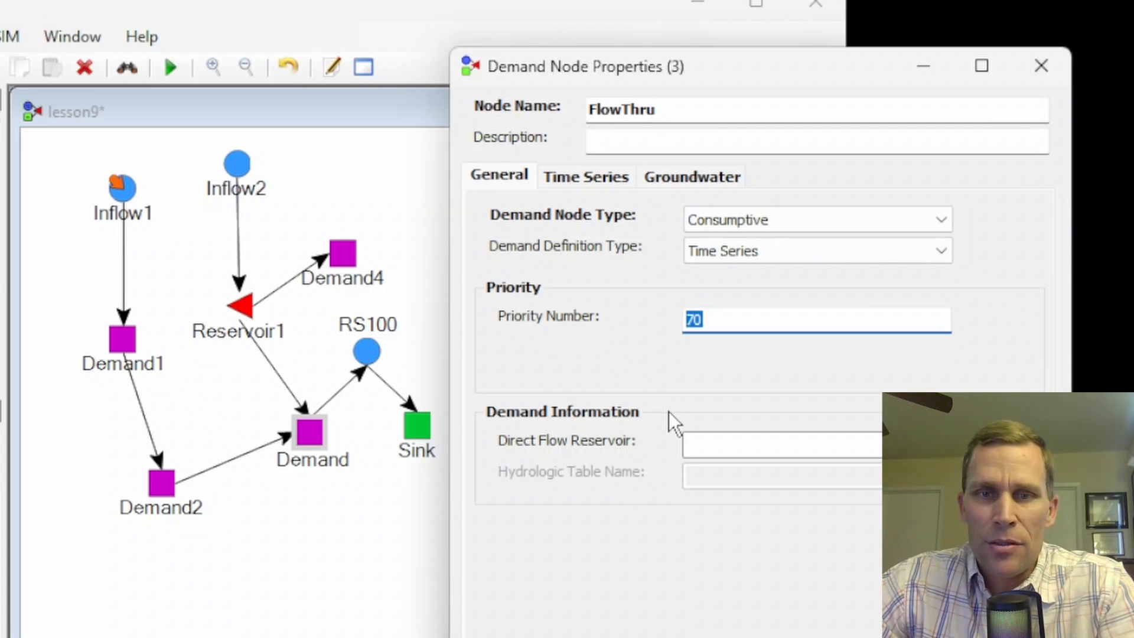
type("0")
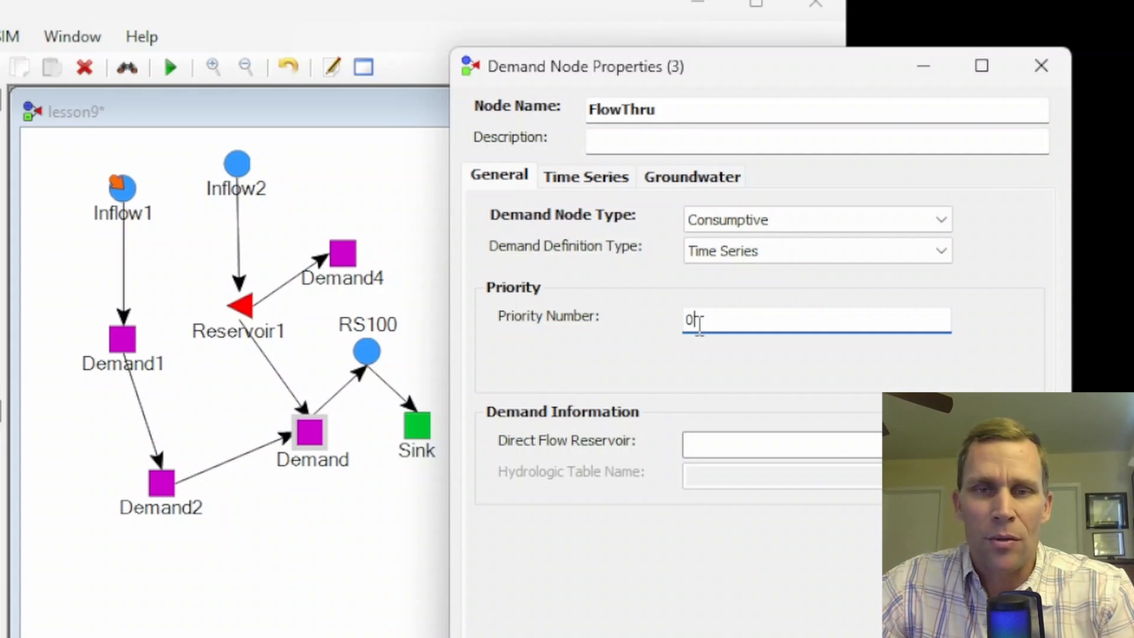
left_click_drag(696, 322, 660, 318)
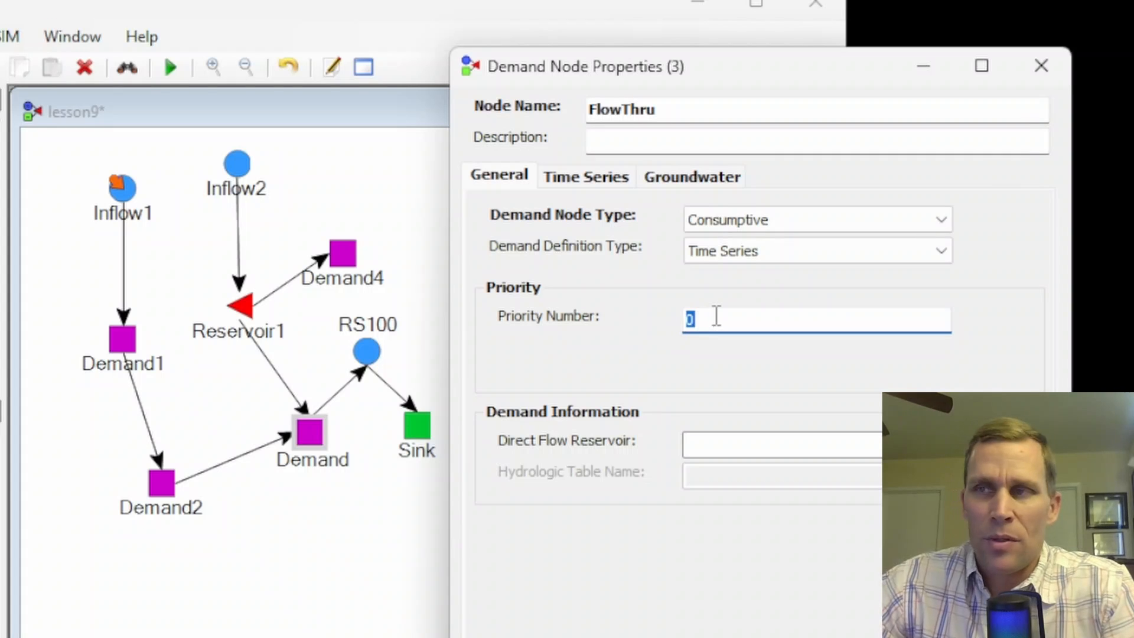
- Set the FlowThru demand node's priority number to 70 and close its properties
left_click_drag(713, 317, 654, 317)
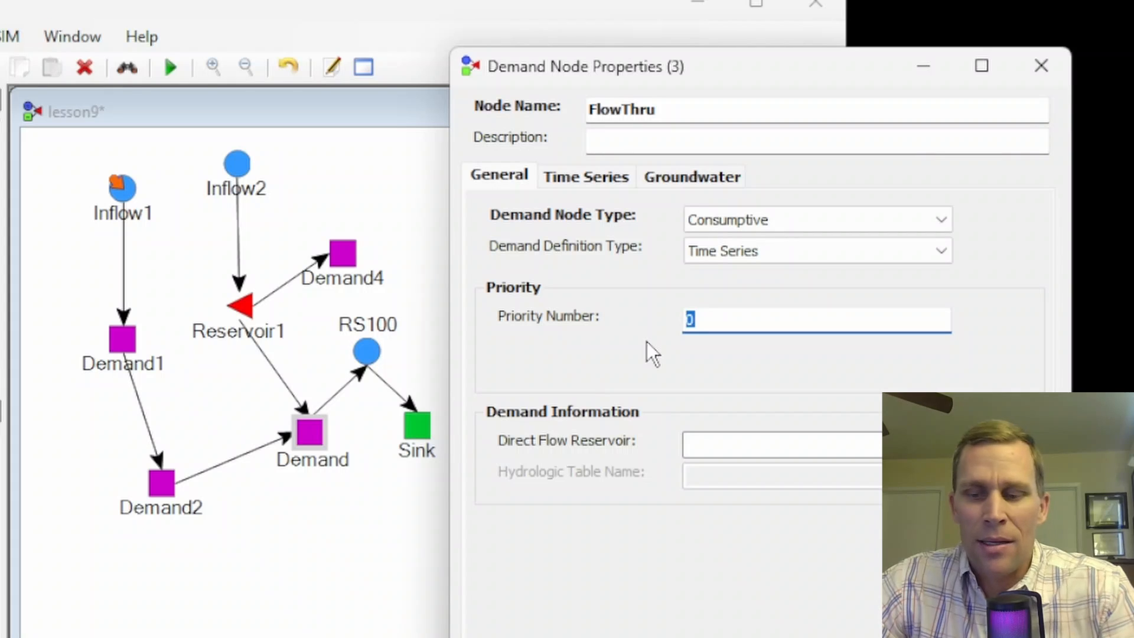
type("70")
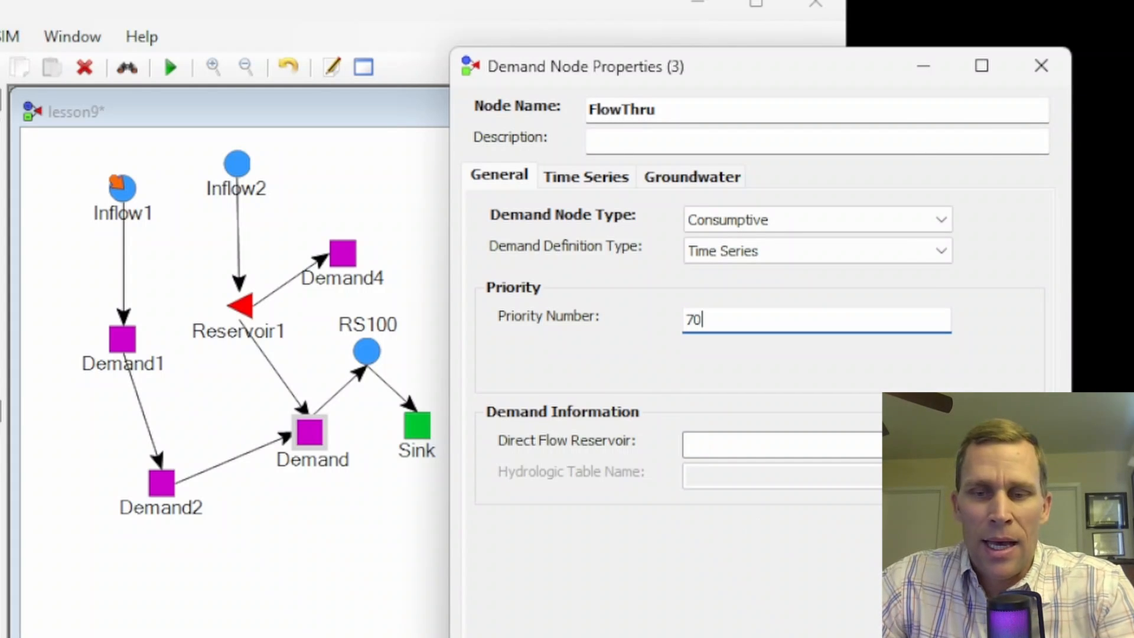
left_click(945, 626)
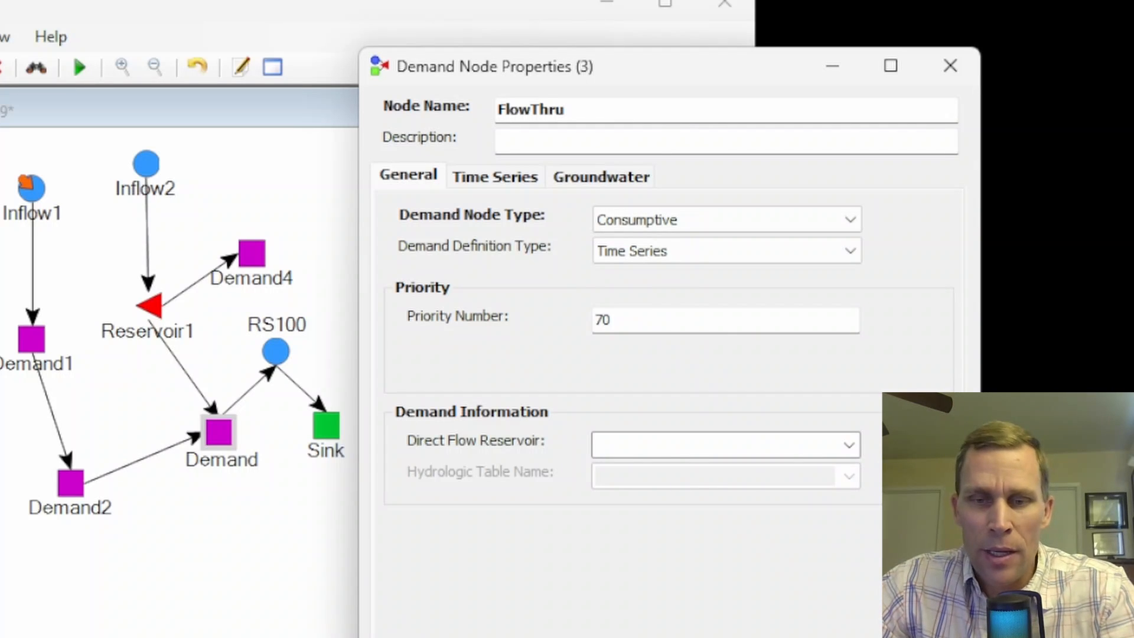
key("Escape")
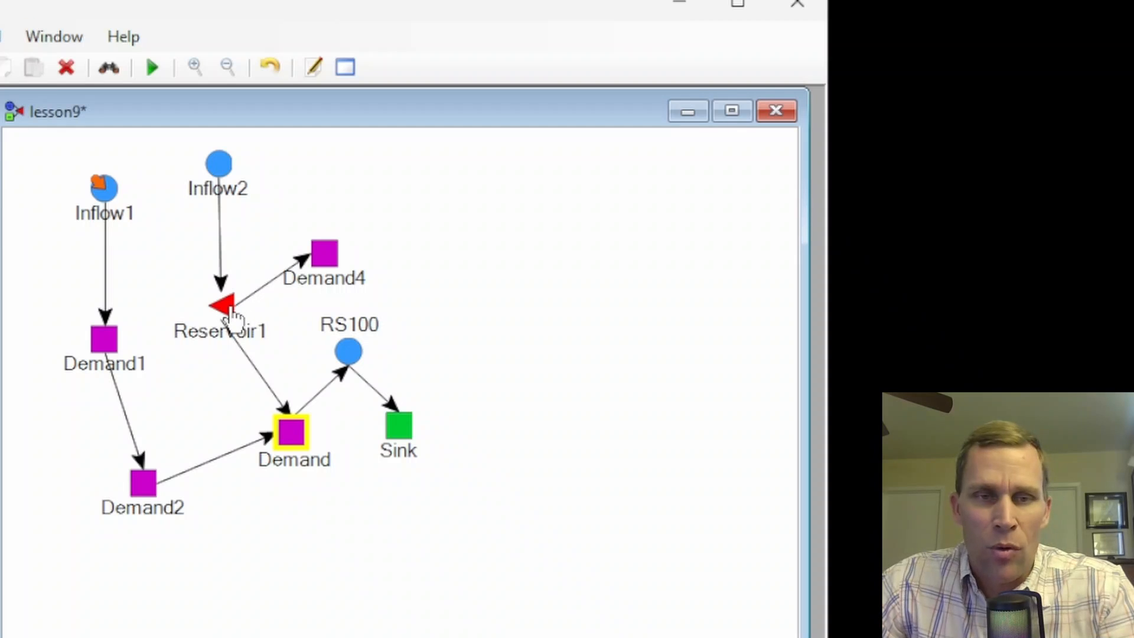
- Open the Demand4 node's properties and set its direct flow reservoir to Reservoir1 in the general settings
right_click(324, 254)
left_click(373, 457)
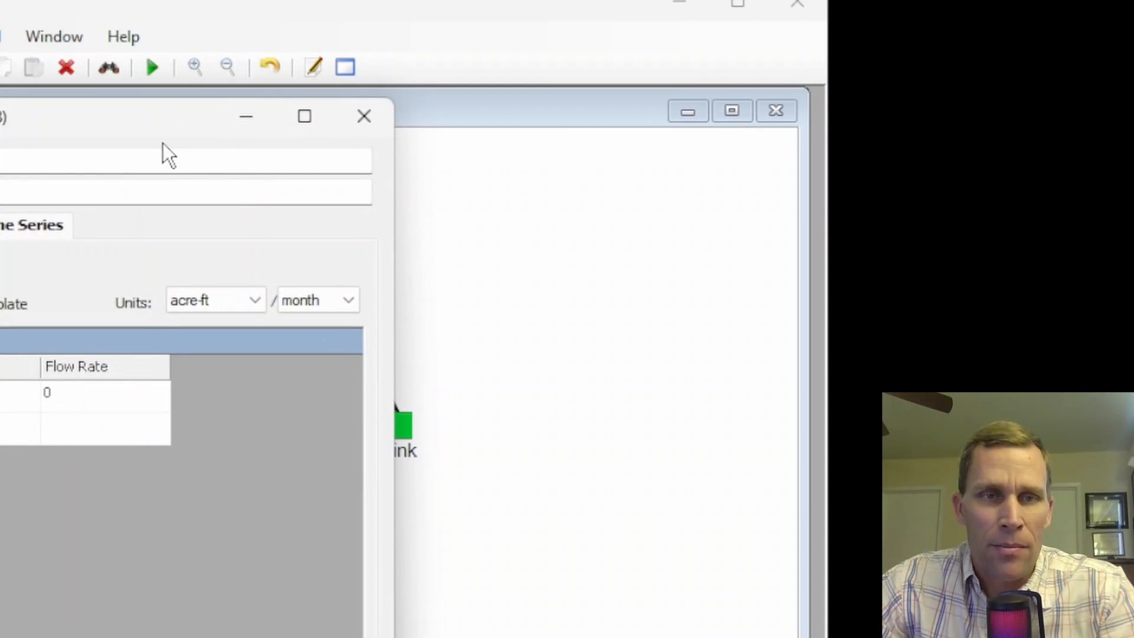
left_click_drag(162, 143, 837, 178)
left_click(508, 271)
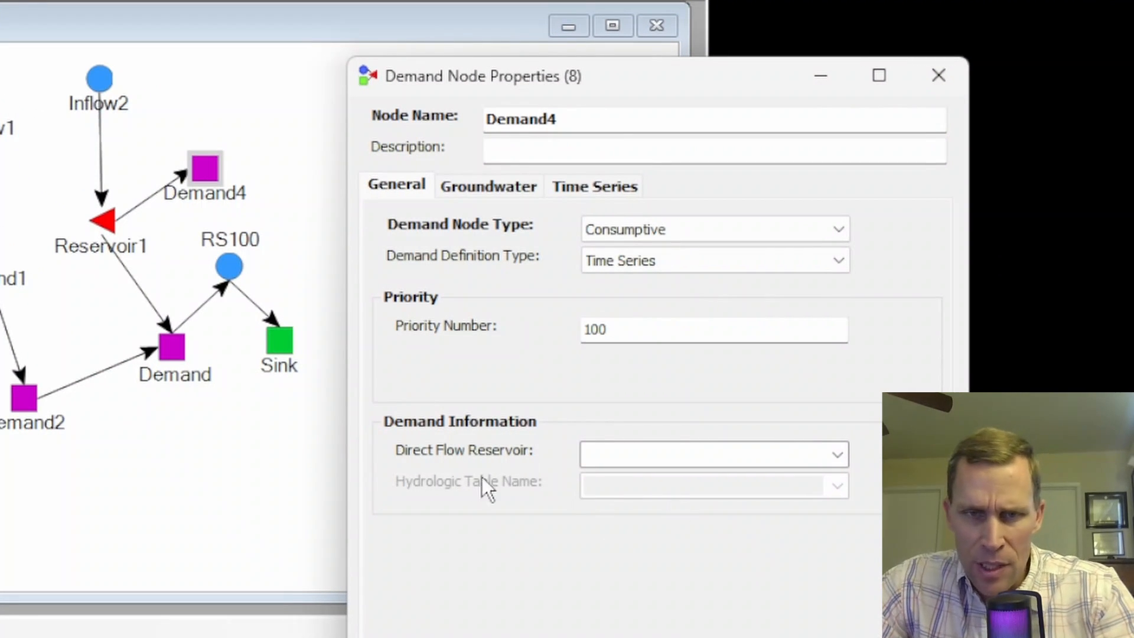
left_click(838, 454)
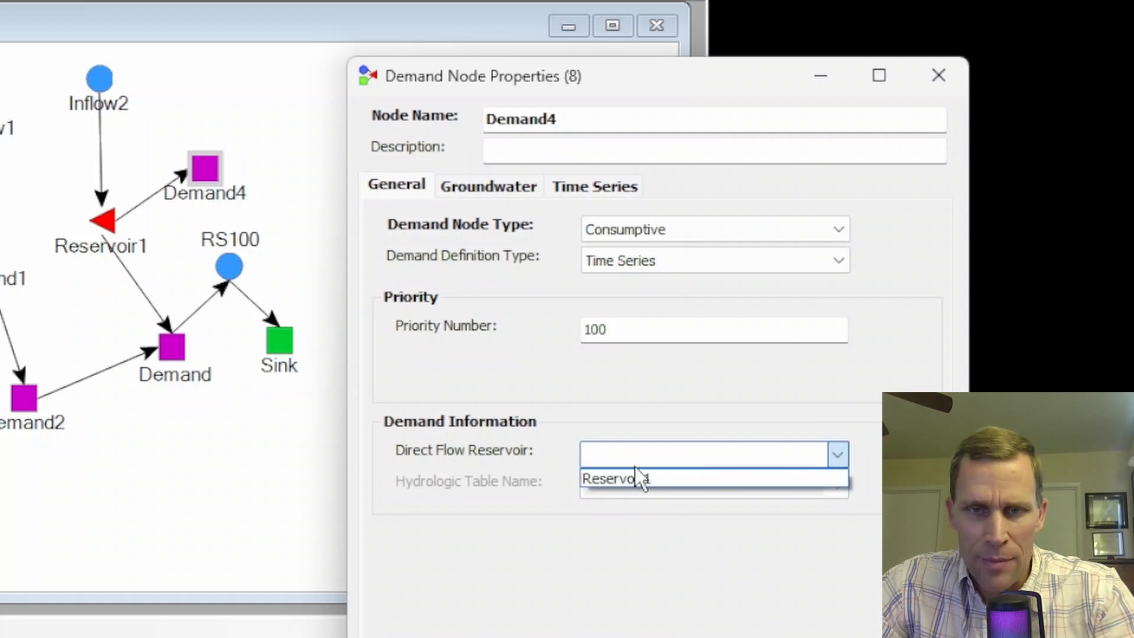
left_click(612, 481)
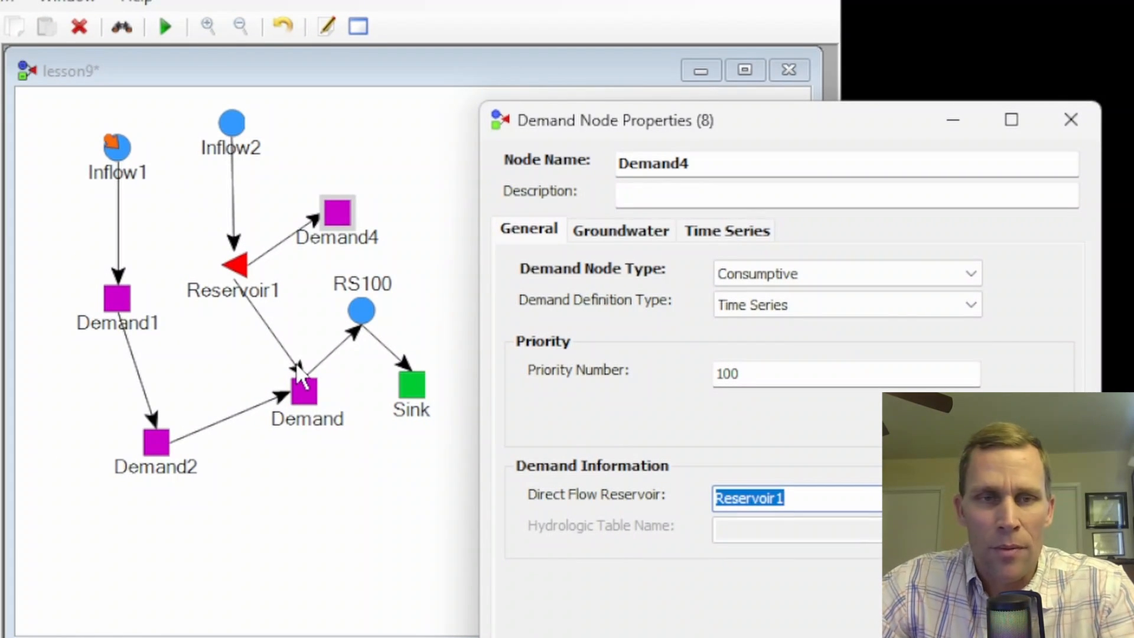
- Rename the Demand node in the network as Demand3, then return to the Demand4 properties and close them
double_click(337, 420)
left_click(351, 423)
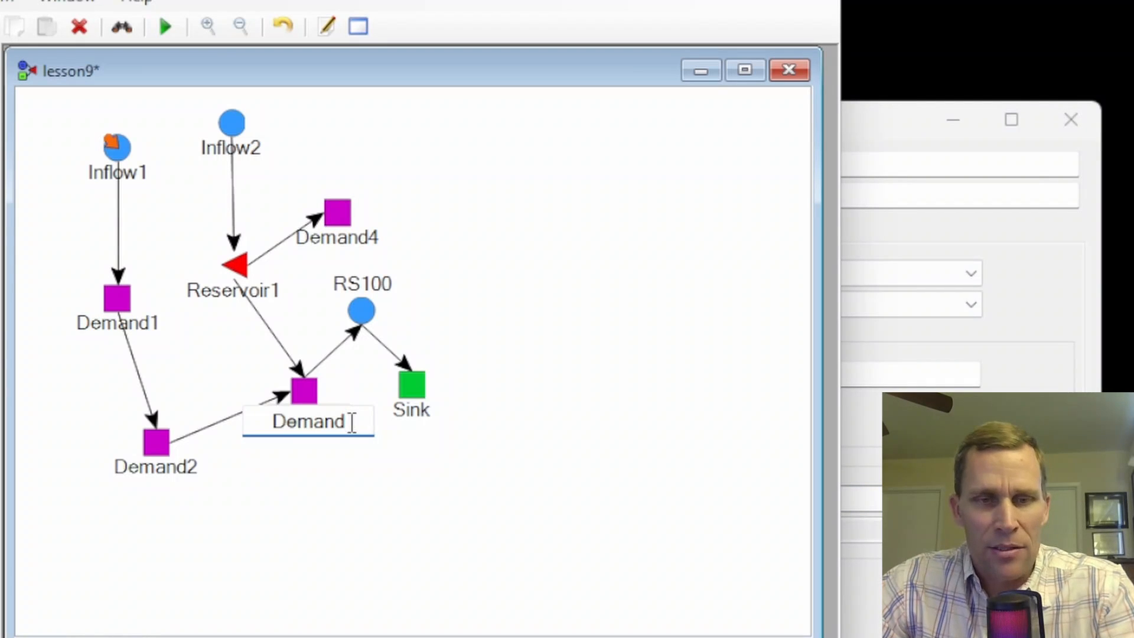
type("3")
left_click(370, 501)
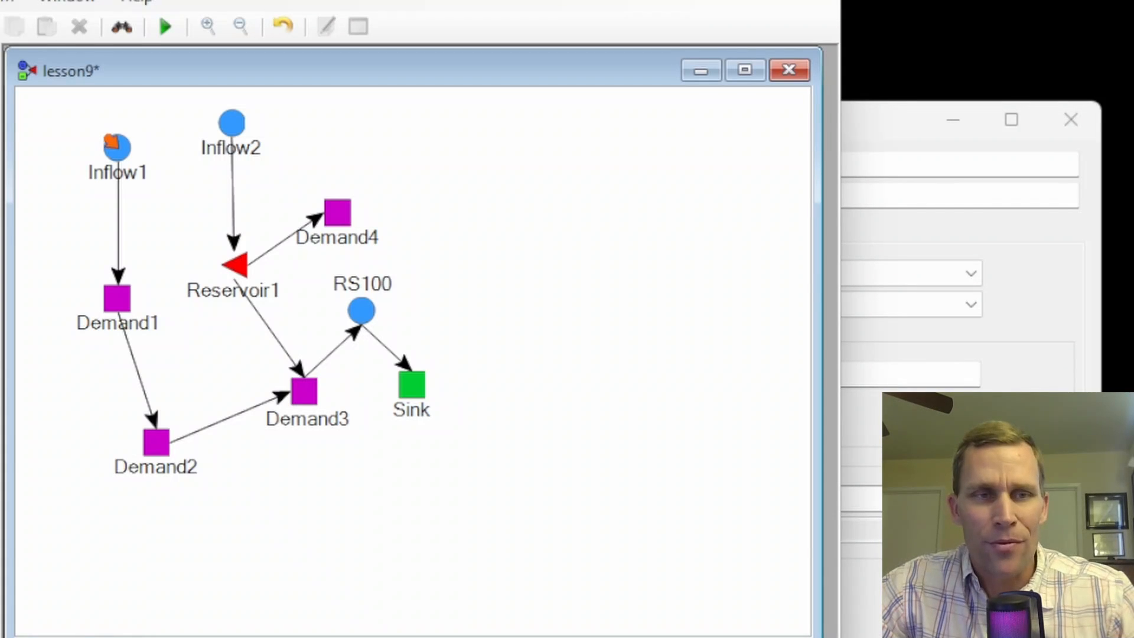
left_click(881, 123)
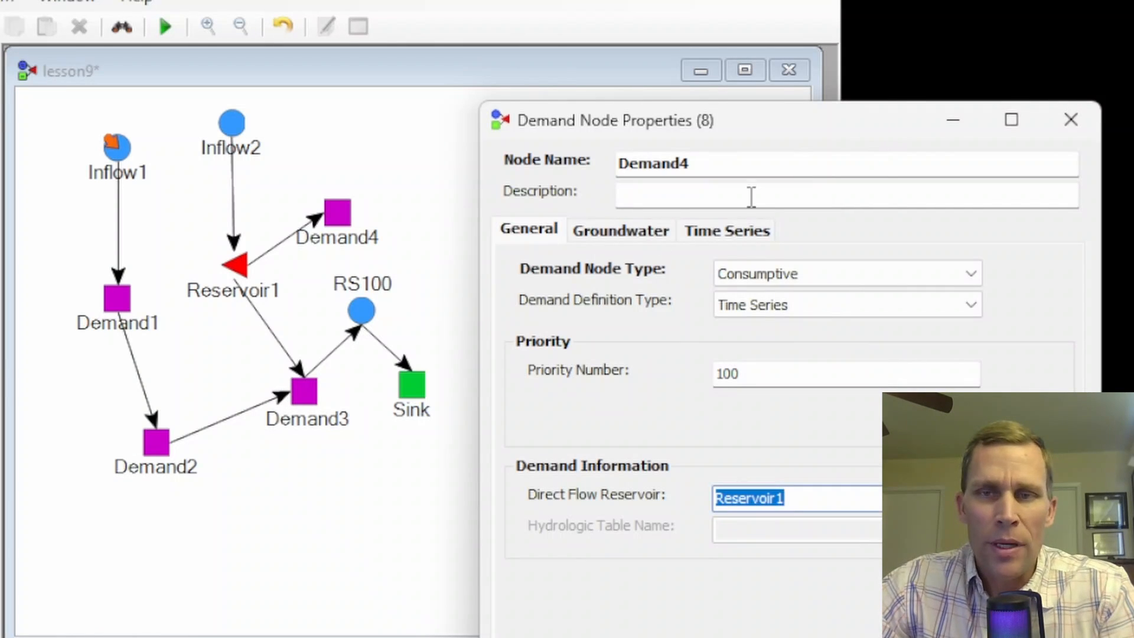
left_click(998, 623)
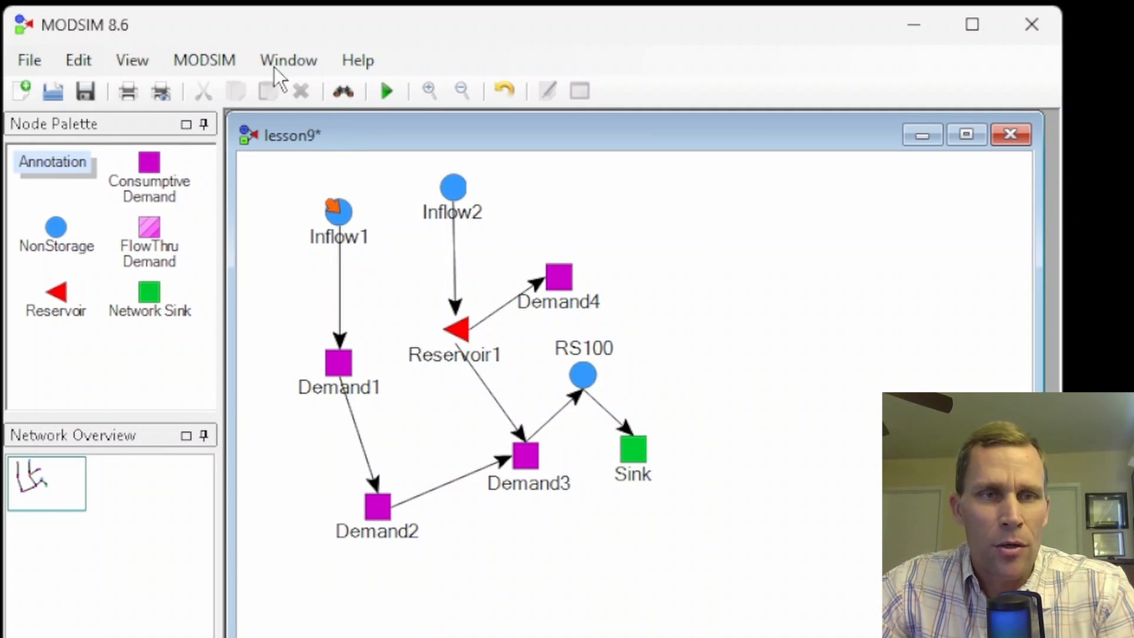
- Open the cost analysis, list the network's nodes, and narrow the columns to show priorities beside their costs
left_click(212, 56)
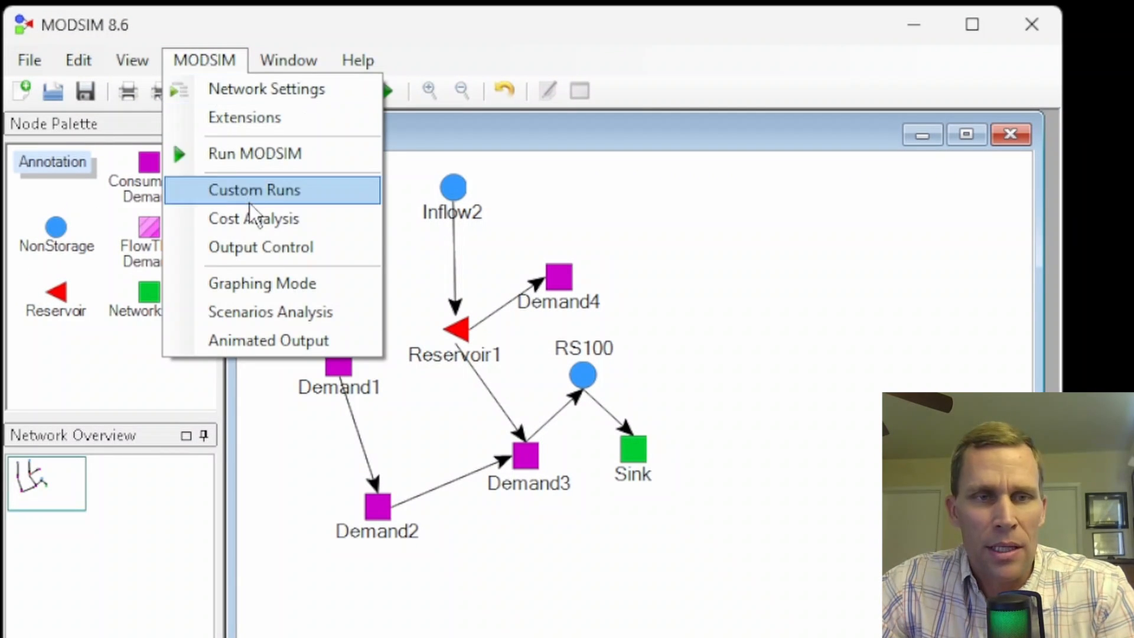
left_click(264, 218)
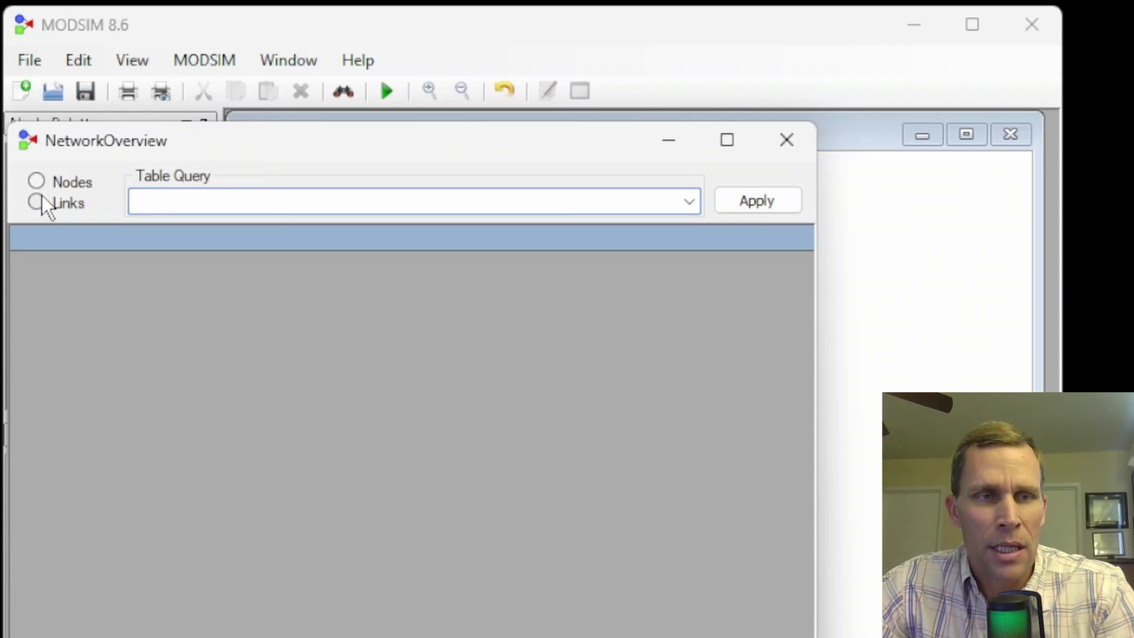
left_click_drag(122, 141, 566, 64)
left_click(148, 173)
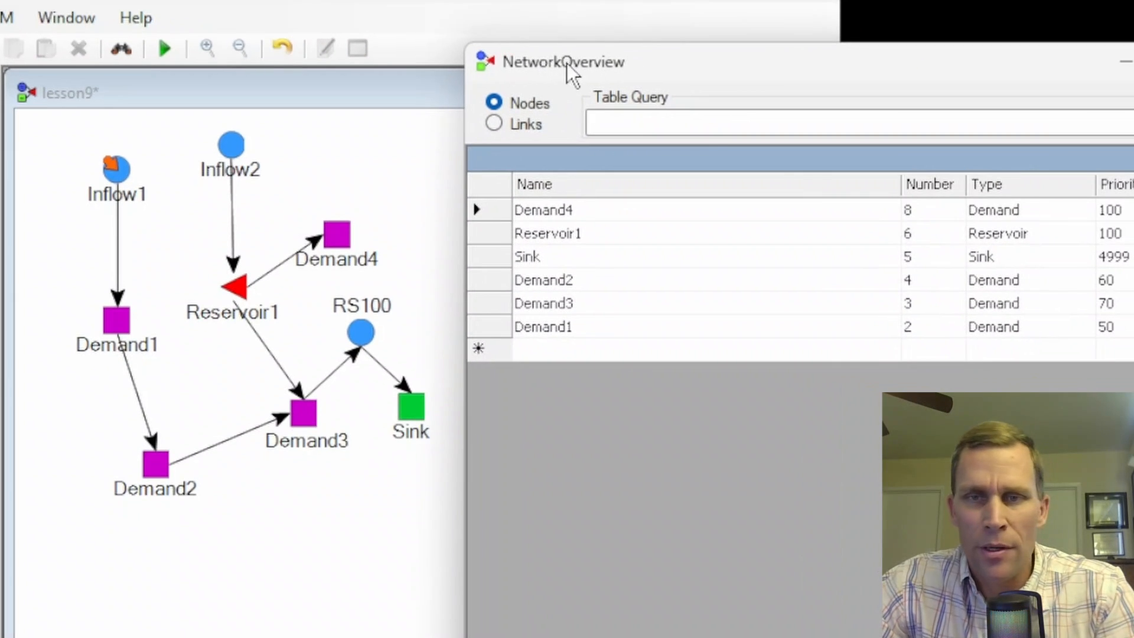
left_click_drag(900, 188, 628, 188)
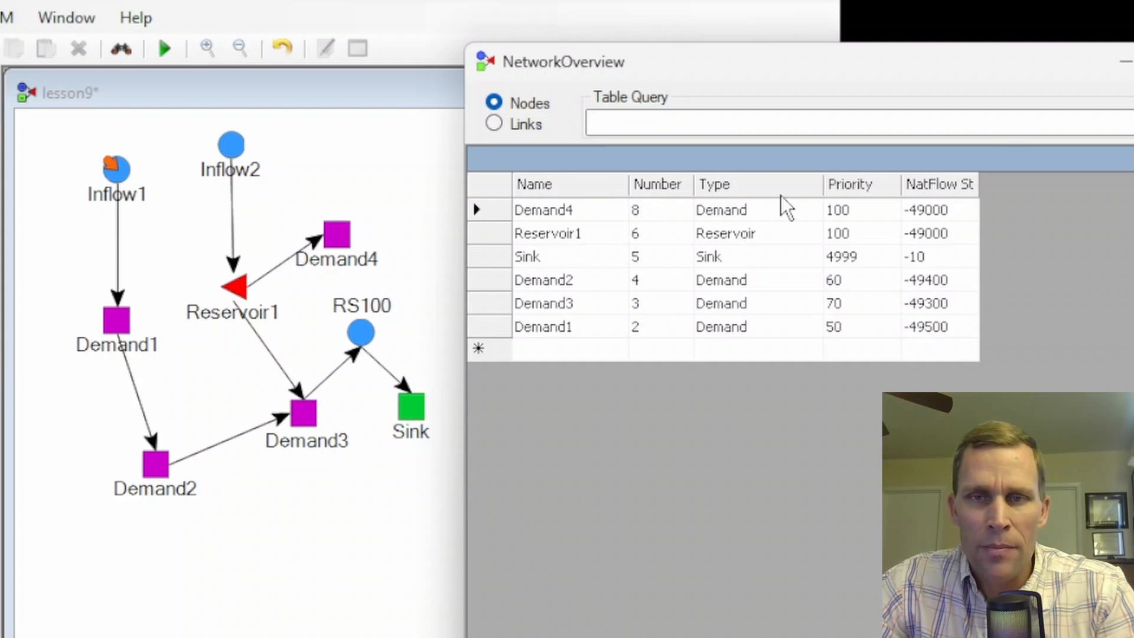
left_click_drag(822, 184, 789, 185)
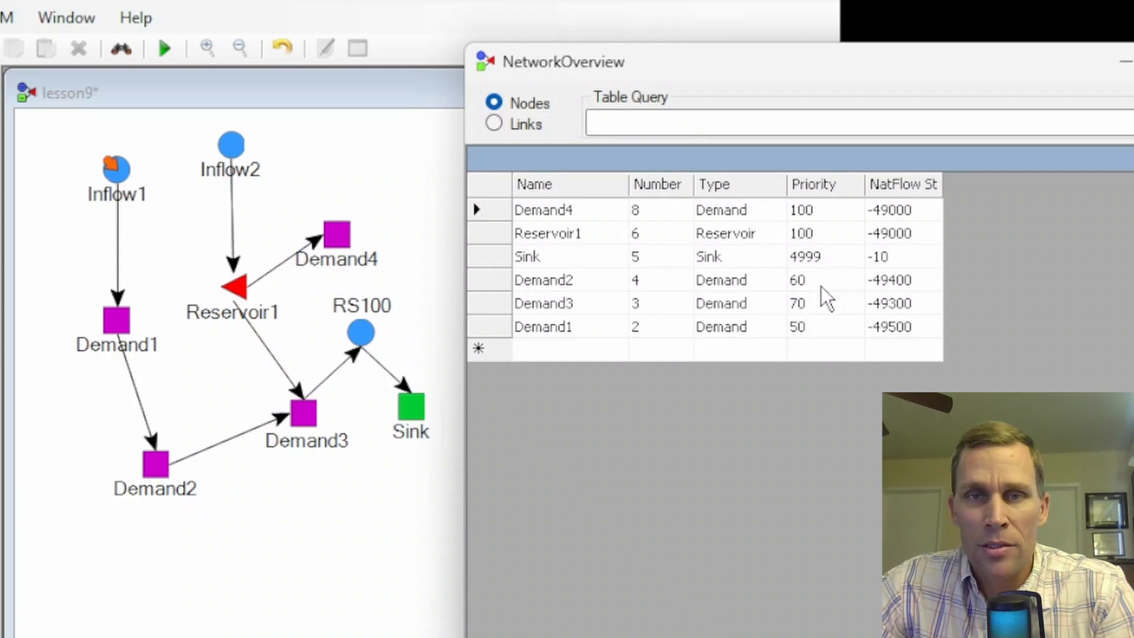
- Examine the priorities and natural flow step costs of the demand, reservoir and sink nodes, then return to the network
left_click(824, 214)
left_click(825, 235)
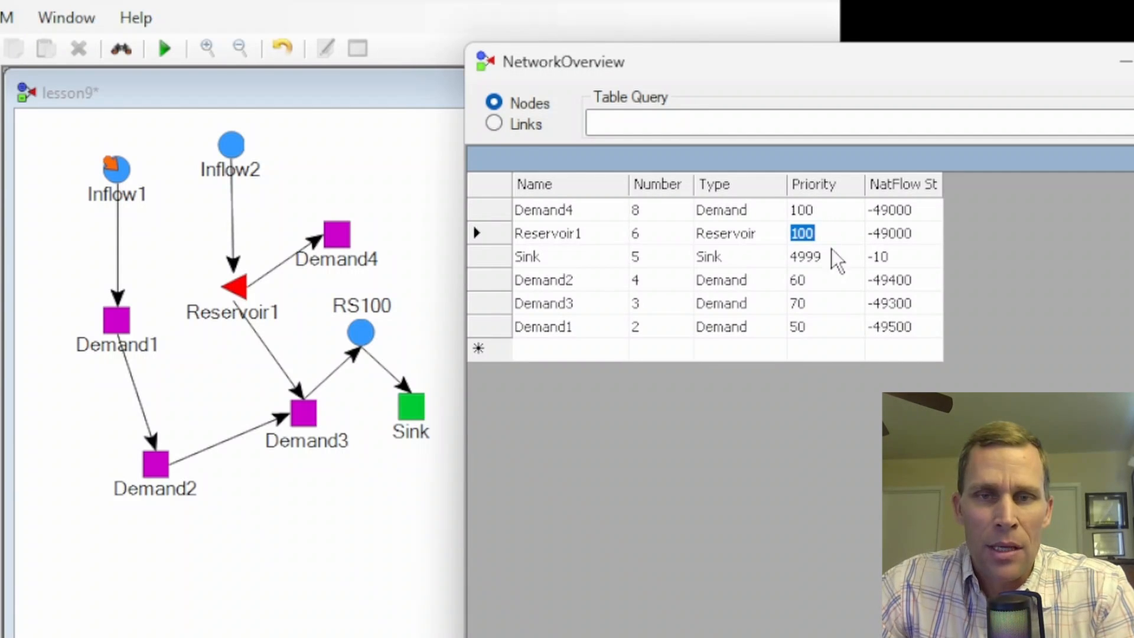
left_click(832, 257)
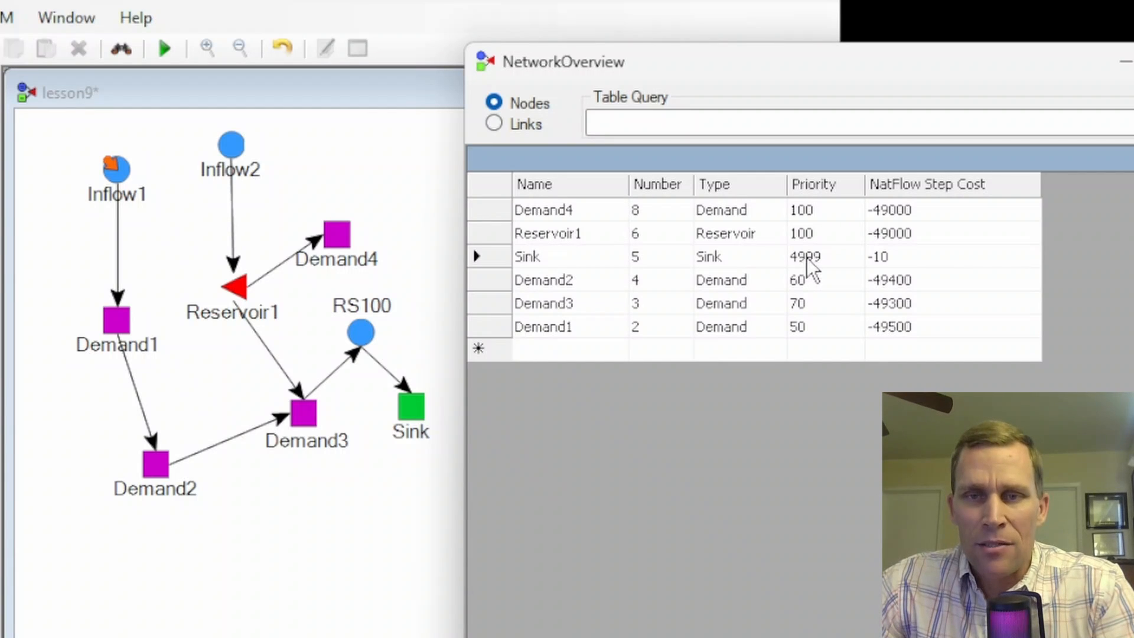
left_click(898, 256)
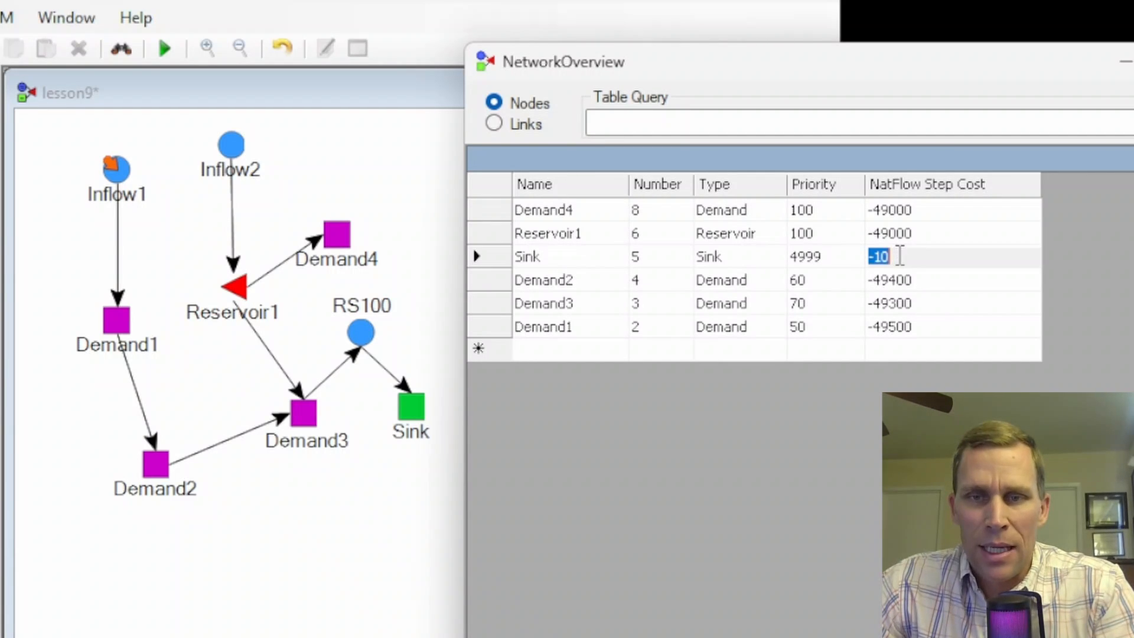
left_click(581, 326)
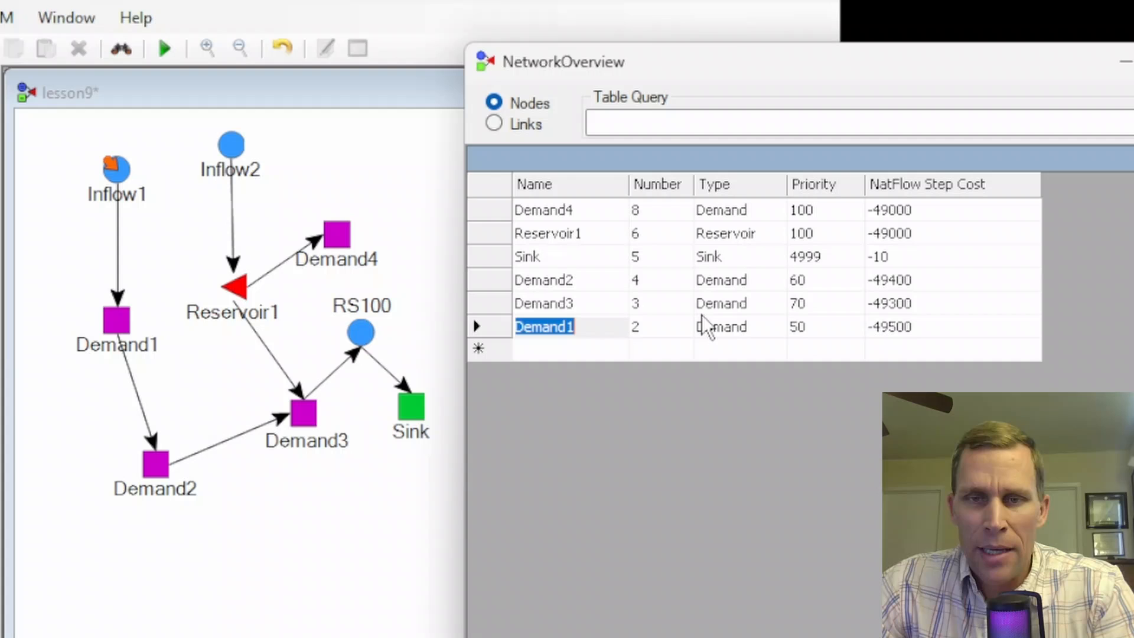
left_click(812, 323)
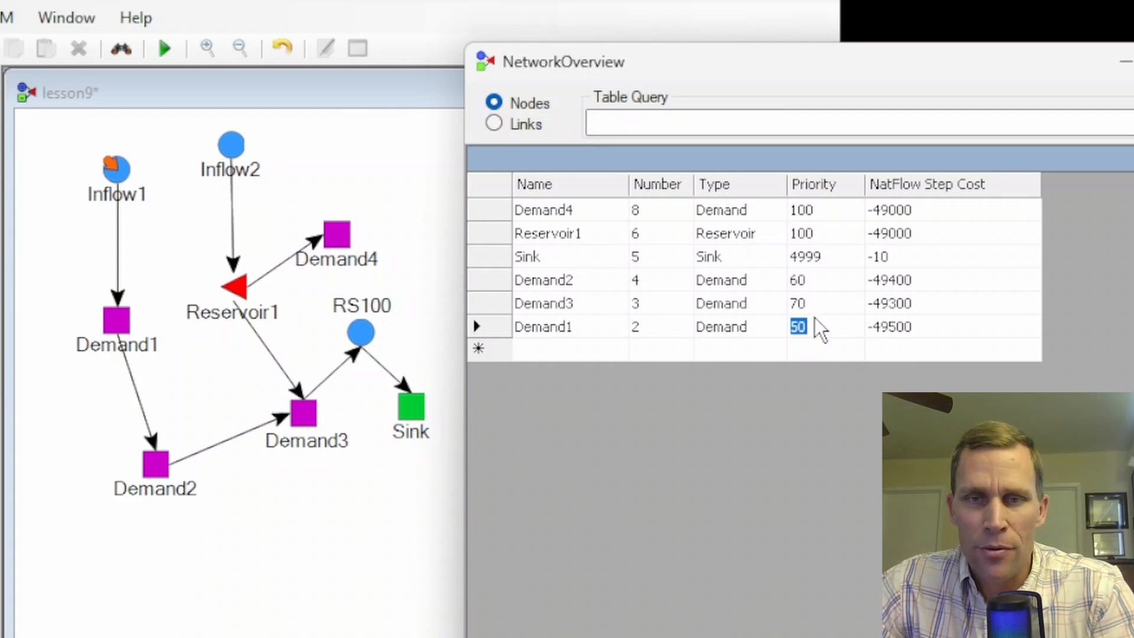
left_click(817, 282)
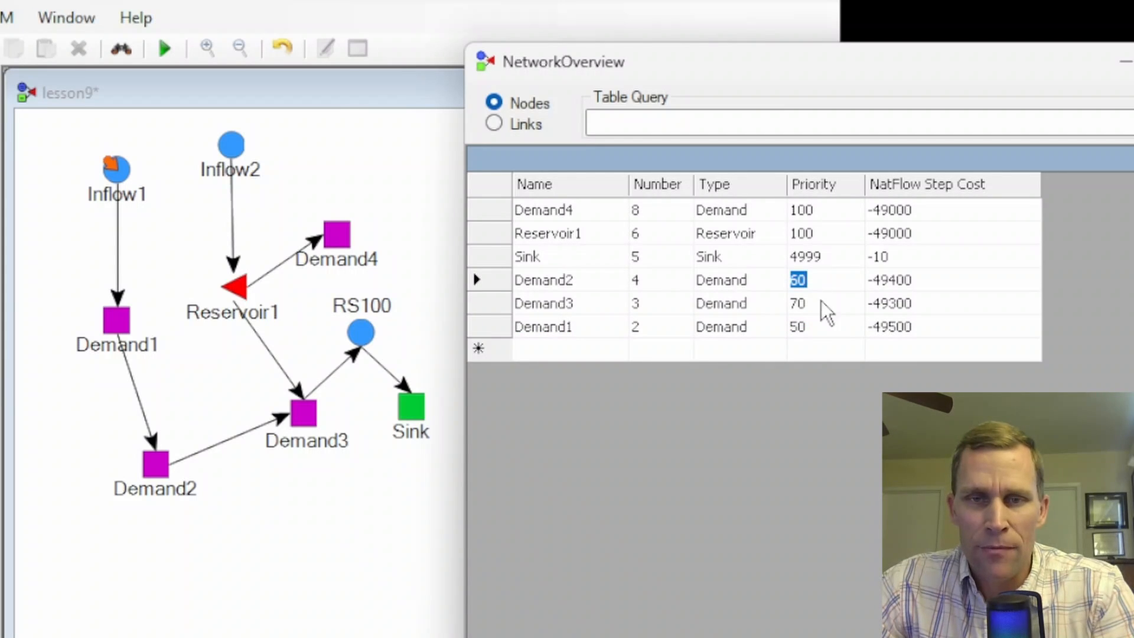
left_click(823, 303)
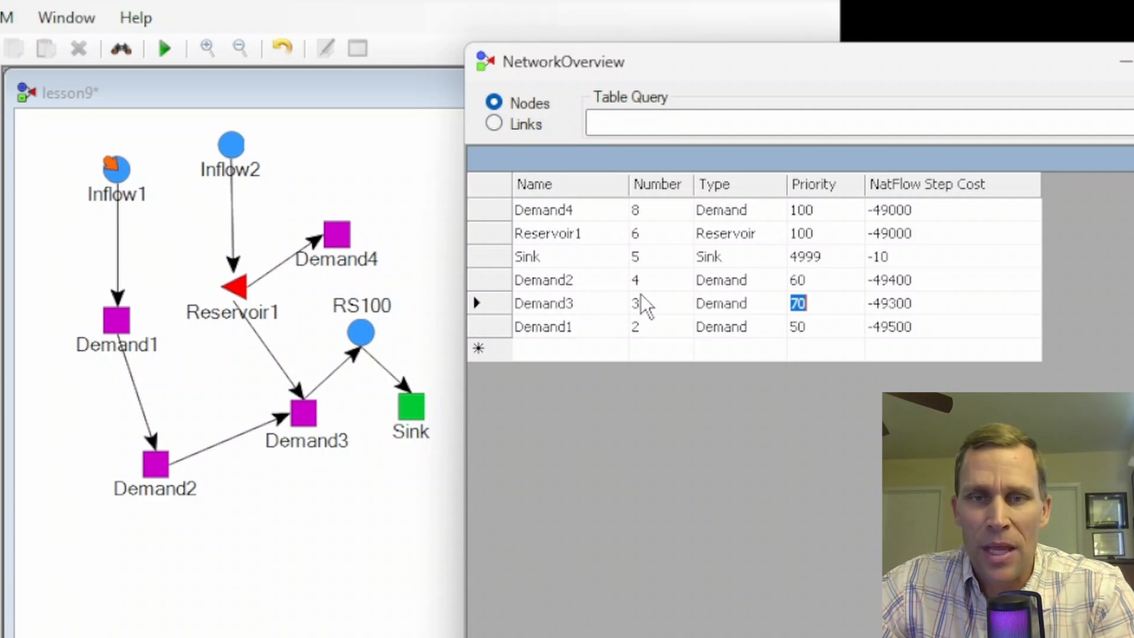
left_click(398, 372)
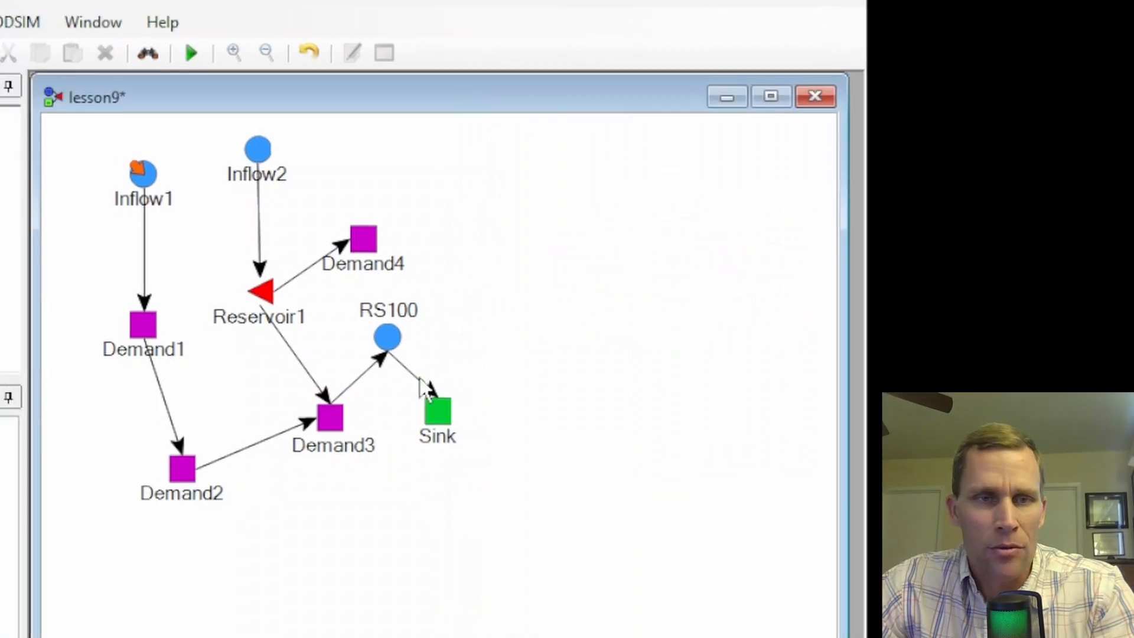
- Check the flow rate in the Inflow1 node's inflow data and close its properties
right_click(344, 207)
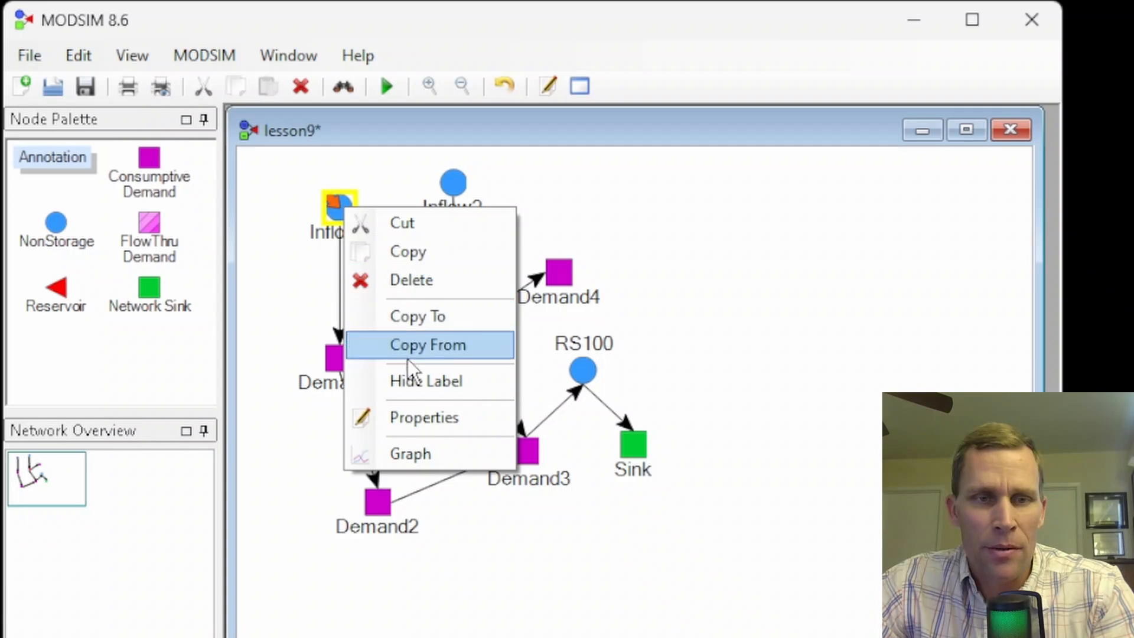
left_click(428, 417)
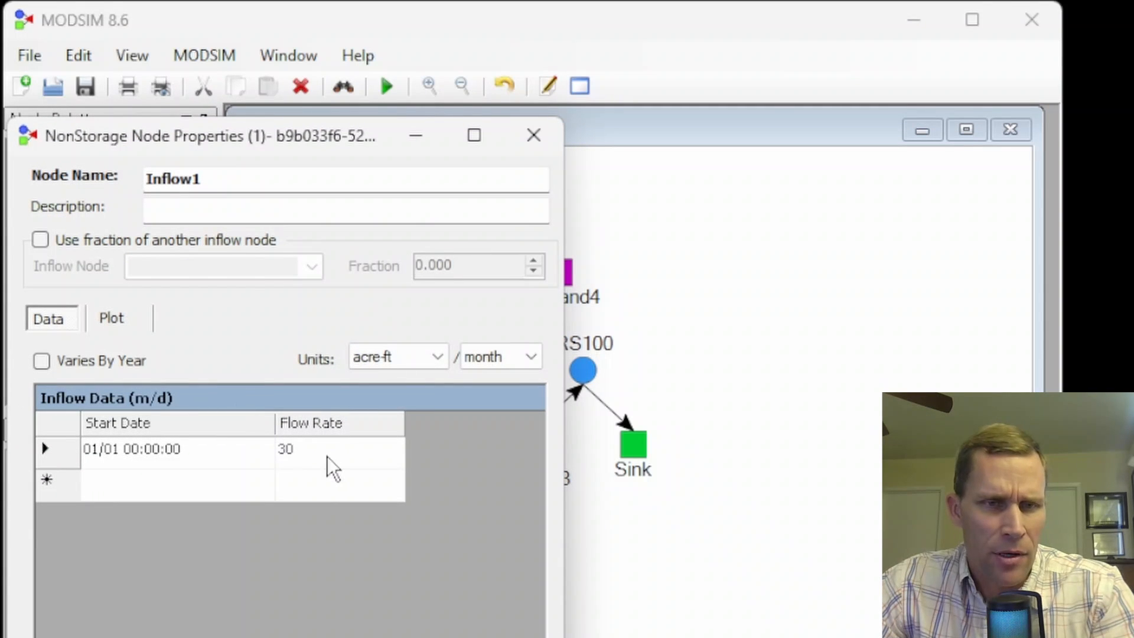
left_click(304, 453)
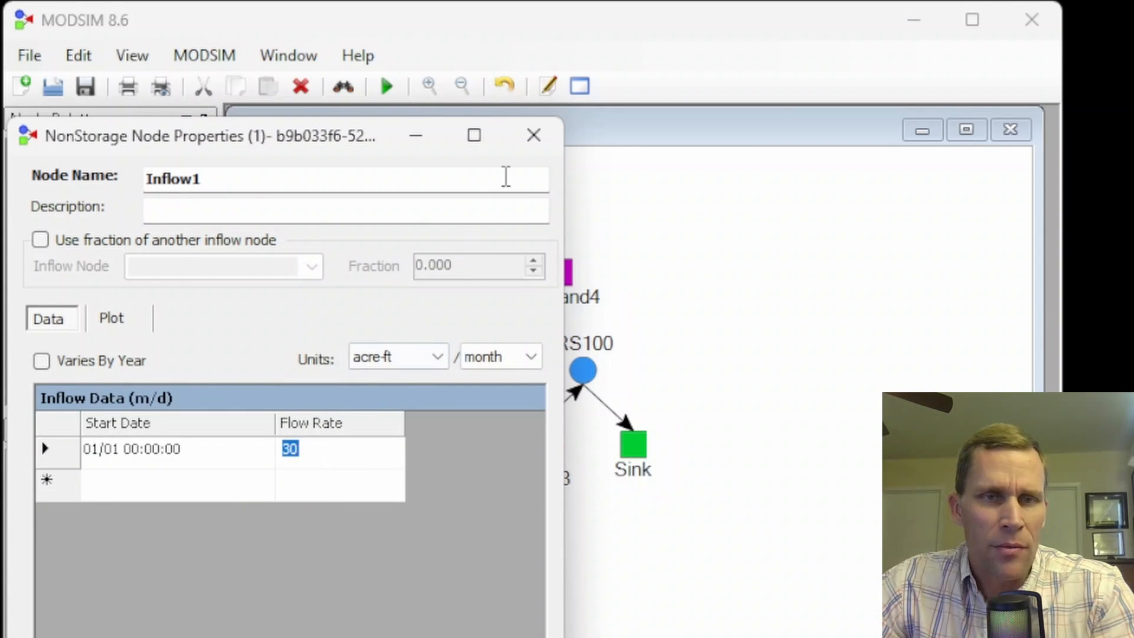
left_click(534, 137)
- Save the lesson9 network and run the MODSIM simulation, accepting the run confirmation
left_click(86, 84)
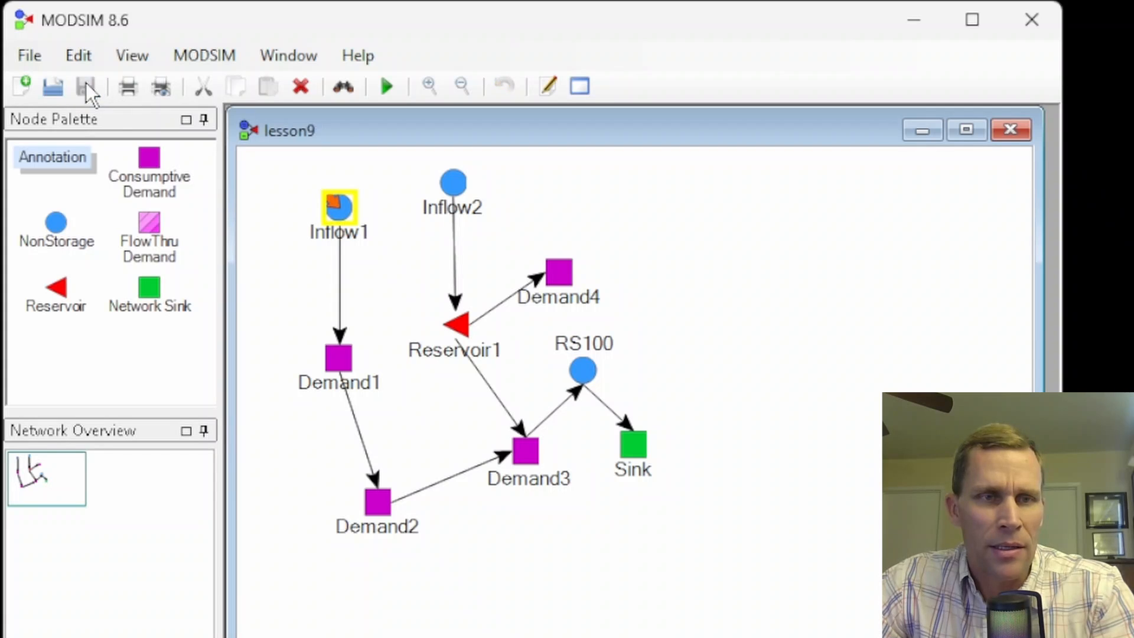
left_click(385, 83)
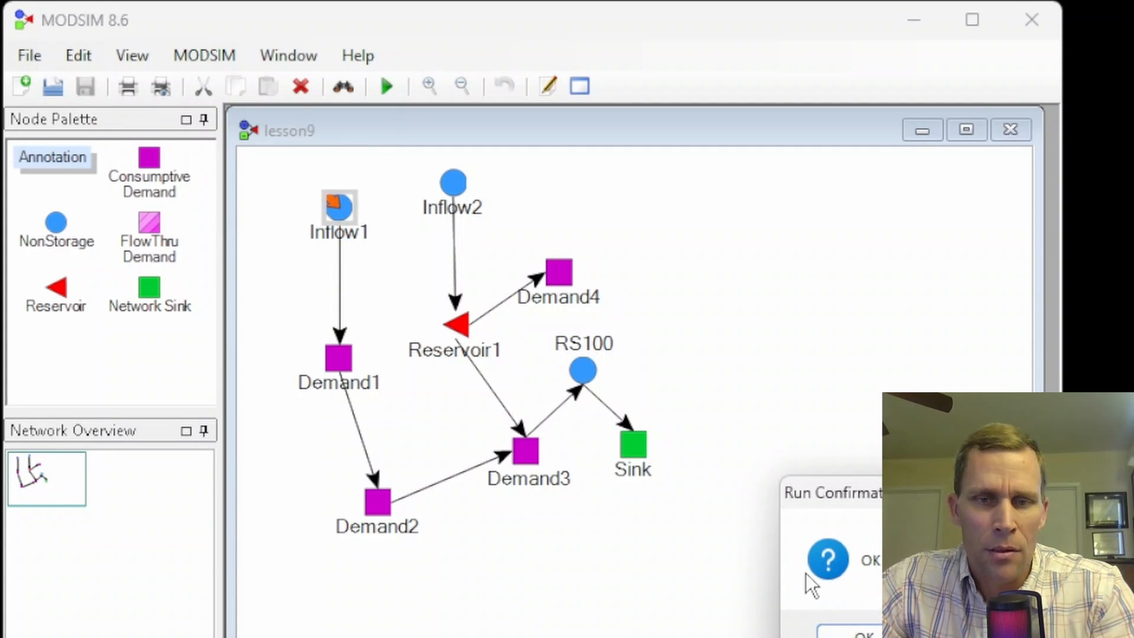
left_click(846, 631)
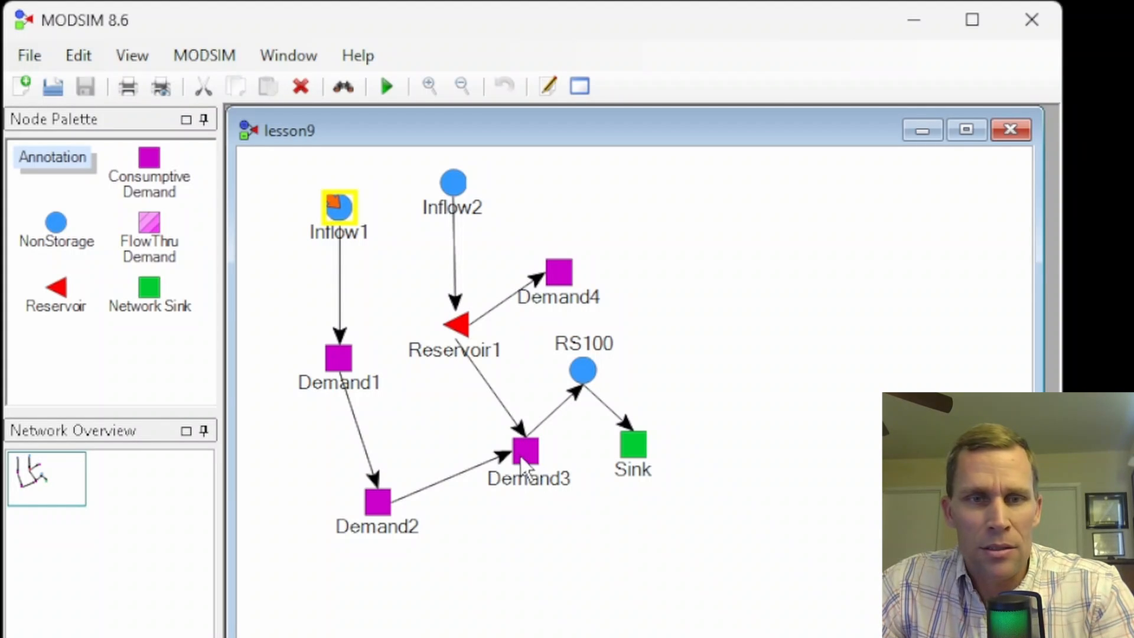
- Graph the simulated flow in the Demand3–RS100, Demand2–Demand3 and Demand1–Demand2 links, closing each plot after reading it
right_click(558, 406)
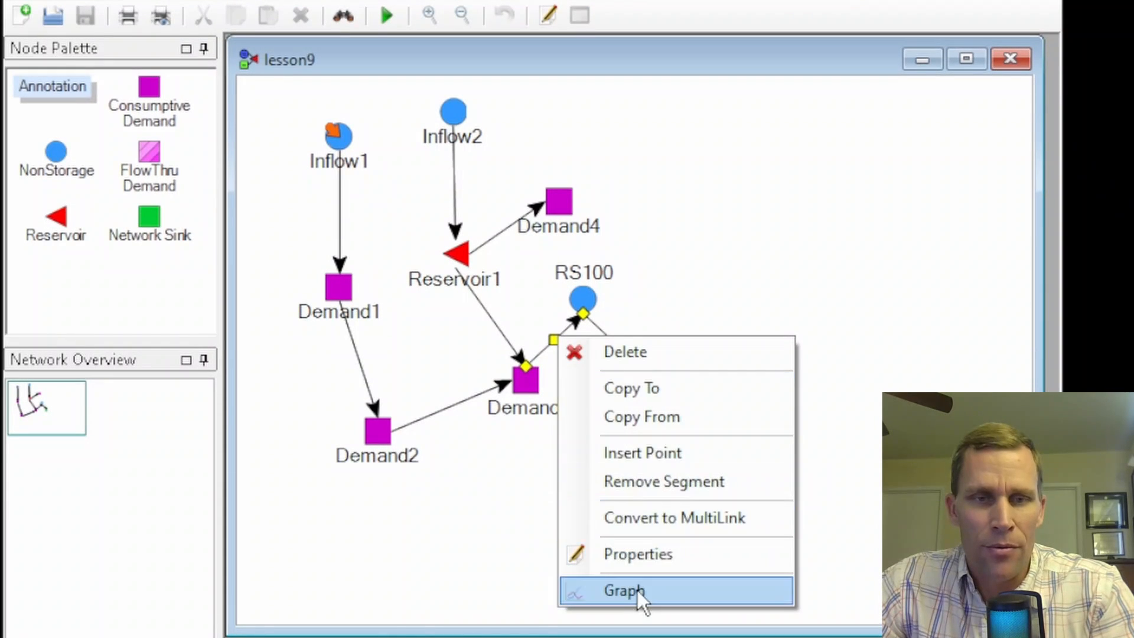
left_click(637, 590)
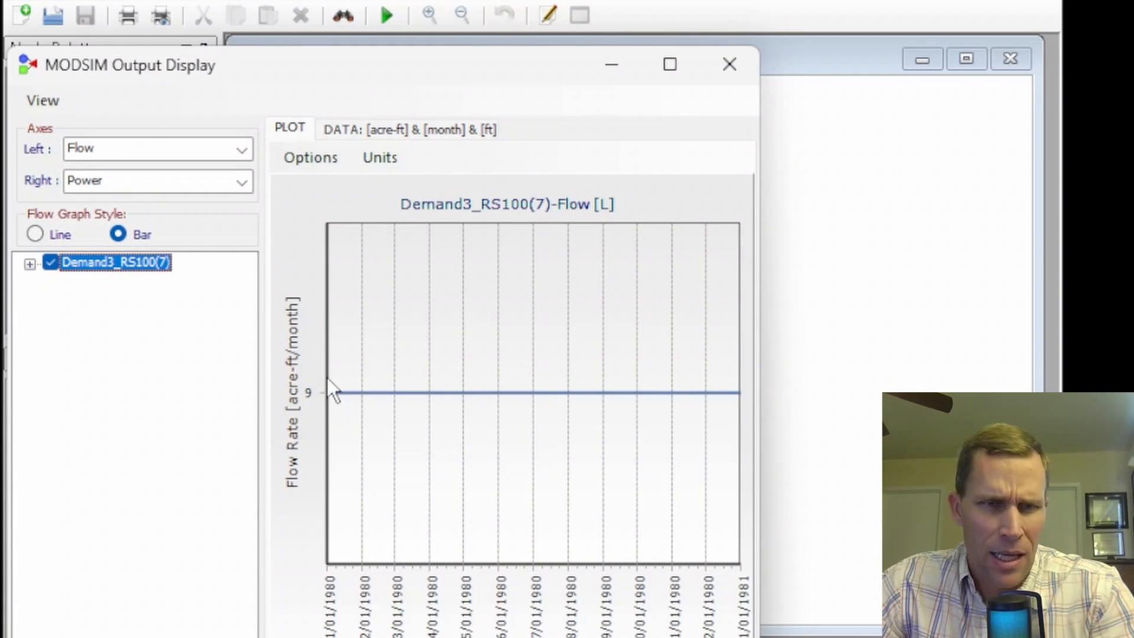
left_click(728, 80)
right_click(449, 398)
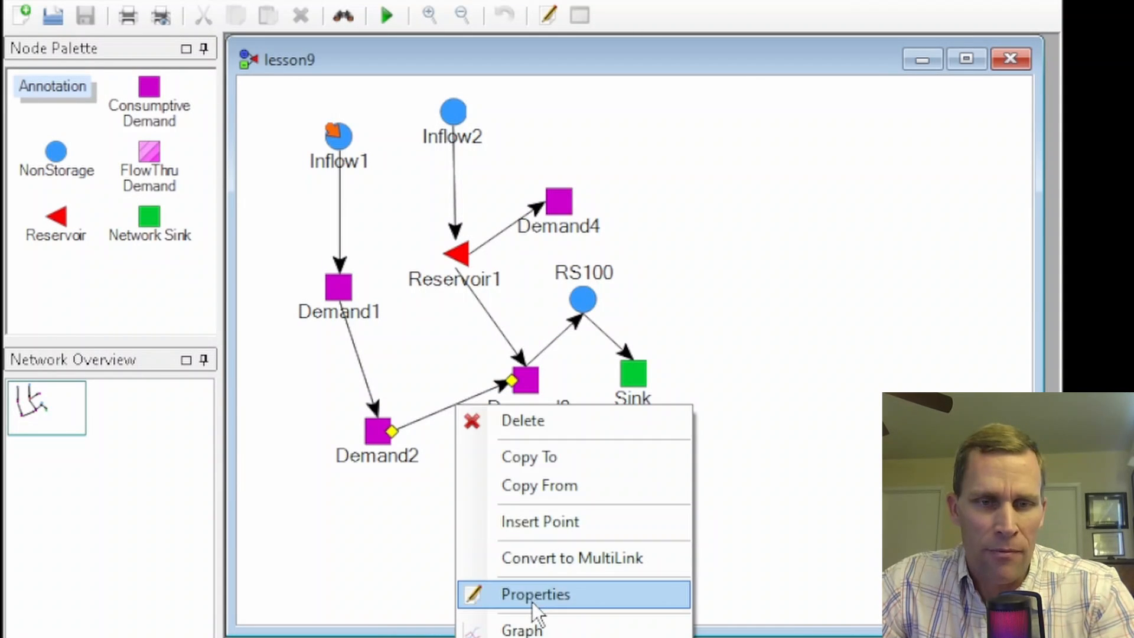
left_click(532, 623)
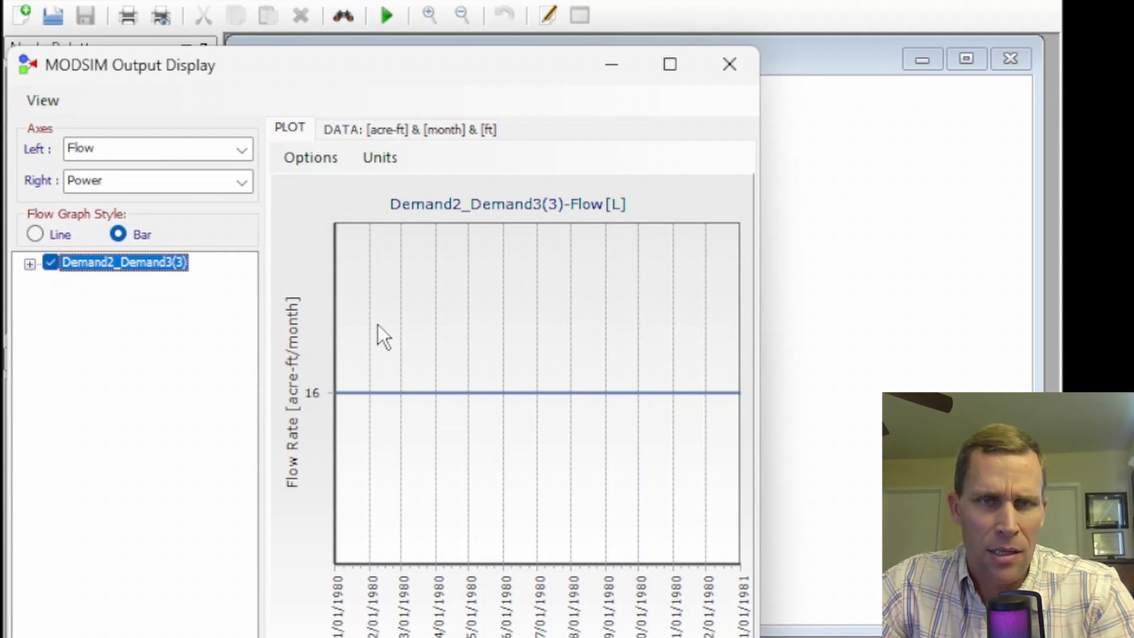
left_click(728, 64)
right_click(355, 349)
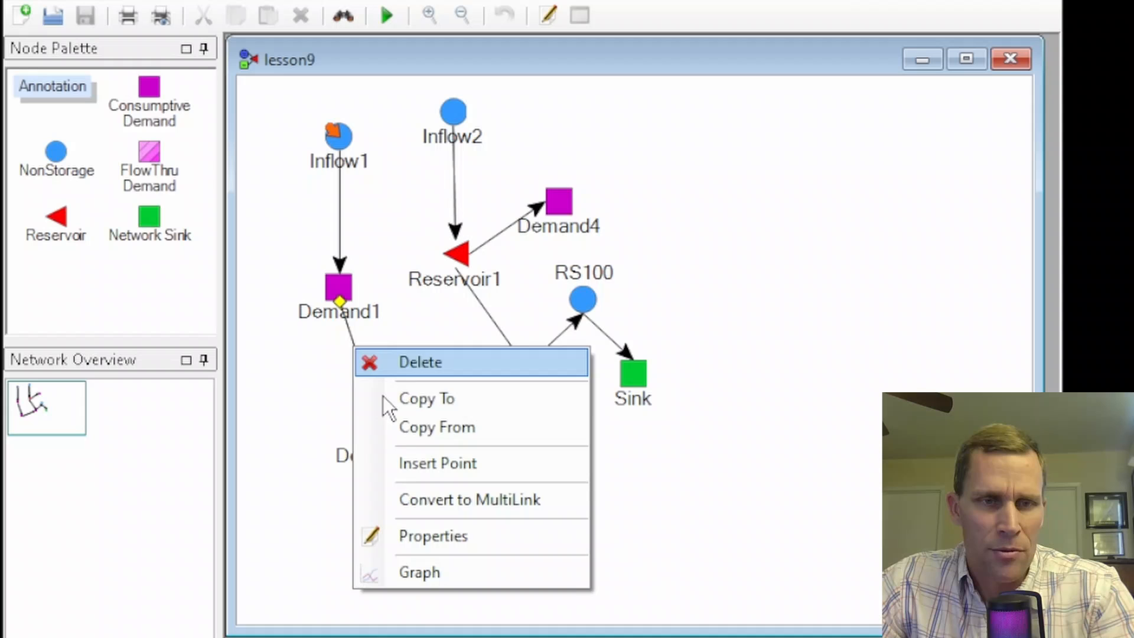
left_click(441, 566)
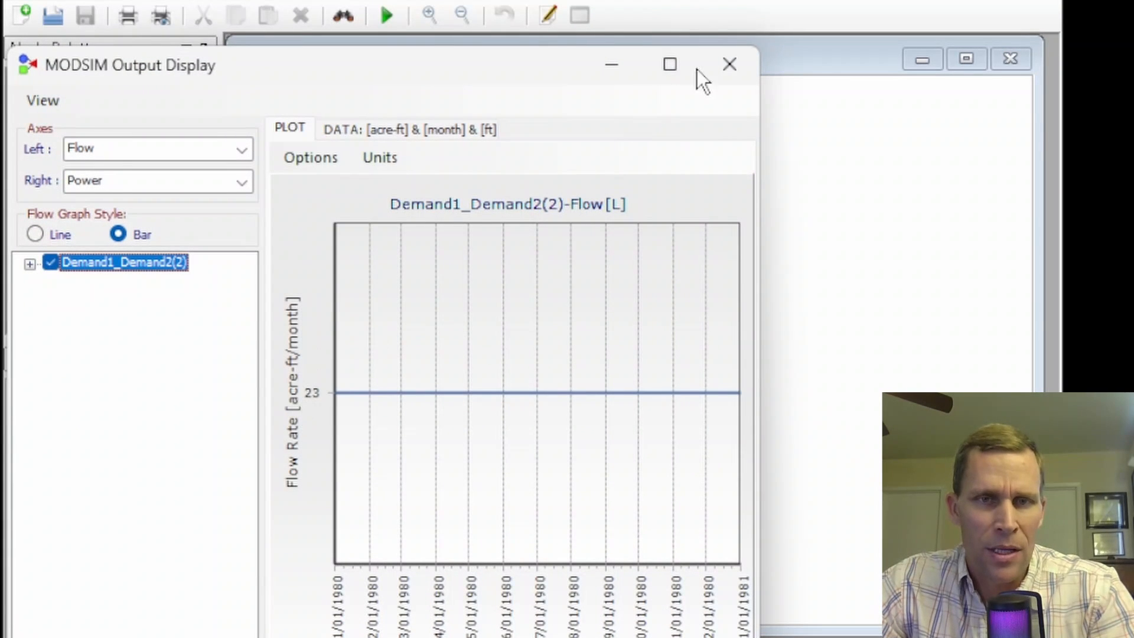
left_click(729, 64)
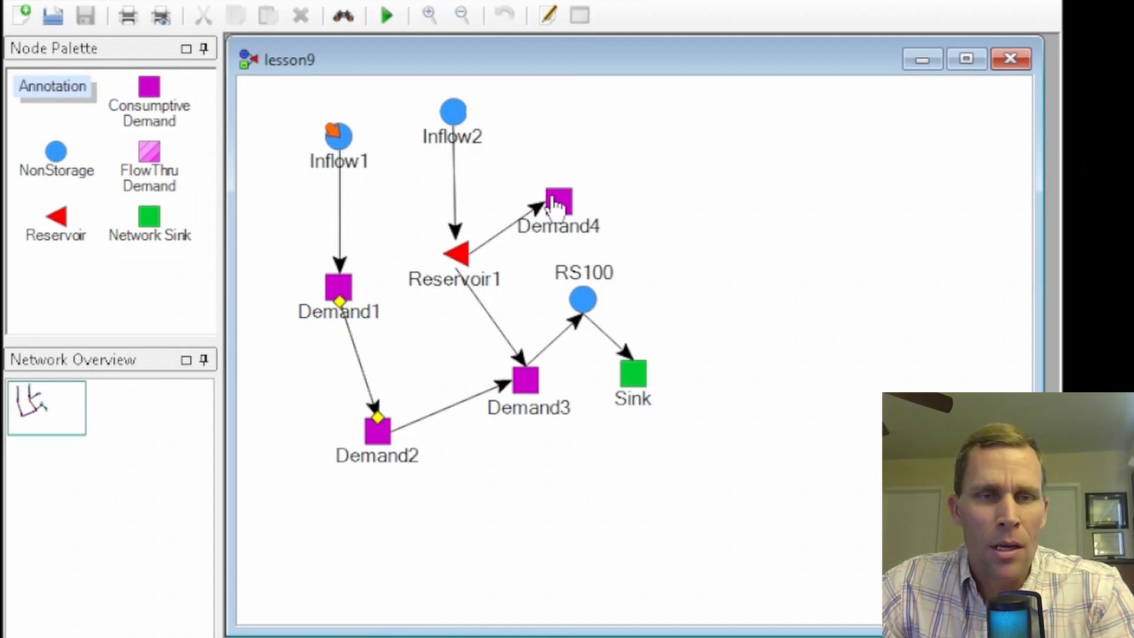
- Set the Inflow1 node's flow rate to 10 acre-ft in its inflow data and accept the properties
right_click(335, 141)
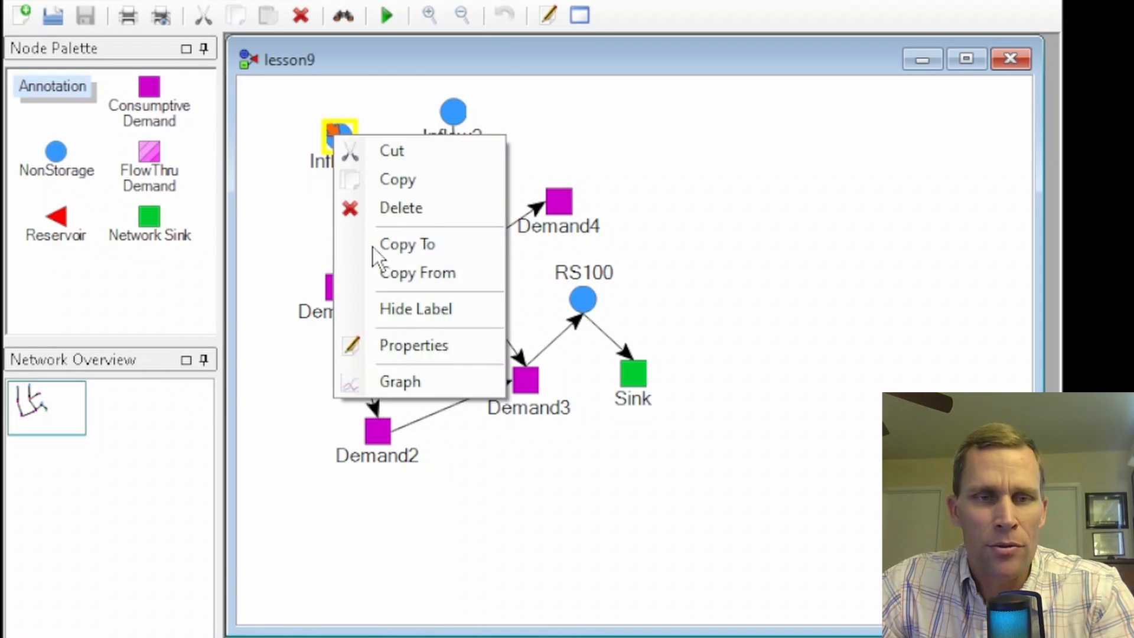
left_click(413, 345)
left_click_drag(358, 77, 1030, 30)
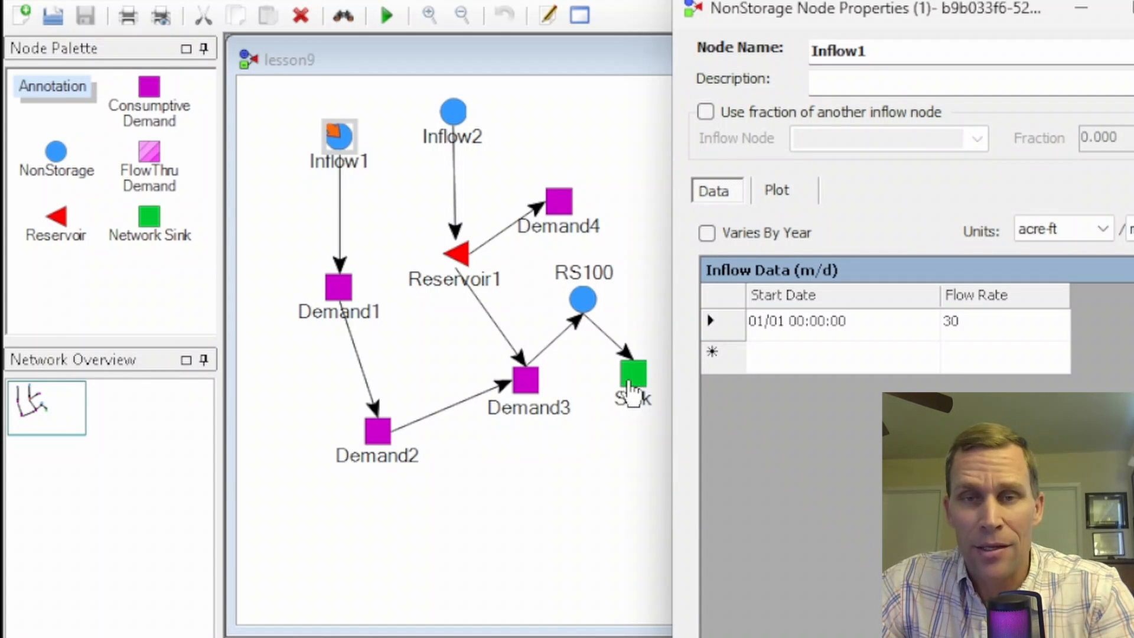
double_click(982, 323)
type("10")
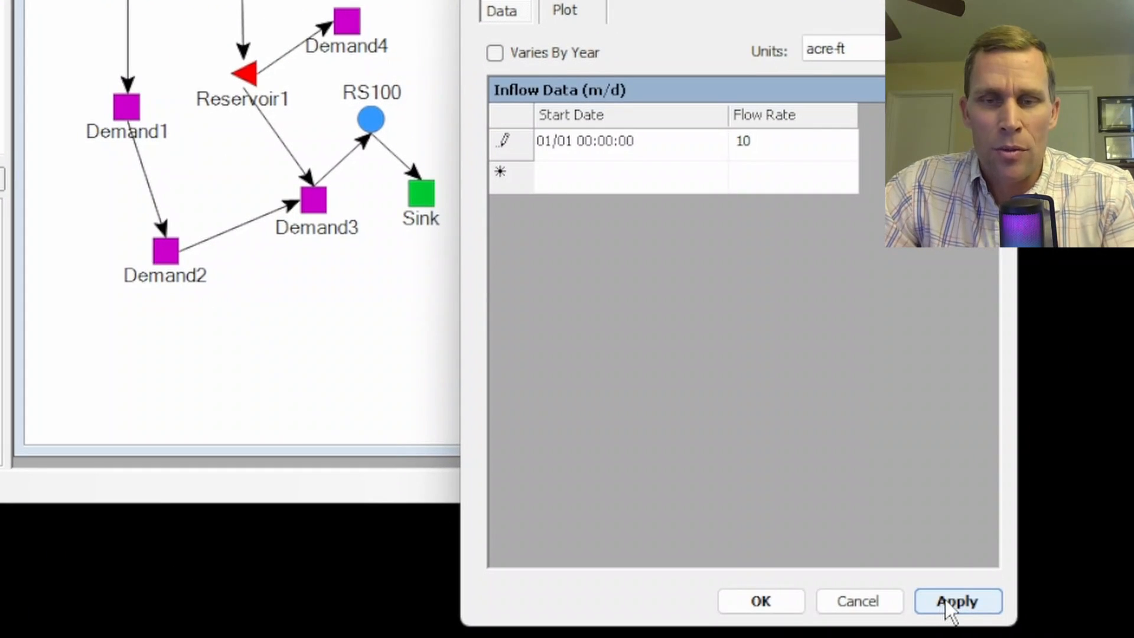
left_click(945, 600)
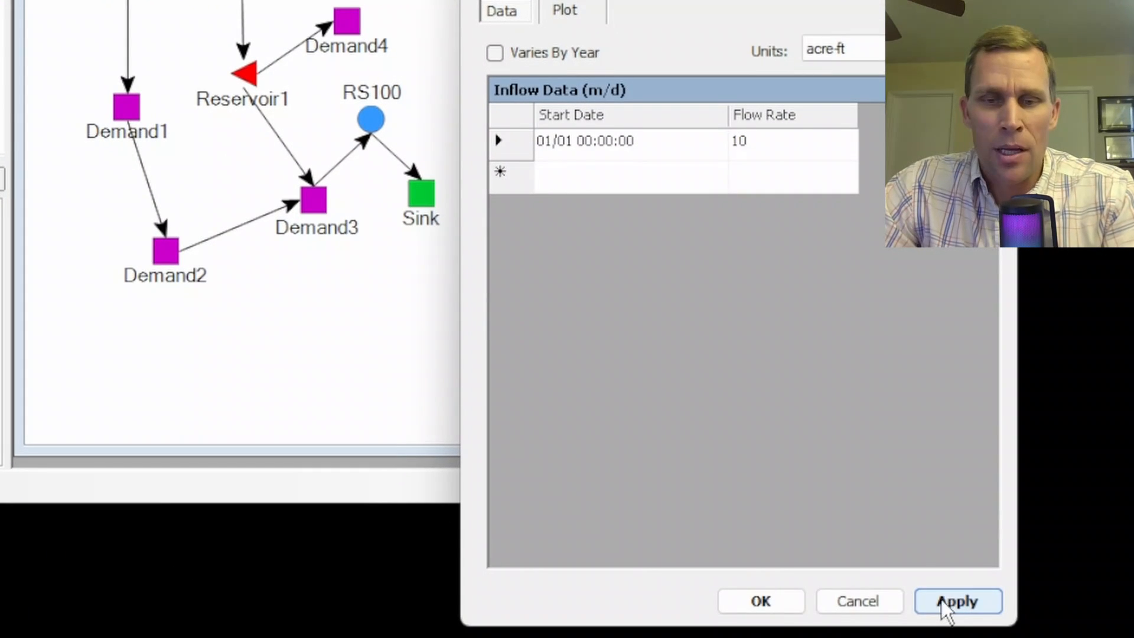
left_click(761, 600)
- Compare the priorities of Demand1 and Demand2 in the cost analysis beside the network diagram, and close the overview
left_click(204, 17)
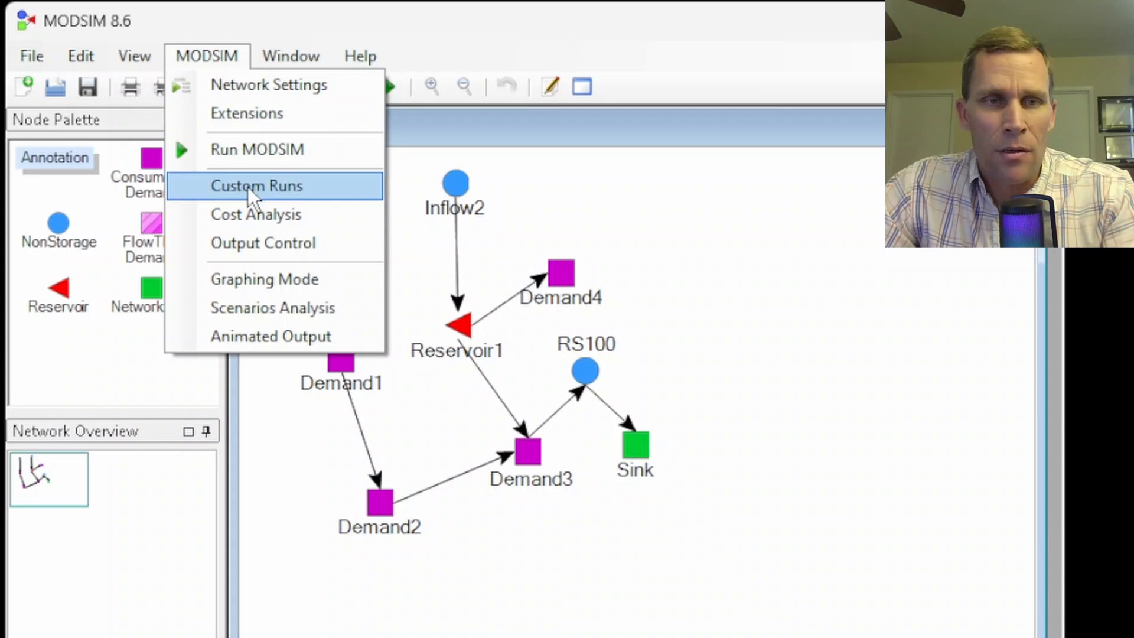
left_click(257, 213)
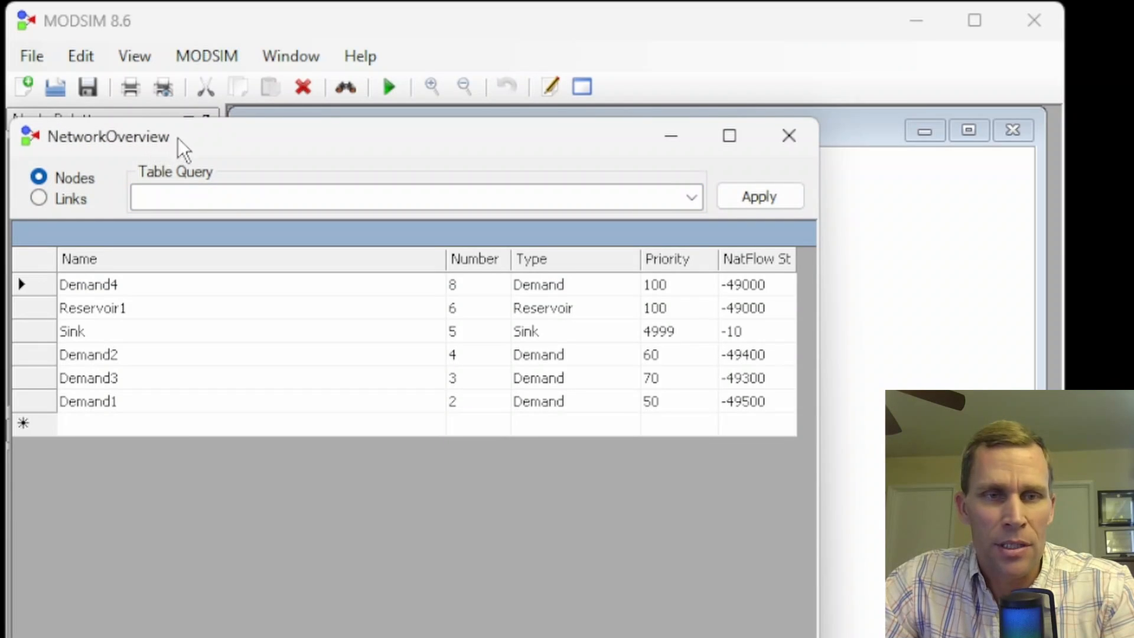
left_click_drag(182, 147, 866, 139)
left_click_drag(664, 200, 609, 200)
left_click(834, 328)
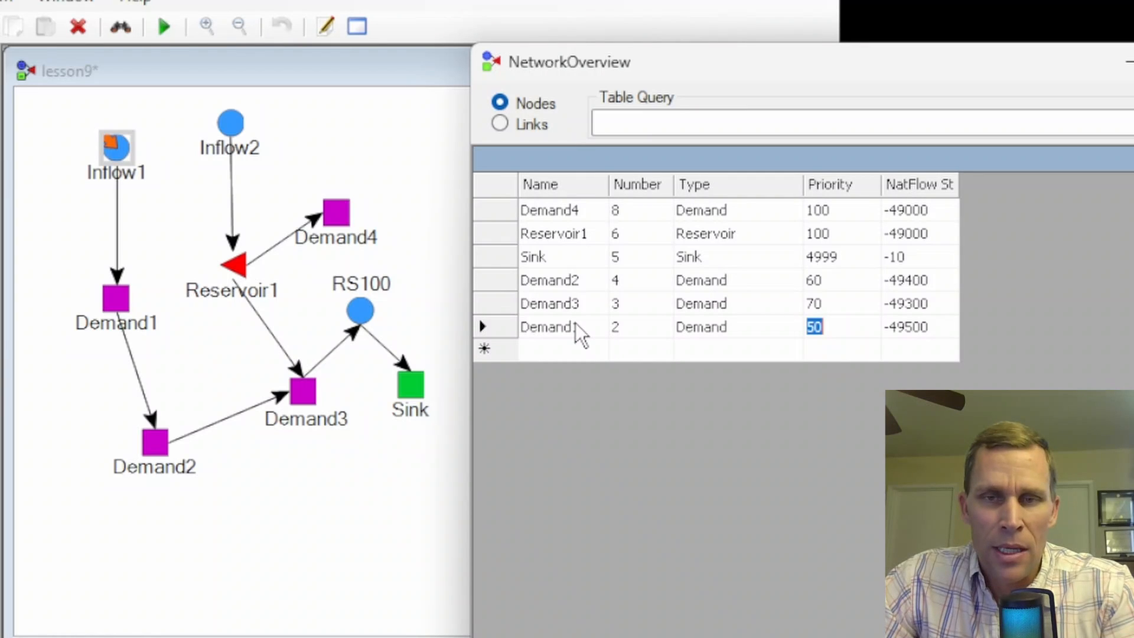
left_click(829, 281)
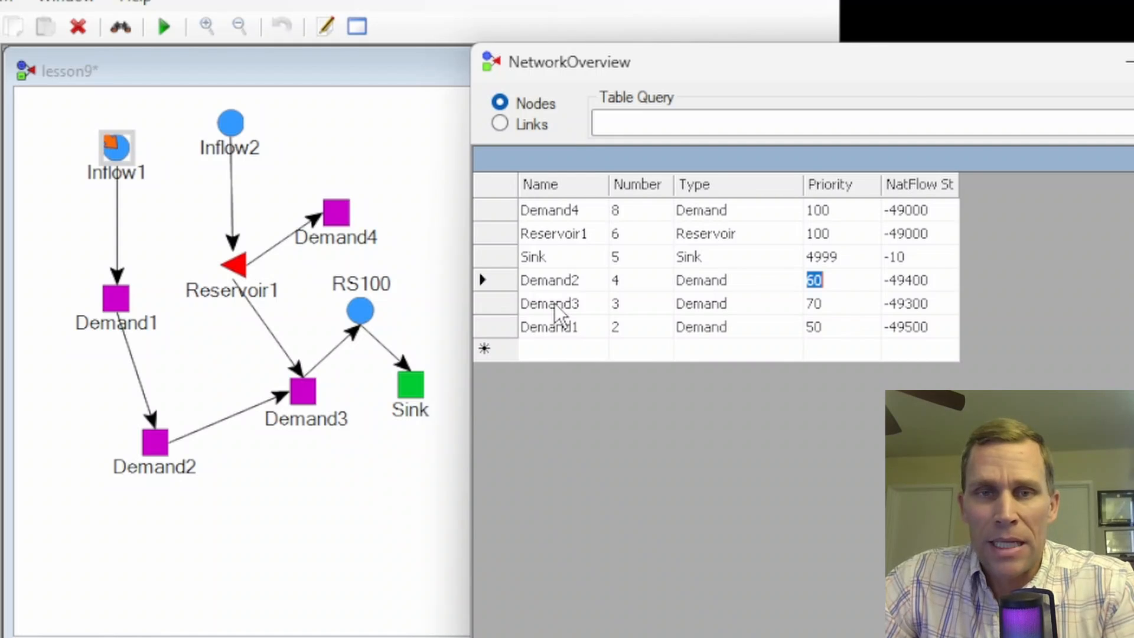
left_click(1133, 61)
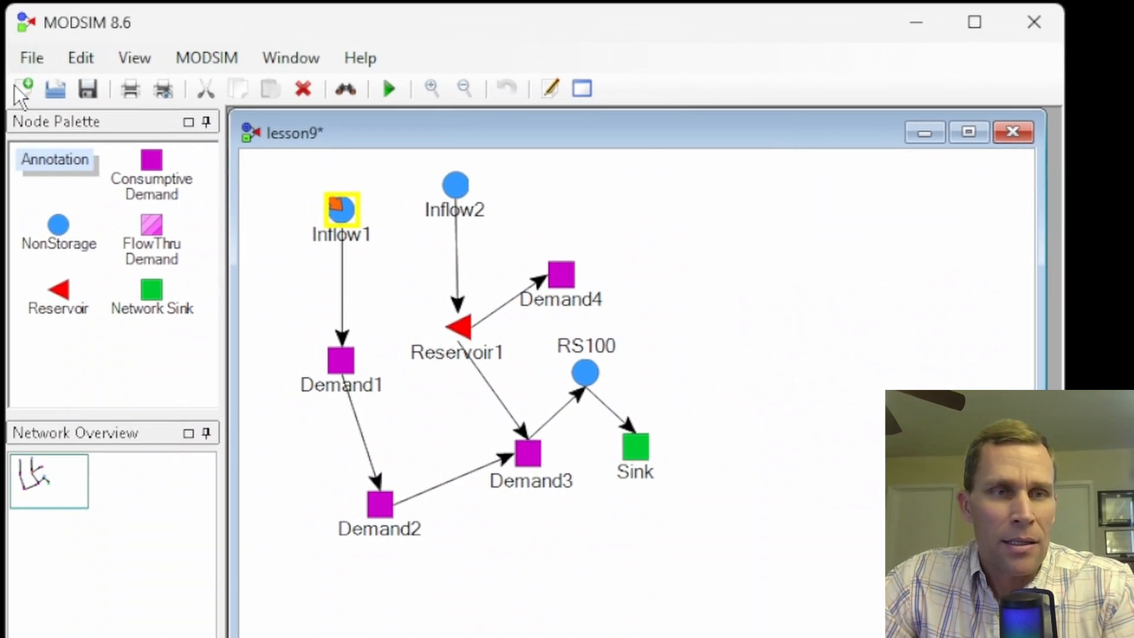
- Save the lesson9 network and rerun the MODSIM simulation with the reduced Inflow1 rate, accepting the run confirmation
left_click(86, 97)
left_click(390, 88)
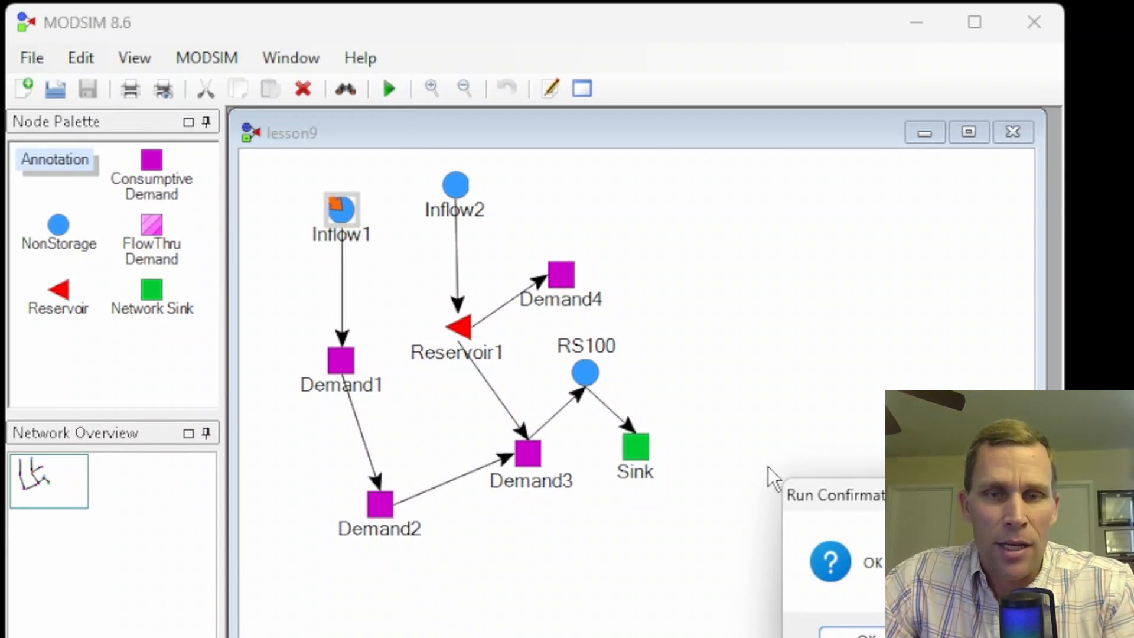
left_click_drag(852, 483, 592, 264)
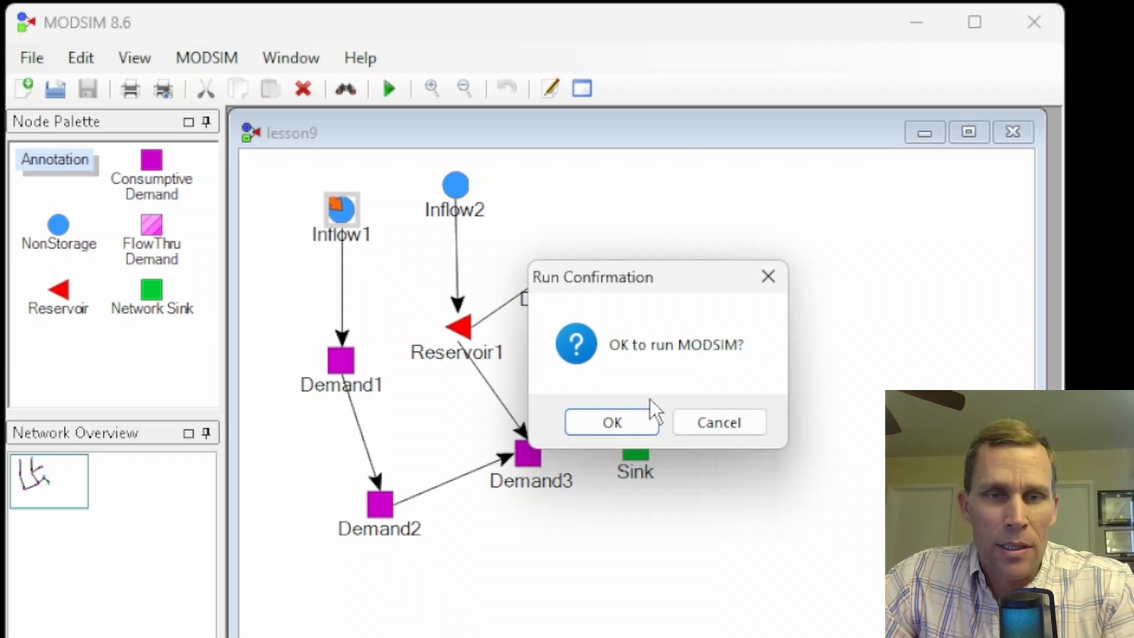
left_click(626, 420)
- Graph the simulated flow in the Demand2–Demand3 link and close the output display
right_click(450, 482)
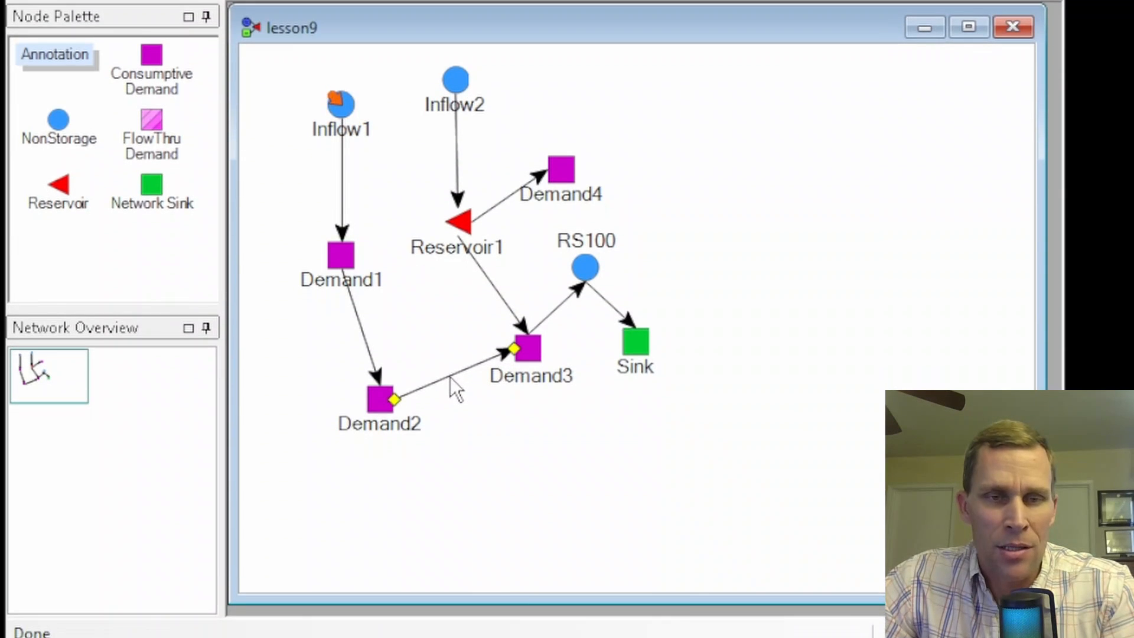
left_click(526, 603)
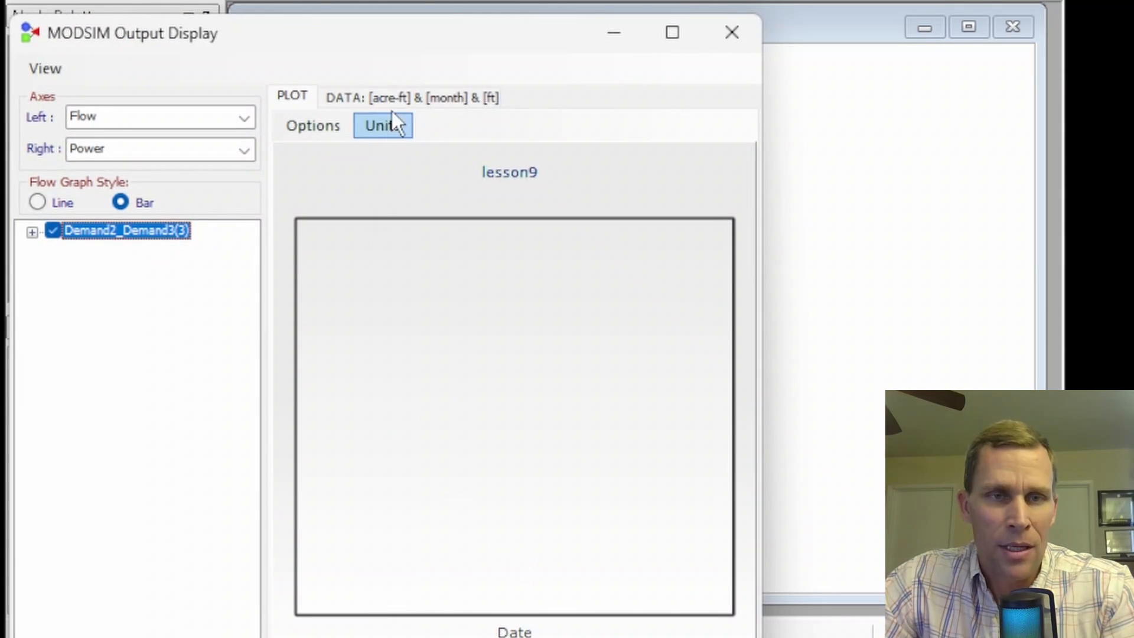
left_click_drag(408, 42, 442, 0)
left_click(775, 0)
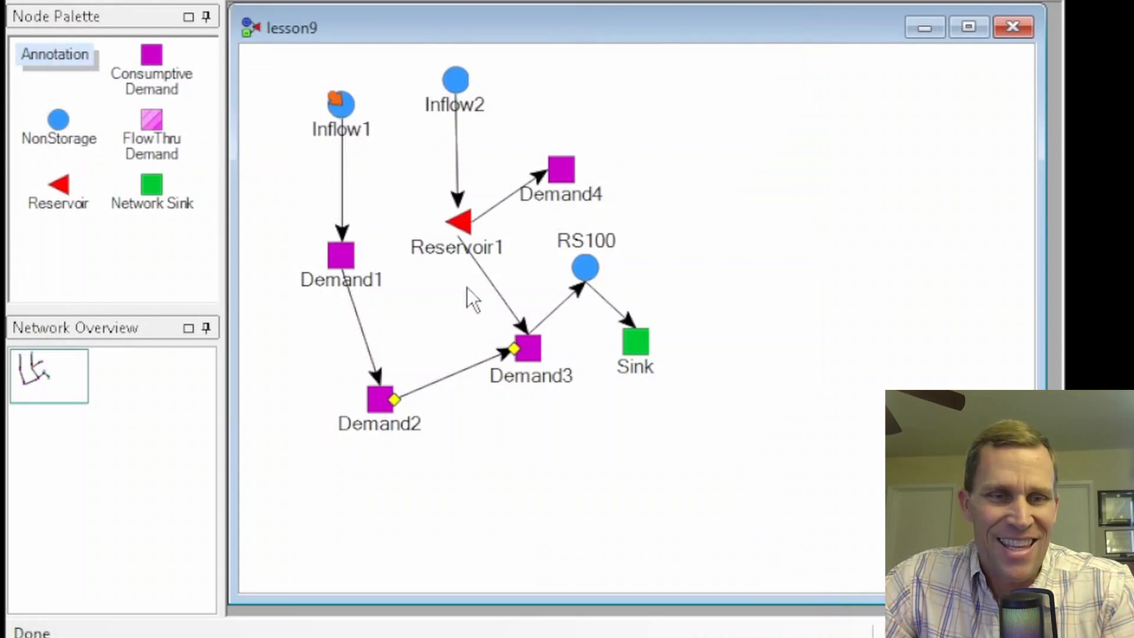
- Graph the flow in the Demand1–Demand2 link, review its monthly values in the data table, and close the output
left_click(359, 328)
right_click(359, 328)
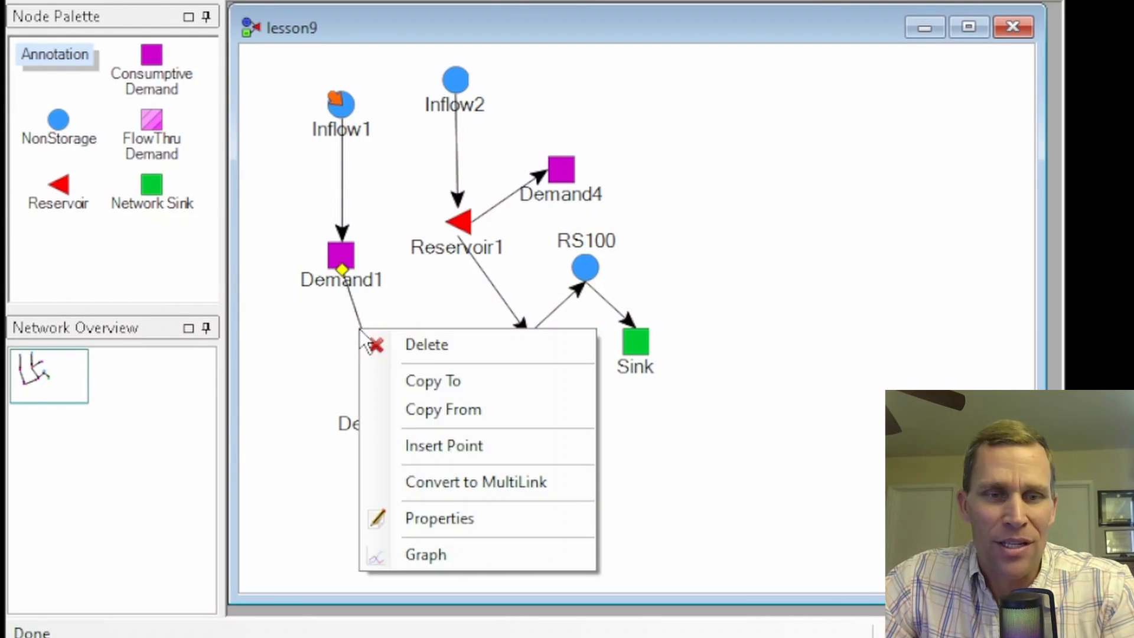
left_click(428, 553)
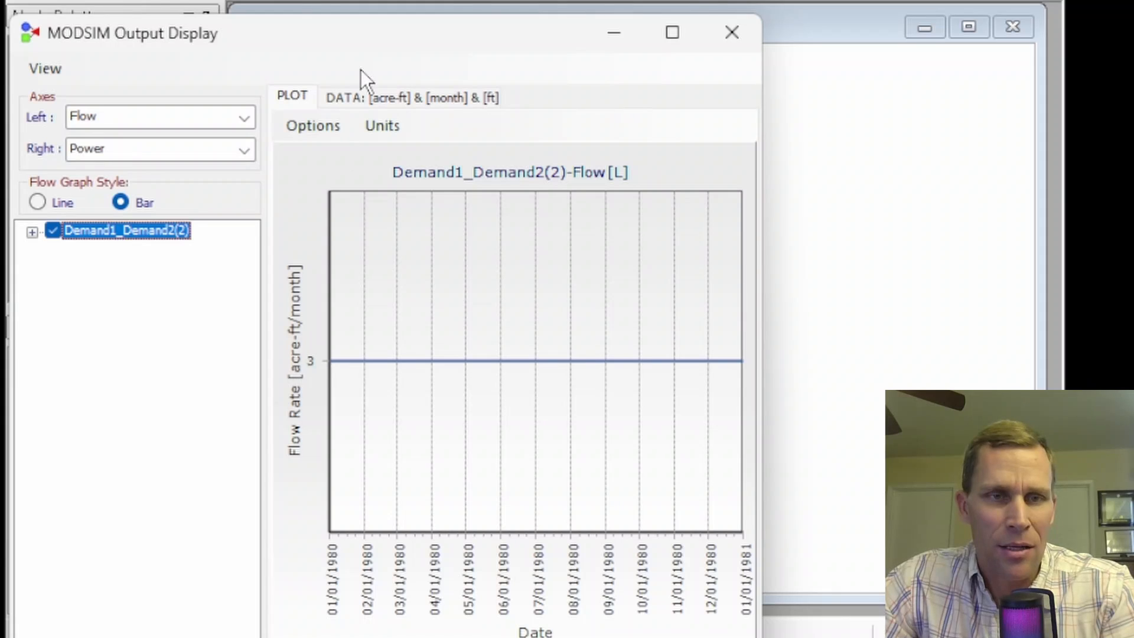
left_click(370, 97)
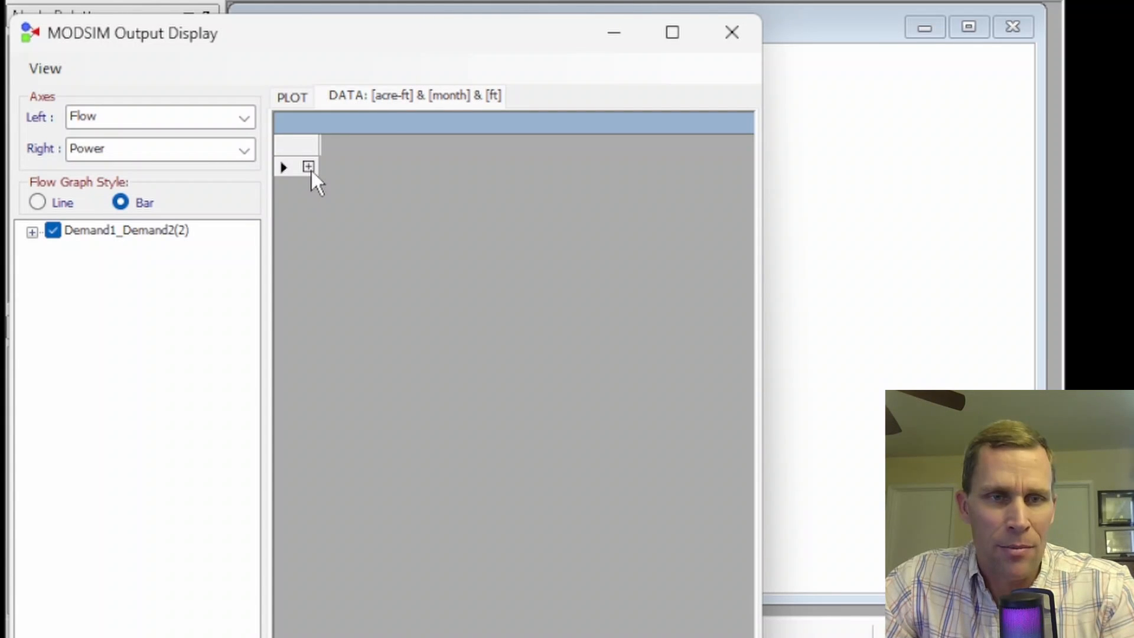
left_click(308, 168)
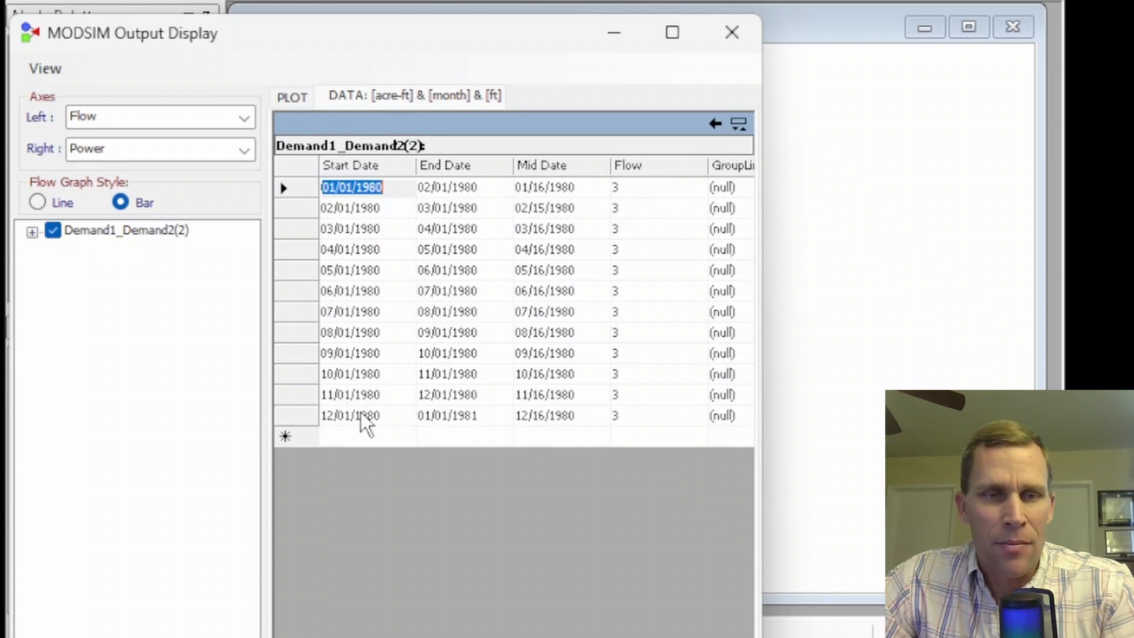
left_click(732, 33)
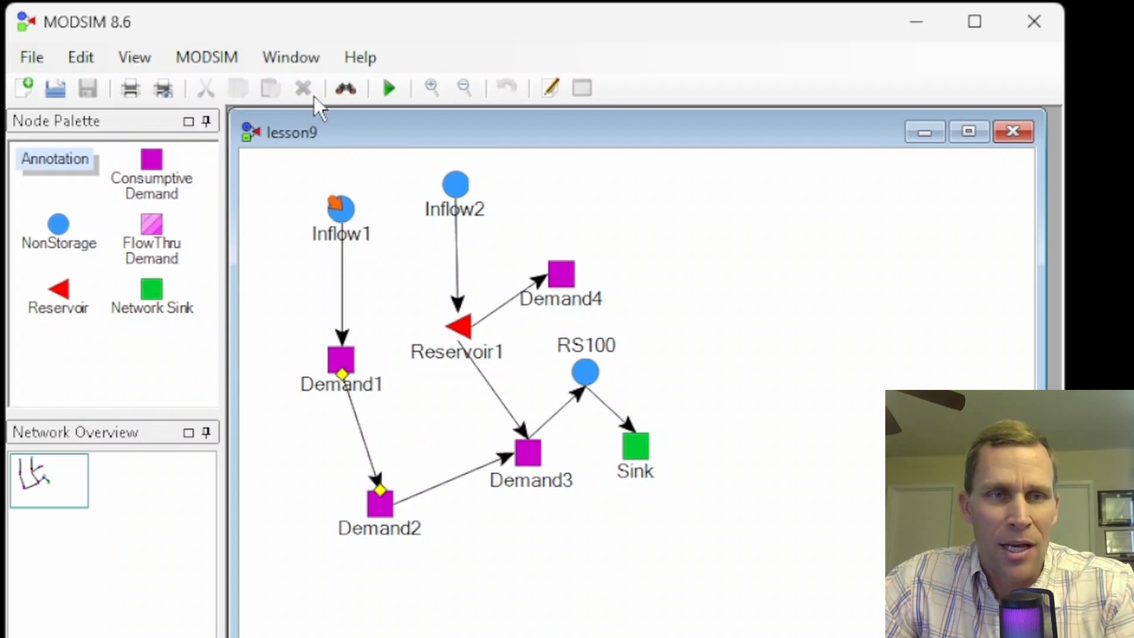
- Open the cost analysis for the network's nodes, place it beside the diagram, and narrow the Name column
left_click(211, 56)
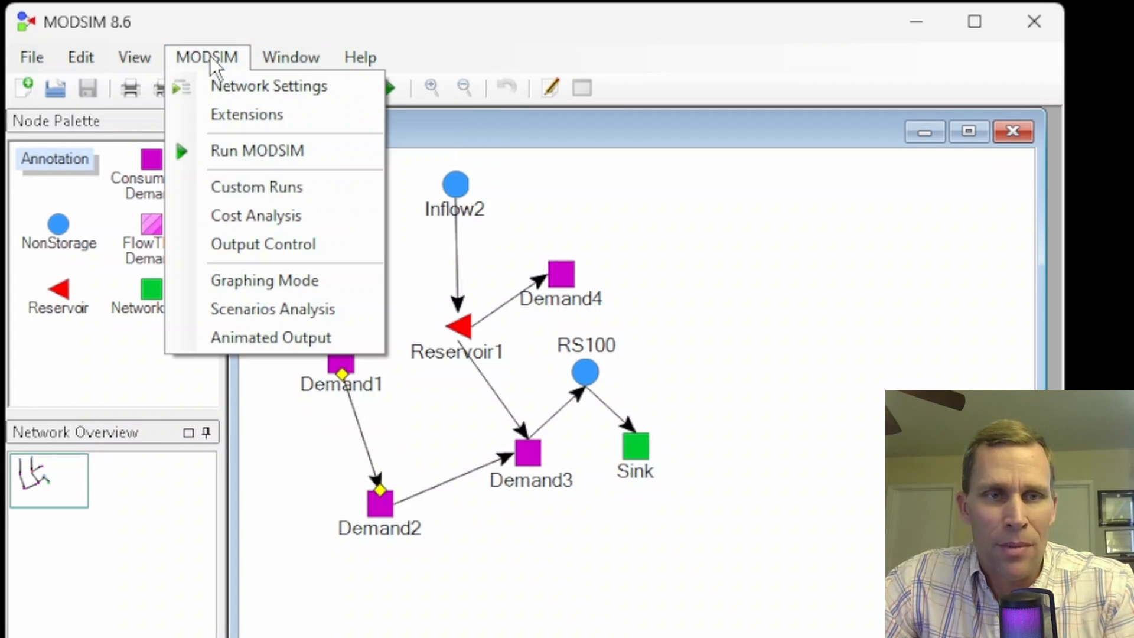
left_click(239, 214)
left_click(40, 178)
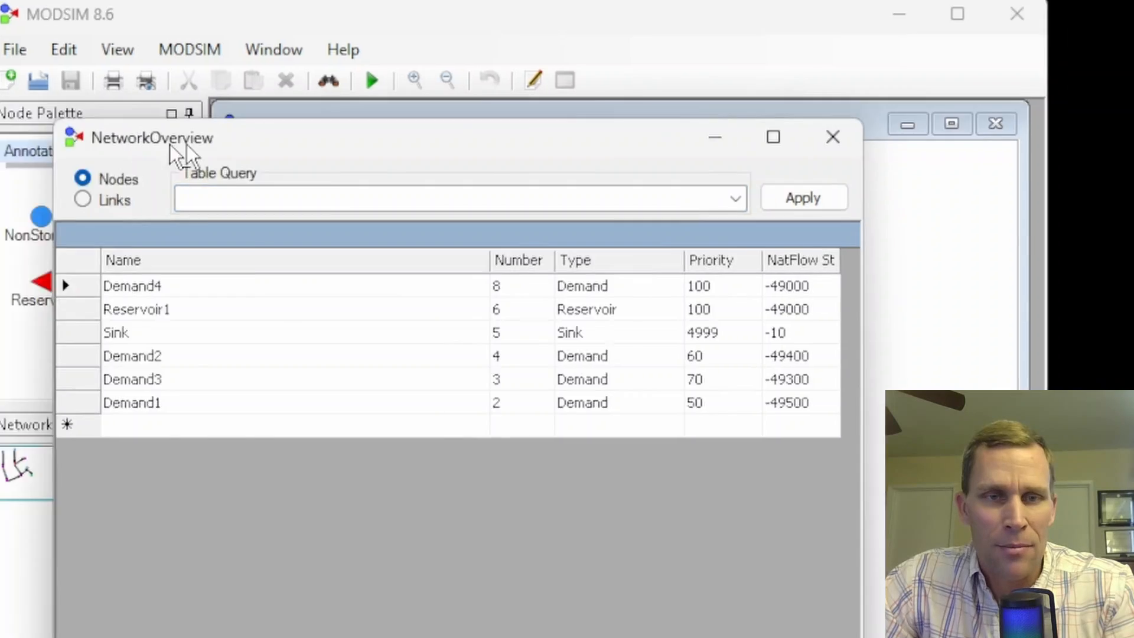
left_click_drag(637, 30, 581, 27)
left_click_drag(897, 147, 614, 149)
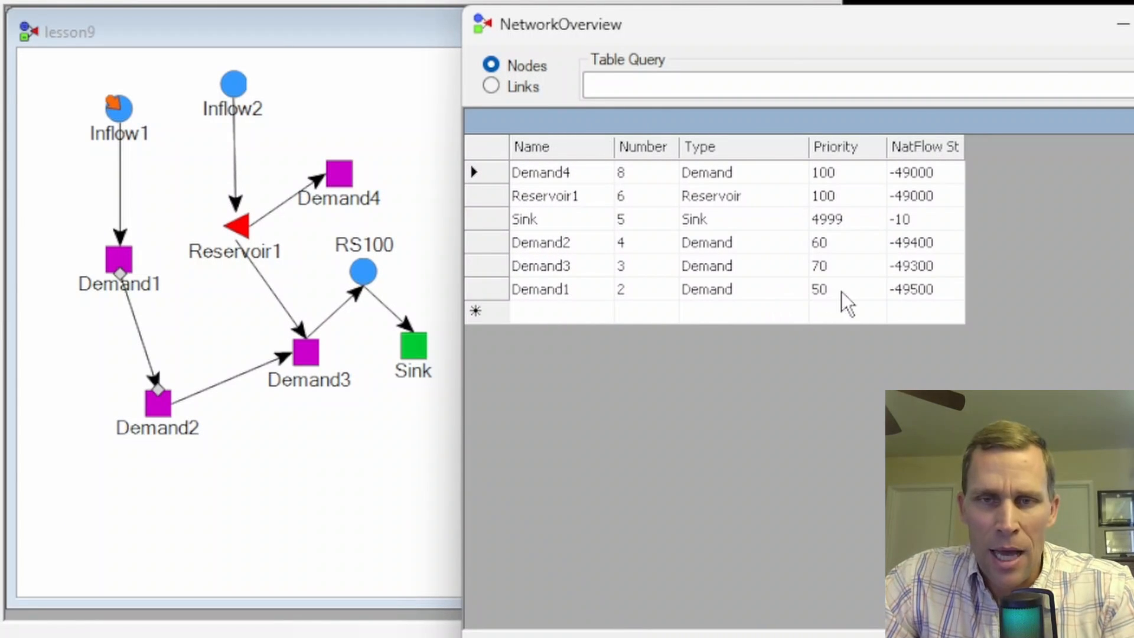
- Set Demand3's priority to 55 in the node cost table
left_click(568, 244)
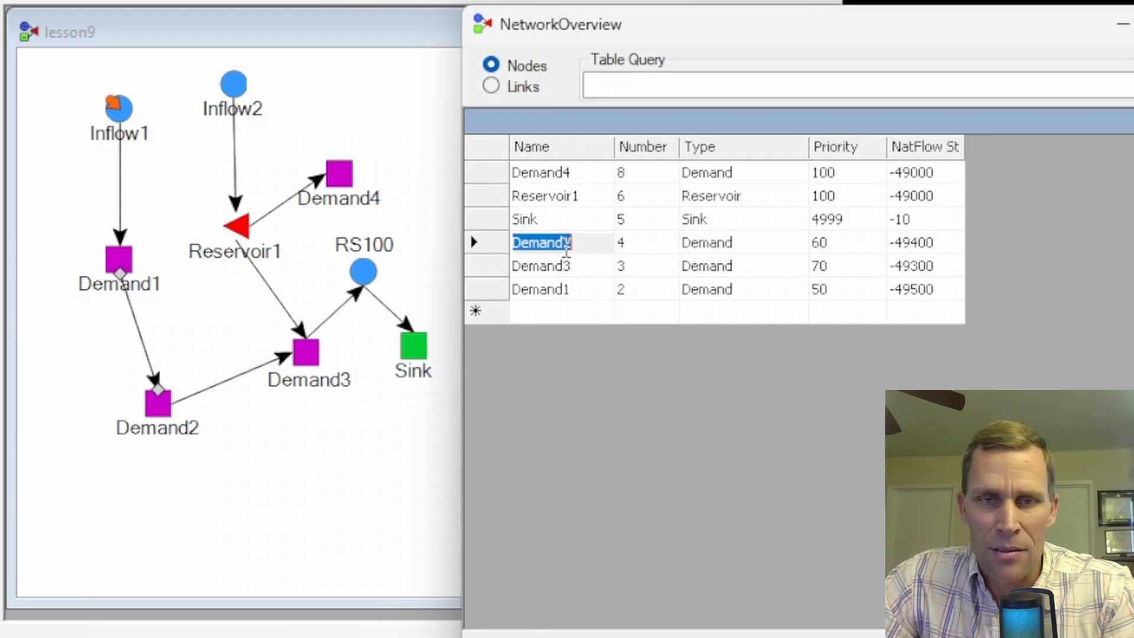
left_click(569, 267)
left_click(838, 267)
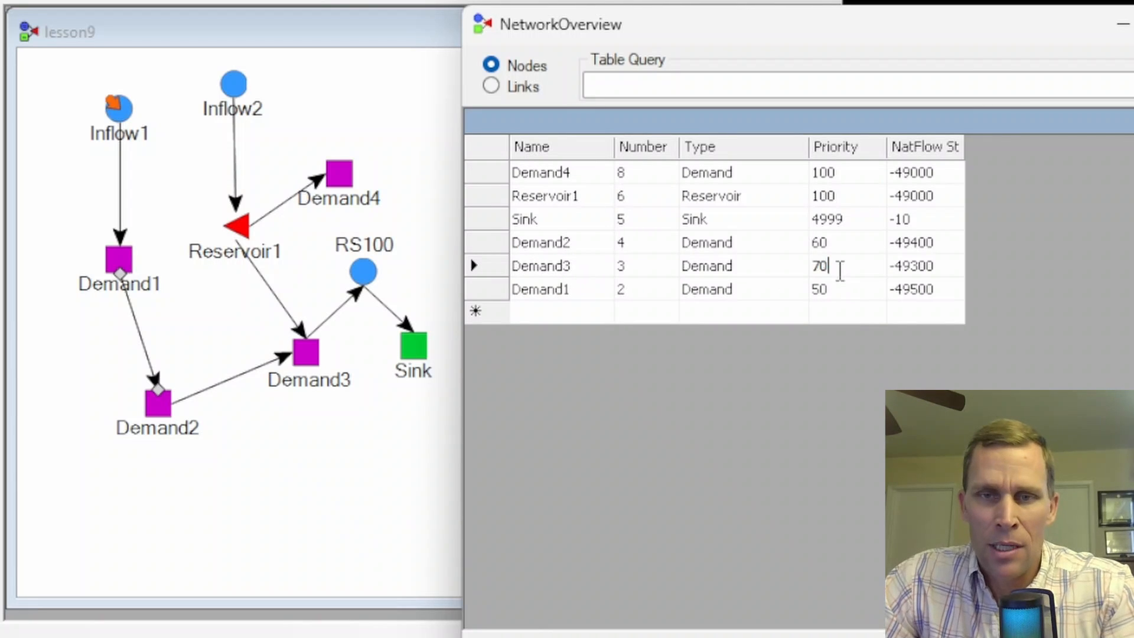
double_click(840, 271)
type("55")
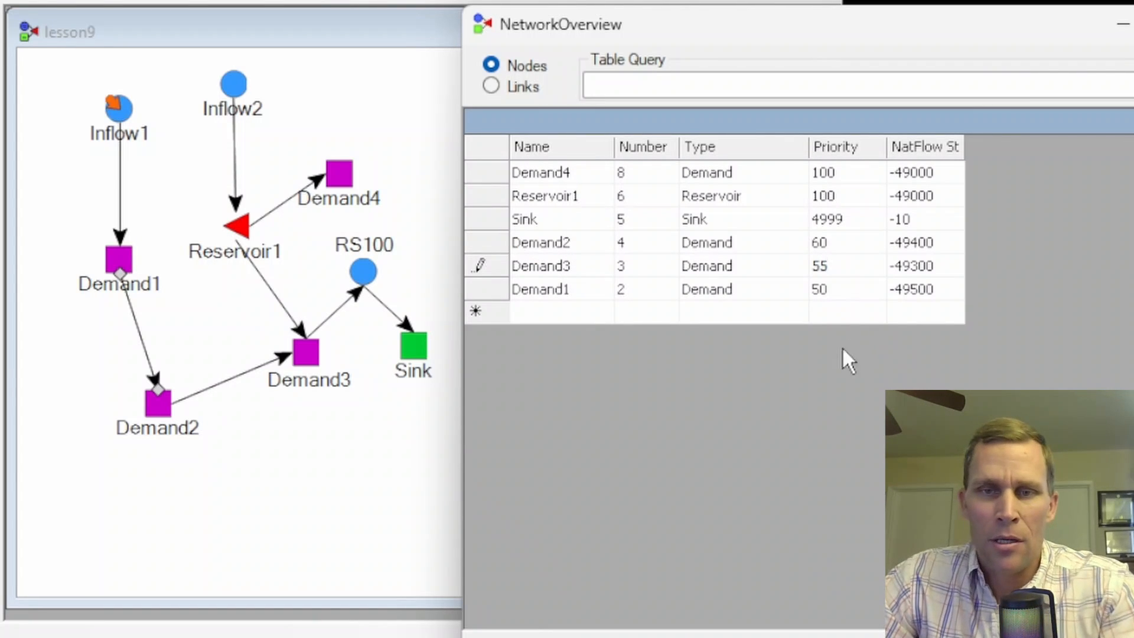
left_click(836, 243)
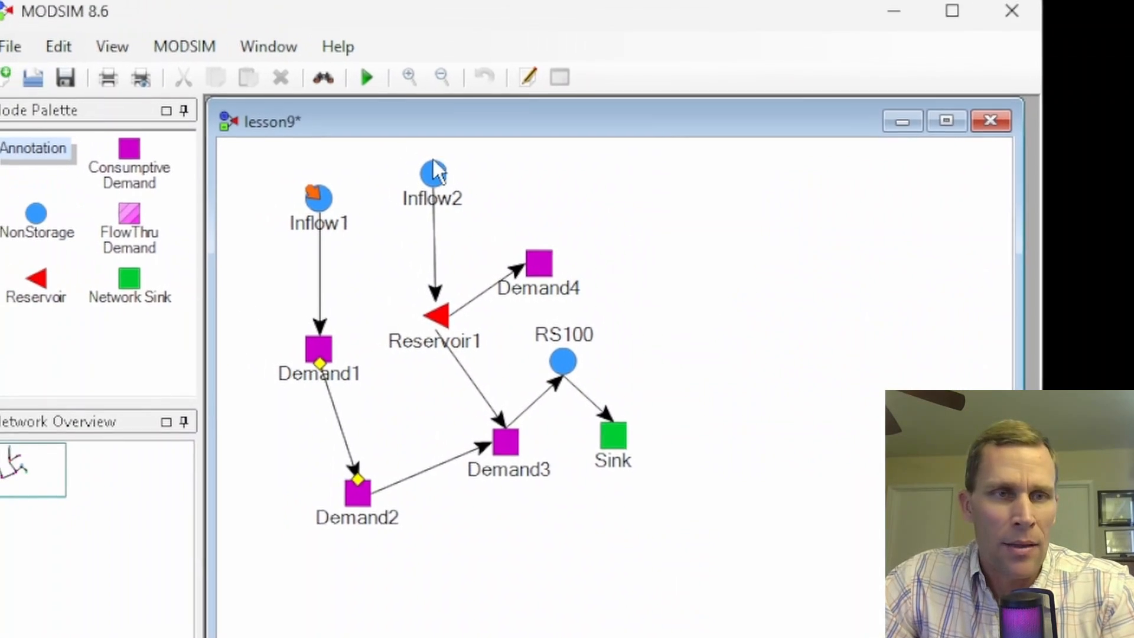
- Save the network with Demand3's new priority and rerun the MODSIM simulation, accepting the run confirmation
left_click(84, 87)
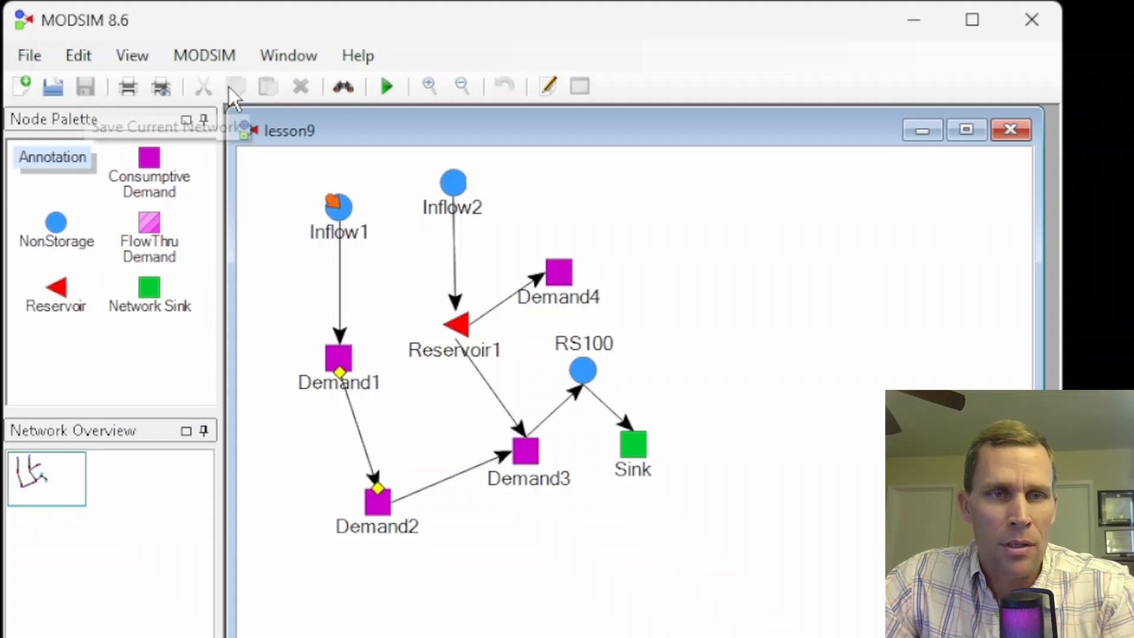
left_click(385, 86)
left_click(469, 381)
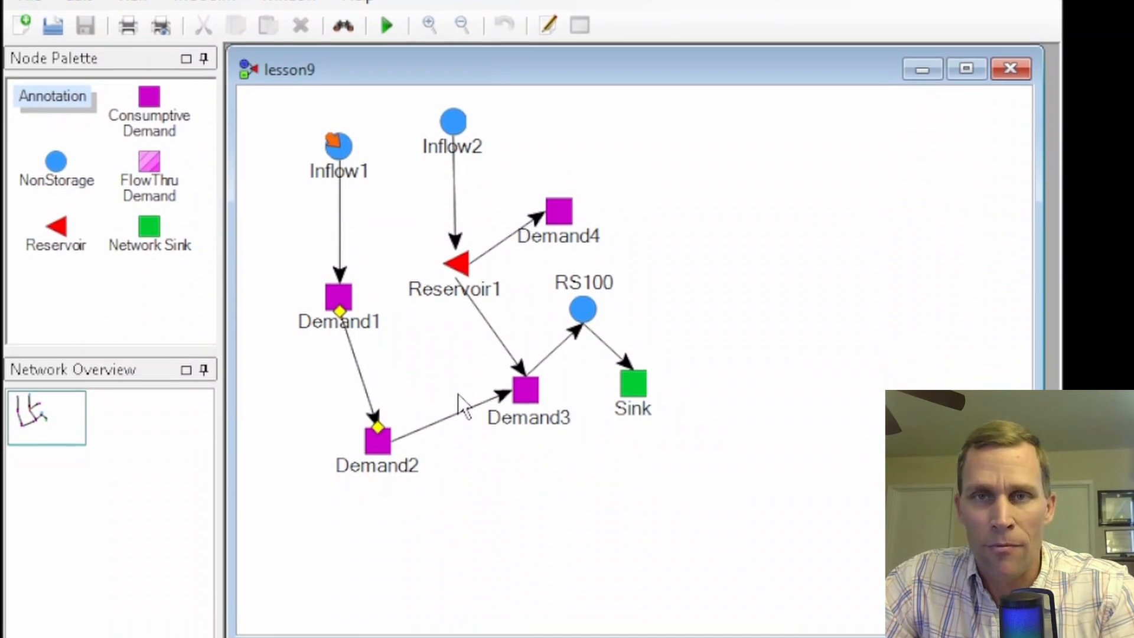
- Check the rerun's flow graph for the link from Demand2 to Demand3, and close the output display
left_click(442, 379)
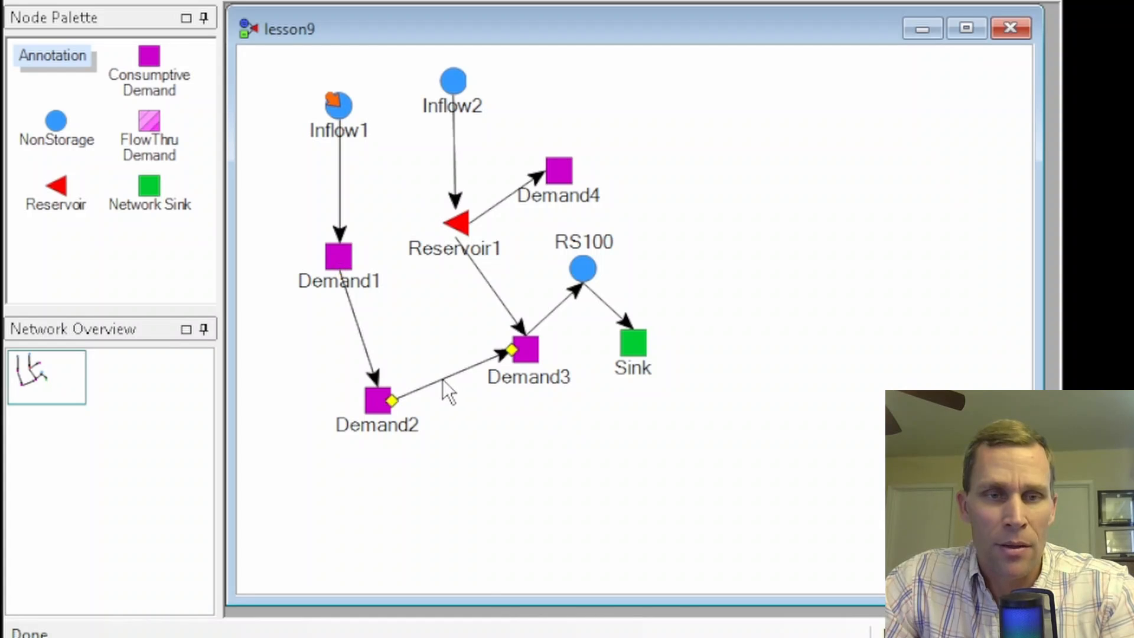
right_click(441, 379)
left_click(499, 595)
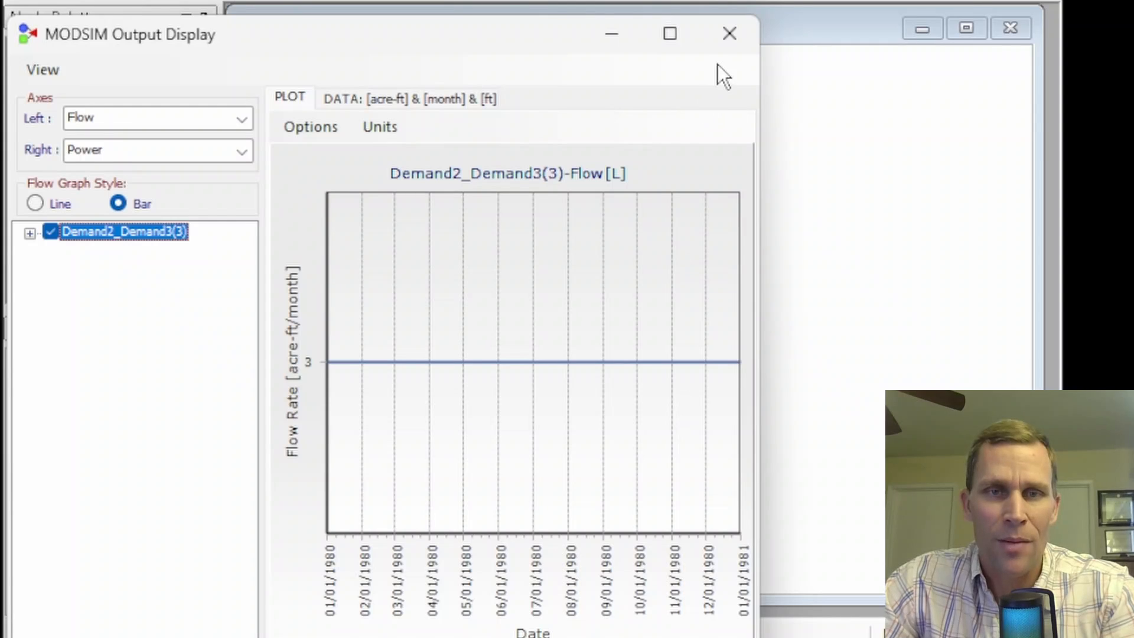
left_click(732, 35)
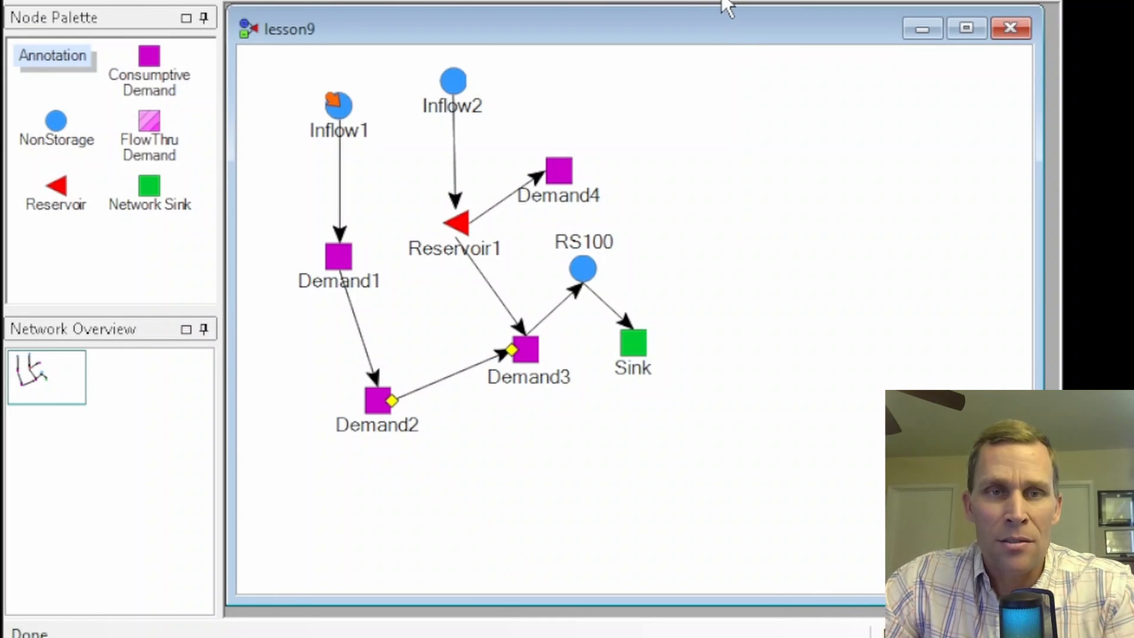